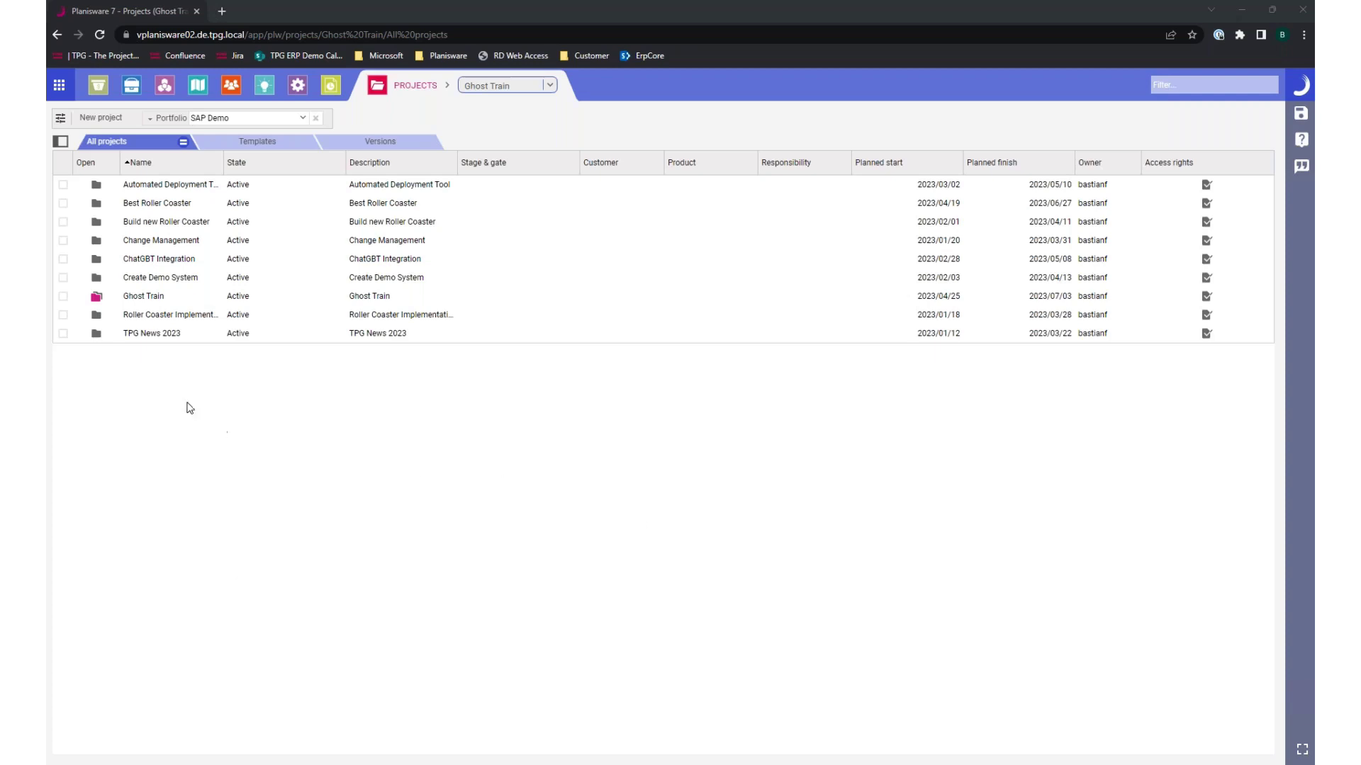
- Open the Ghost Train project's schedule and look through the tasks under Research, Execution and Tender
click(98, 305)
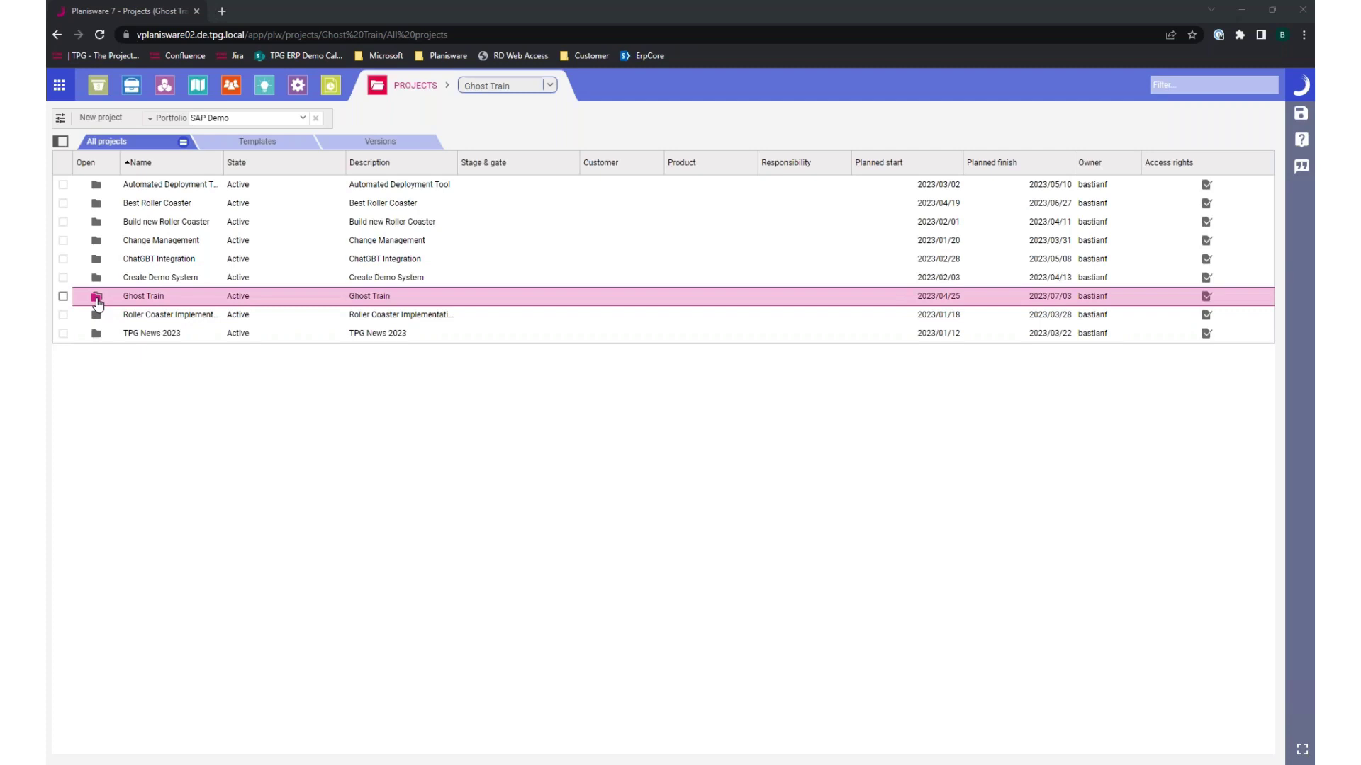
click(98, 299)
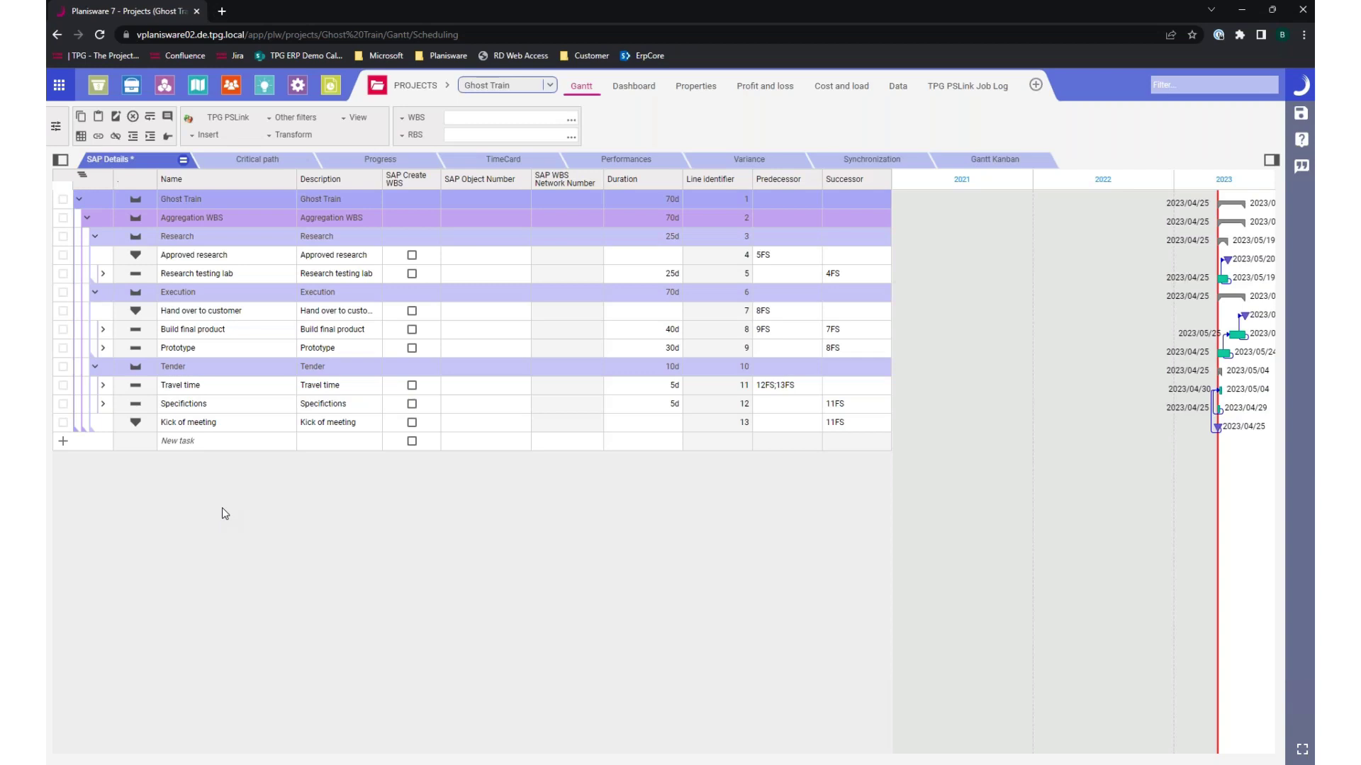
click(270, 228)
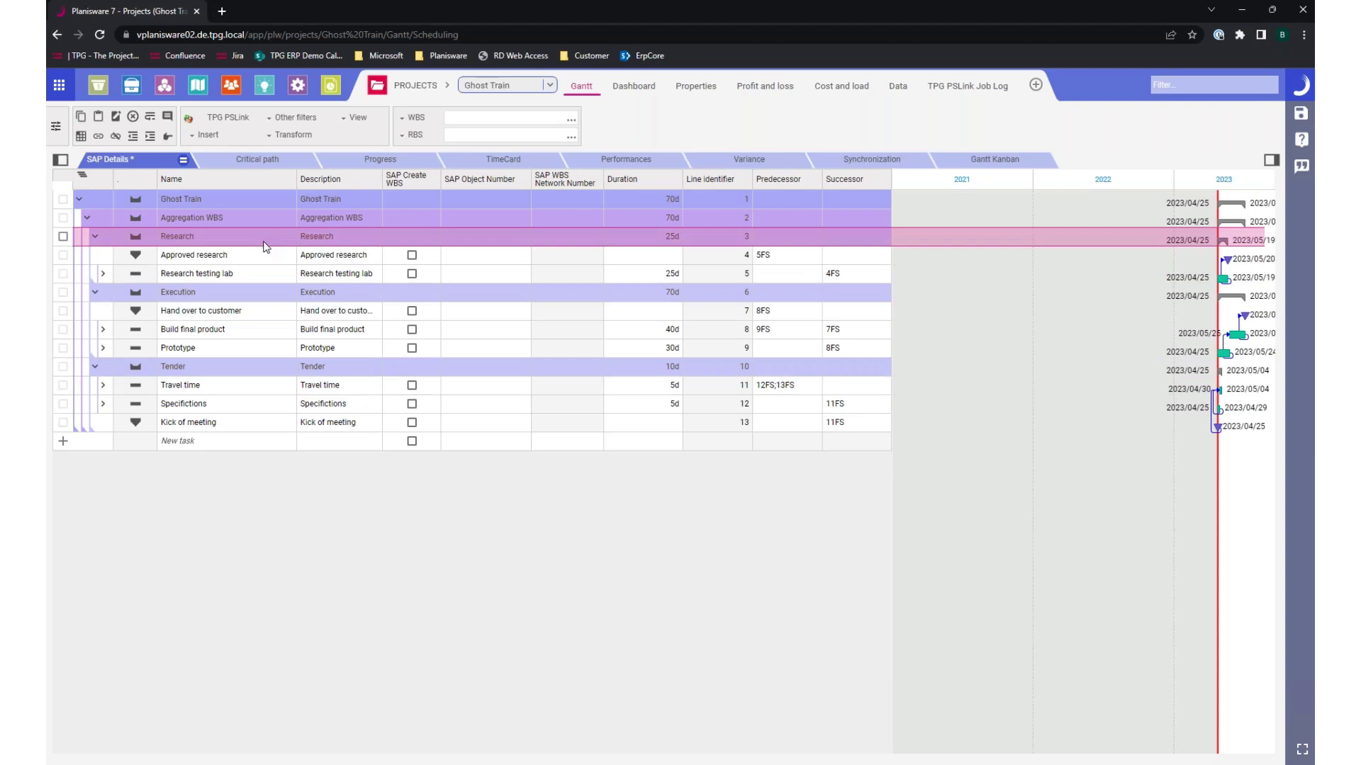
click(254, 260)
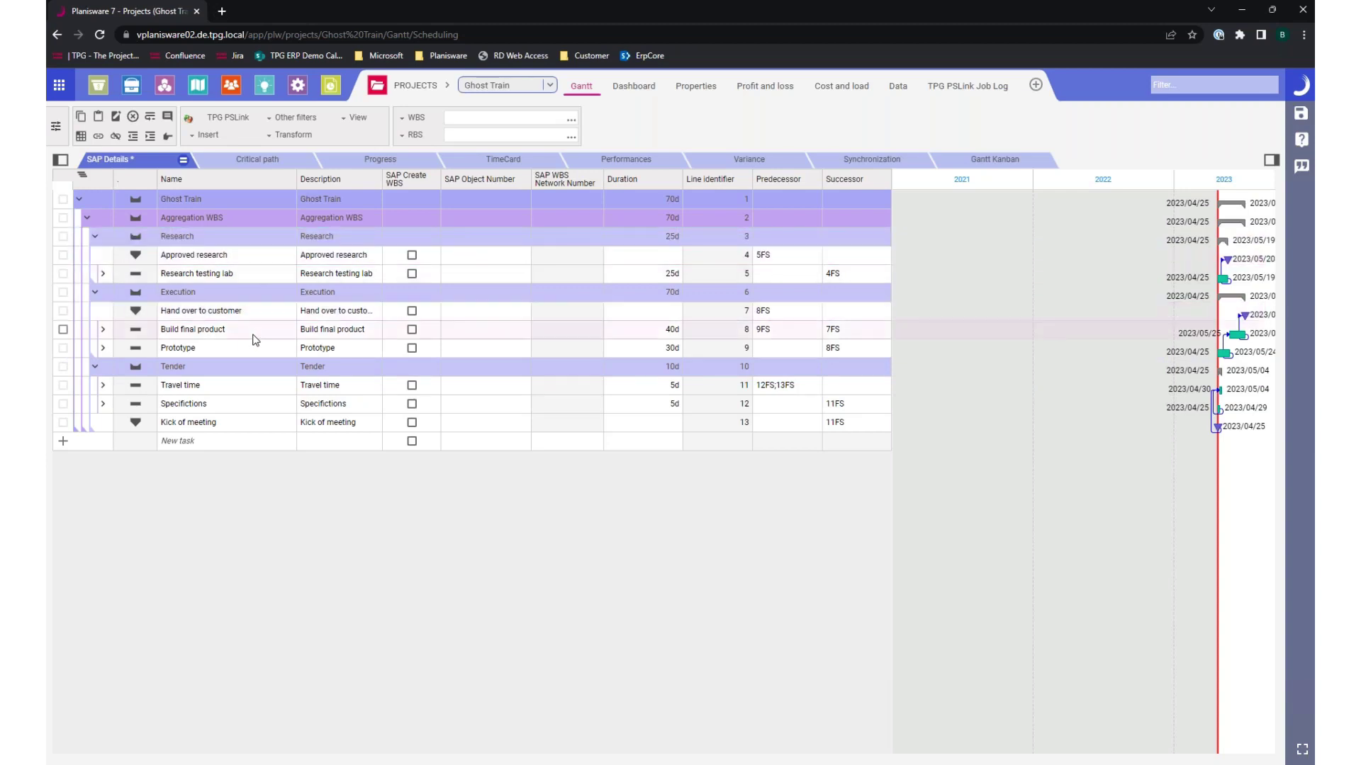
click(275, 275)
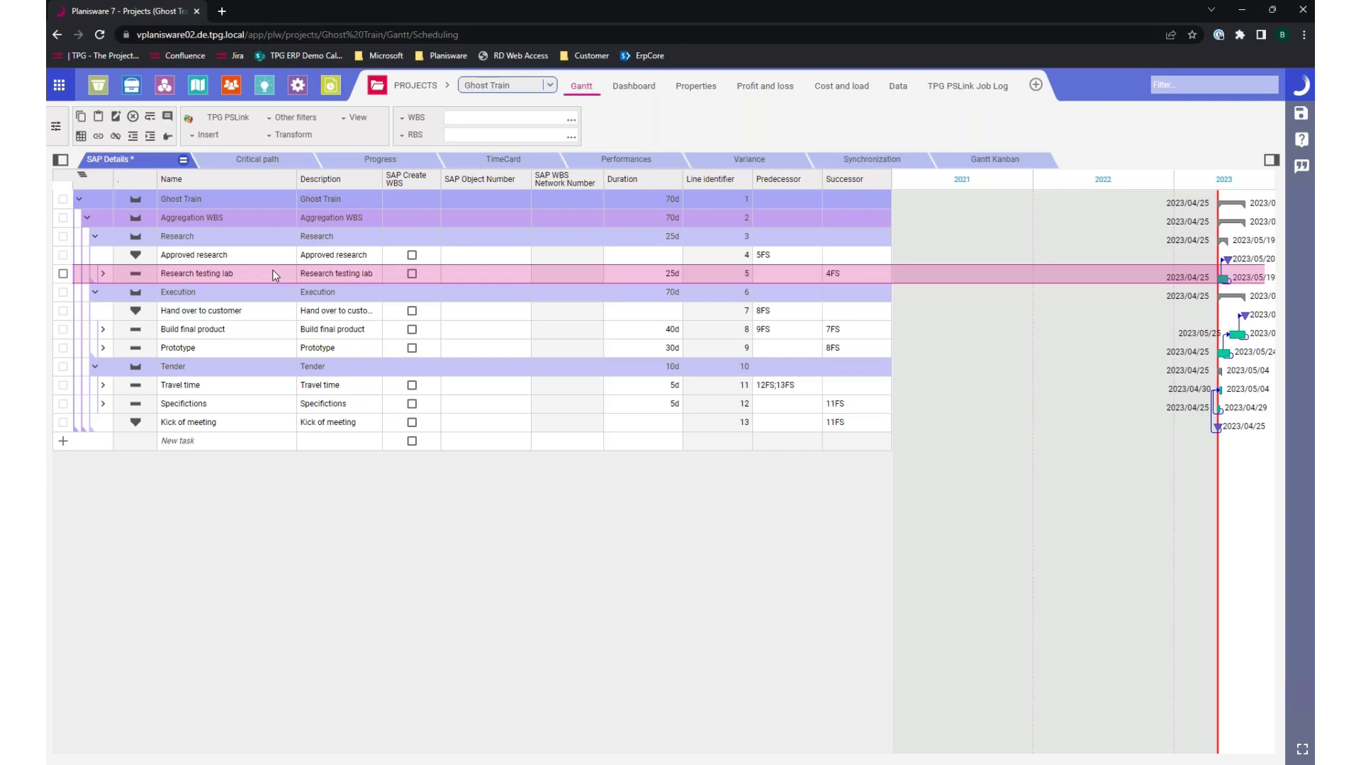
click(268, 349)
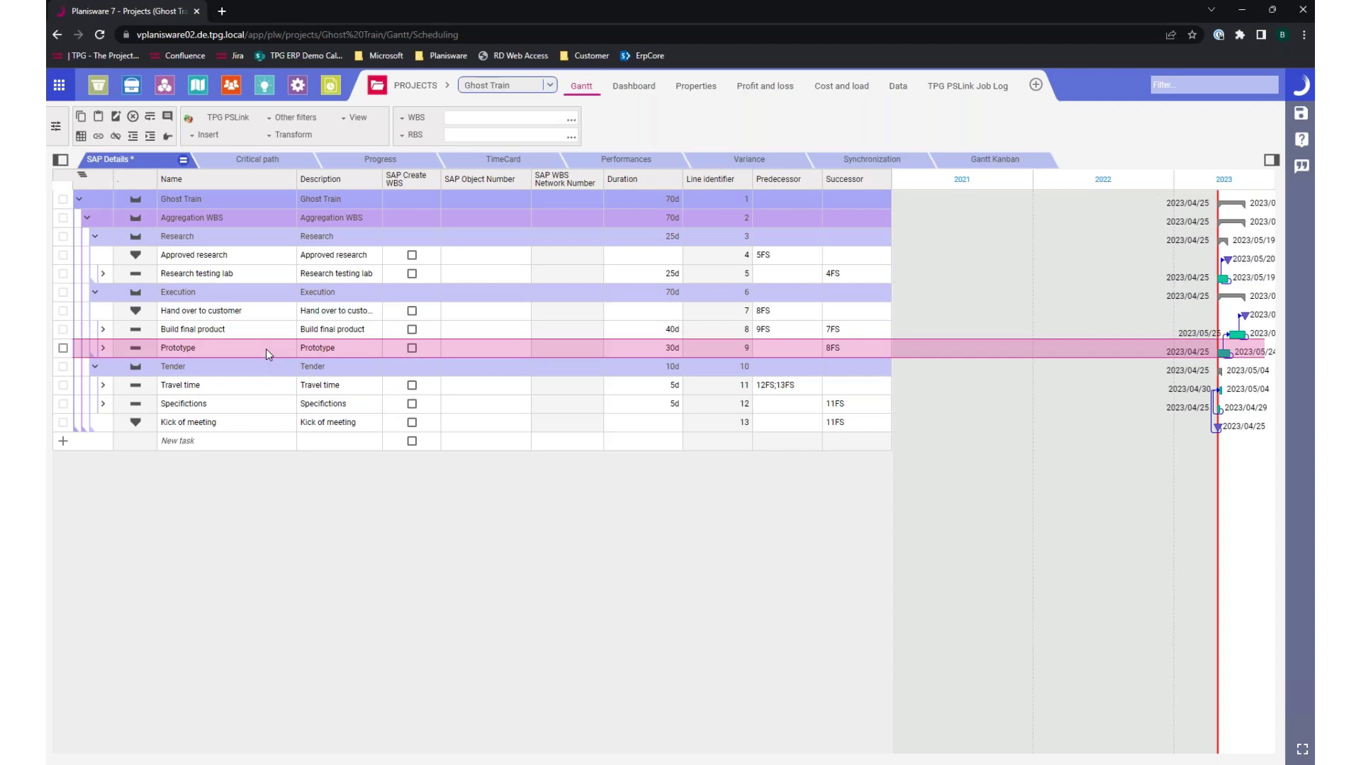
click(267, 333)
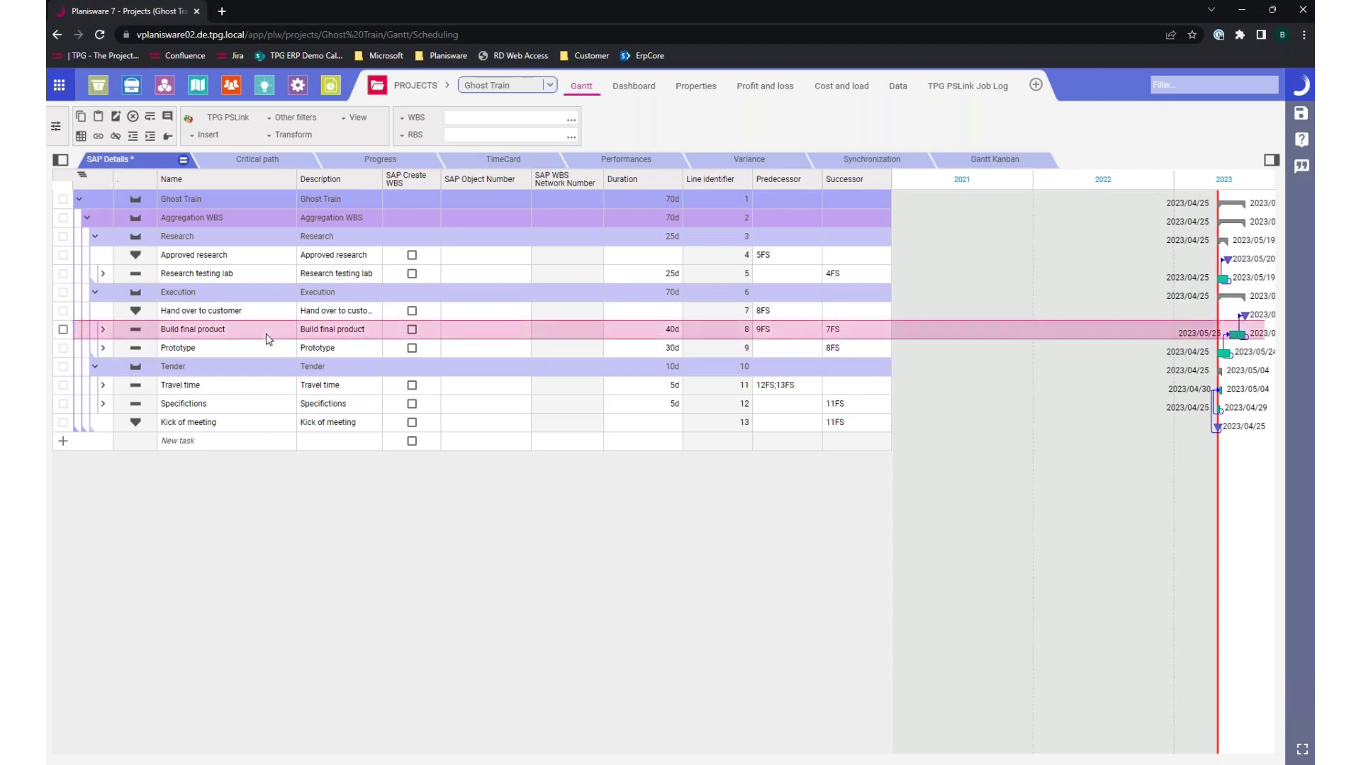
click(265, 387)
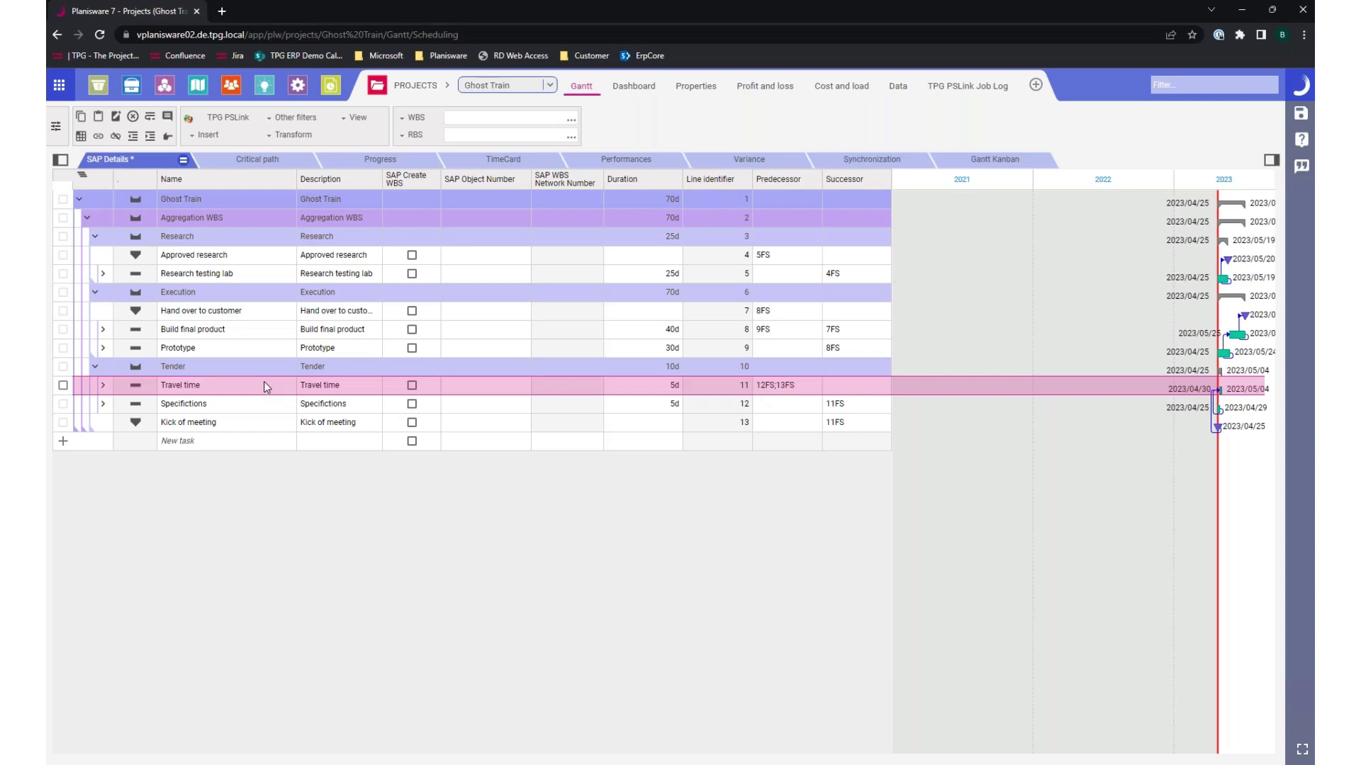
- Examine the cost and resource assignments under the Research testing lab and Prototype tasks, with the table widened to show the remaining values
click(103, 276)
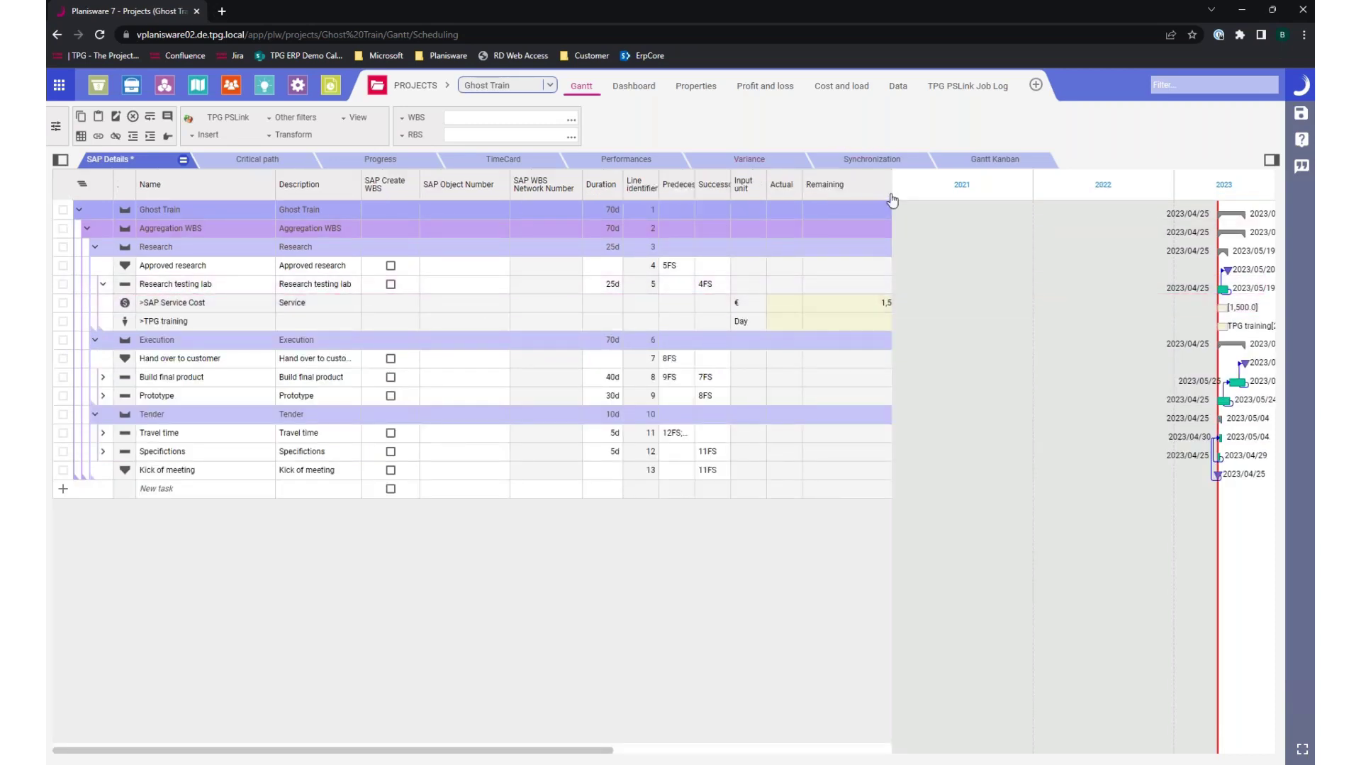
drag(891, 265, 1086, 257)
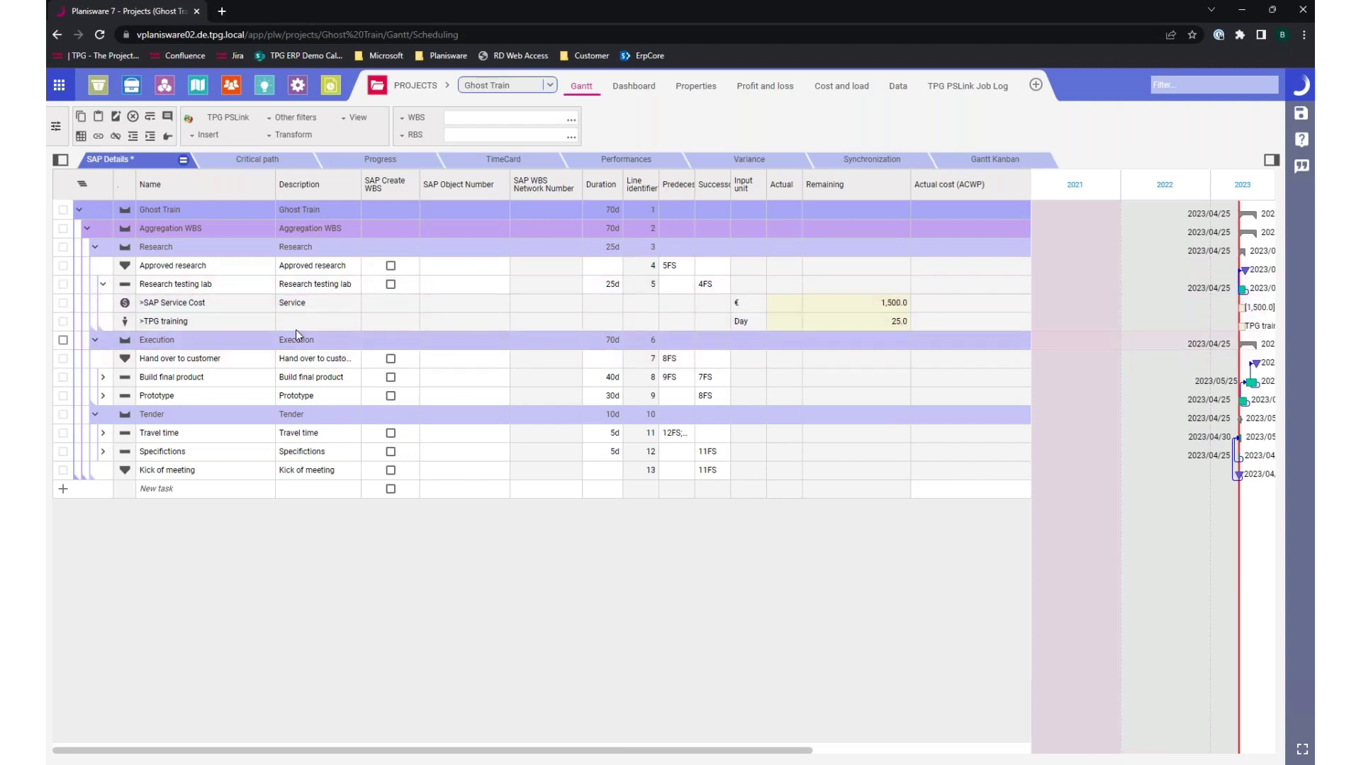
click(105, 285)
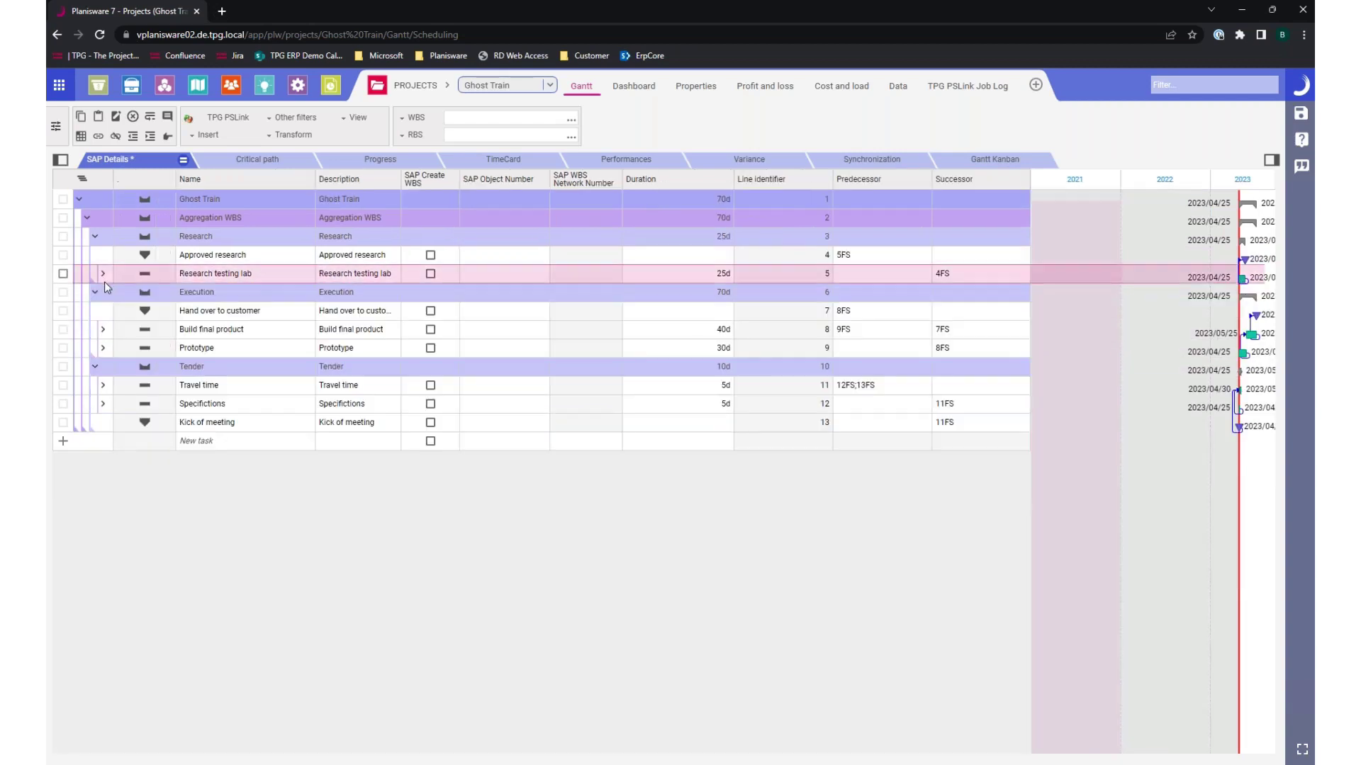
click(103, 348)
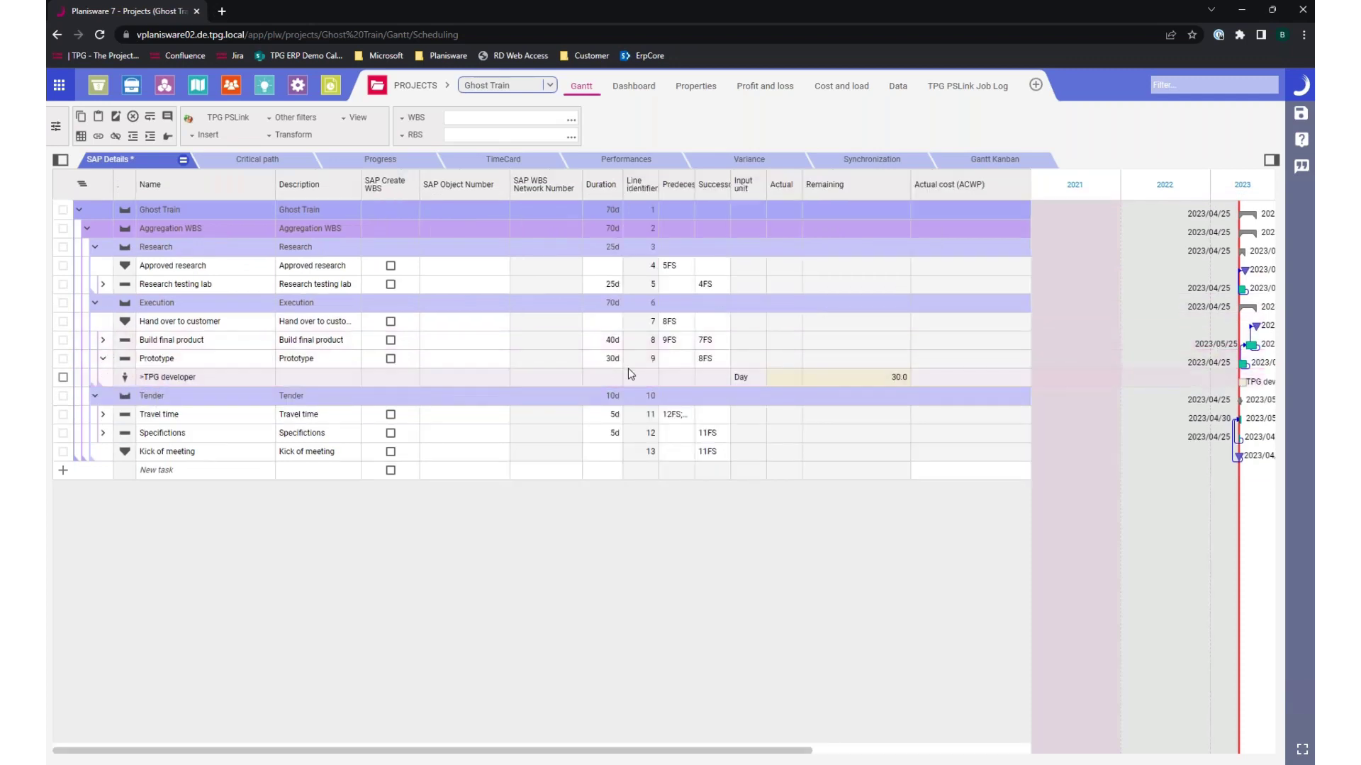
click(103, 363)
click(104, 363)
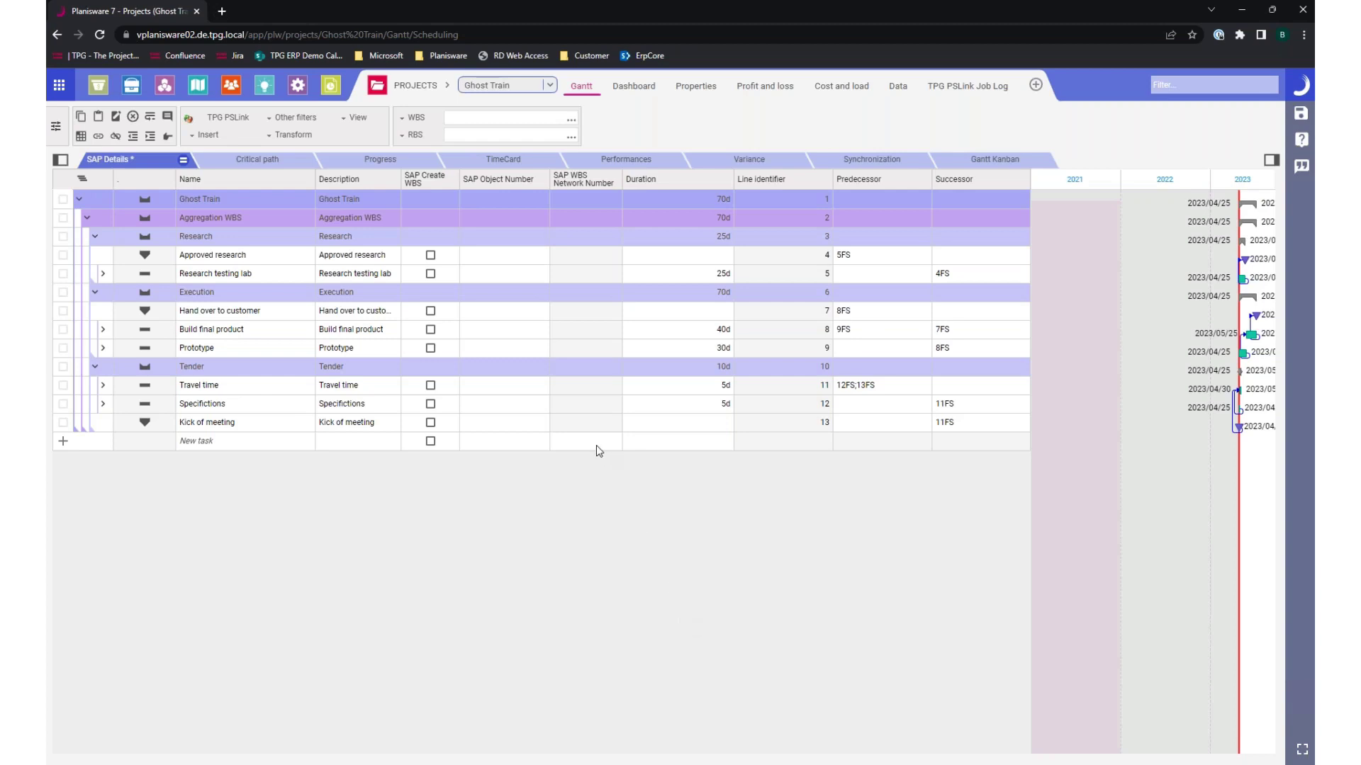
- Enable SAP Create WBS for Approved research, Research testing lab, Travel time, Specifictions and Kick of meeting, and save the project
click(431, 256)
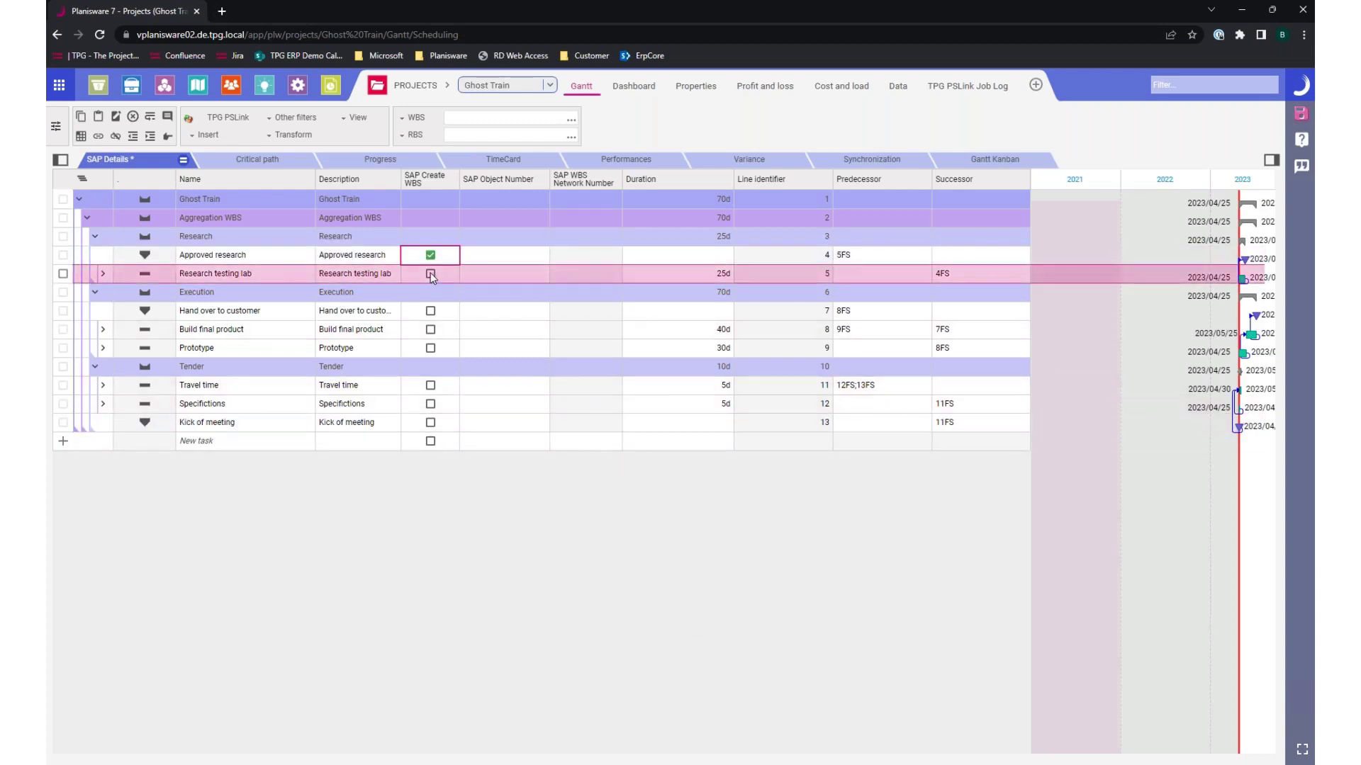
click(430, 274)
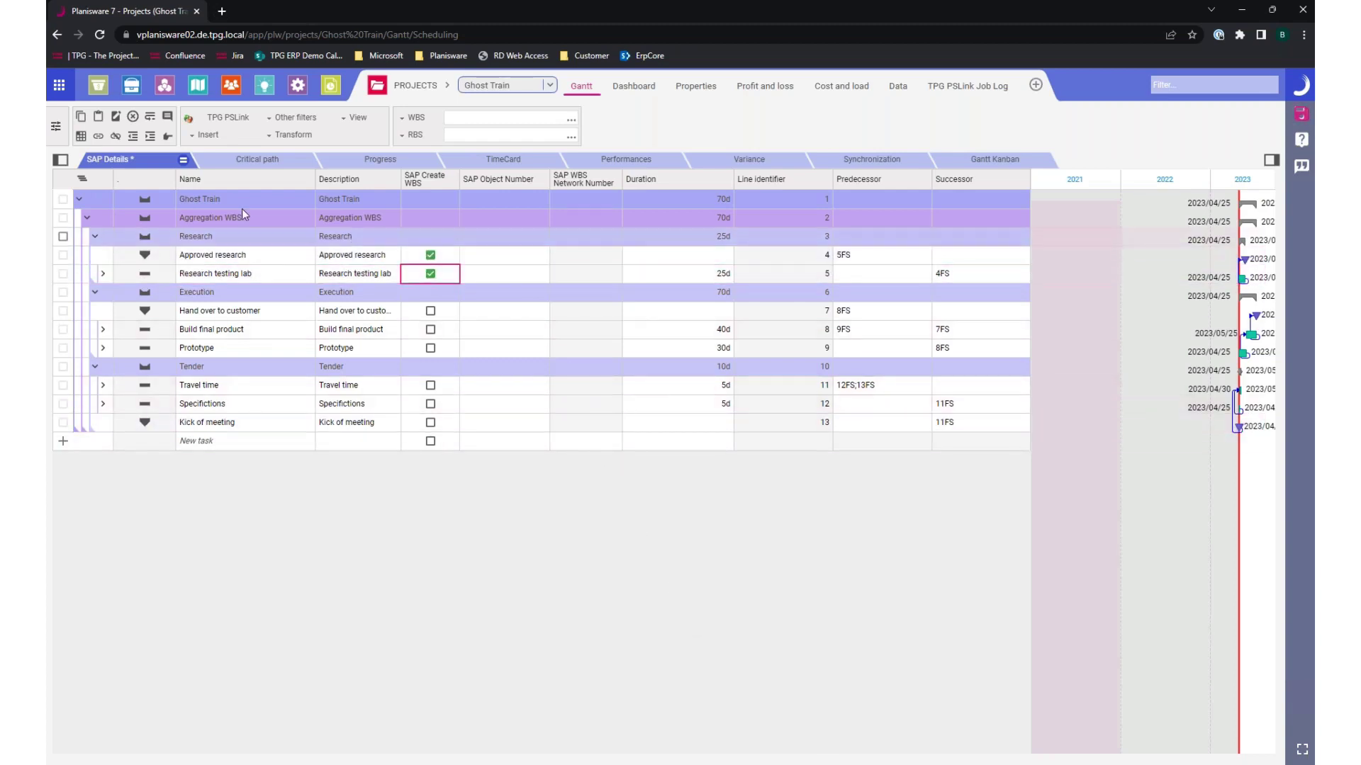
click(431, 388)
click(430, 404)
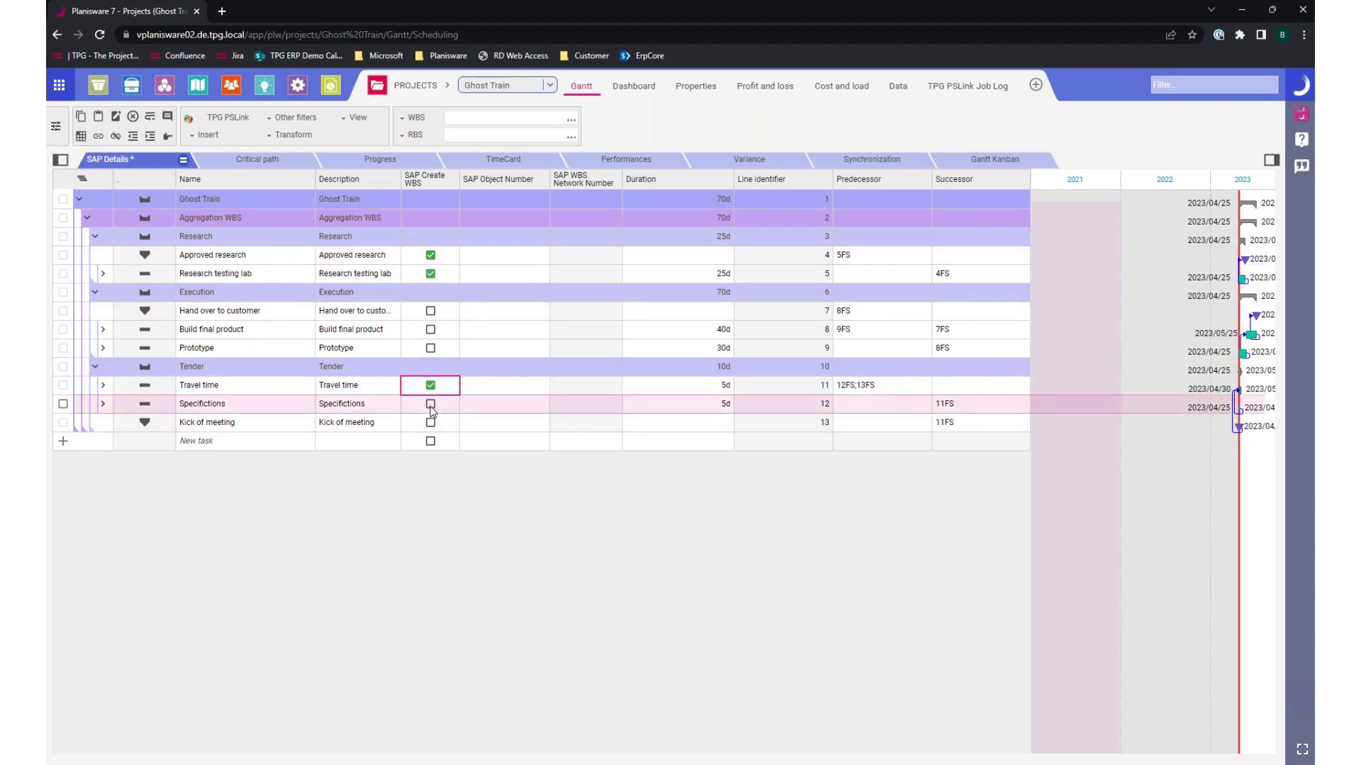
click(430, 423)
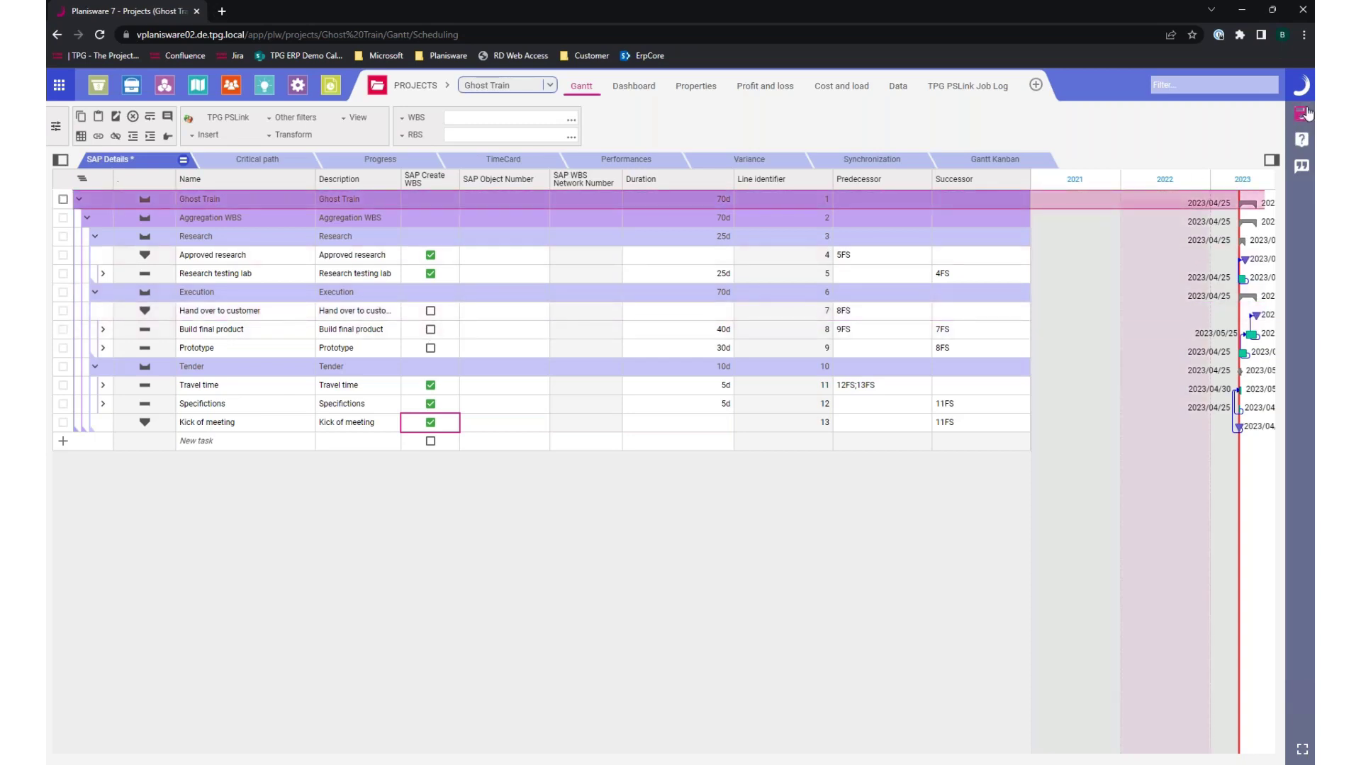
click(1302, 113)
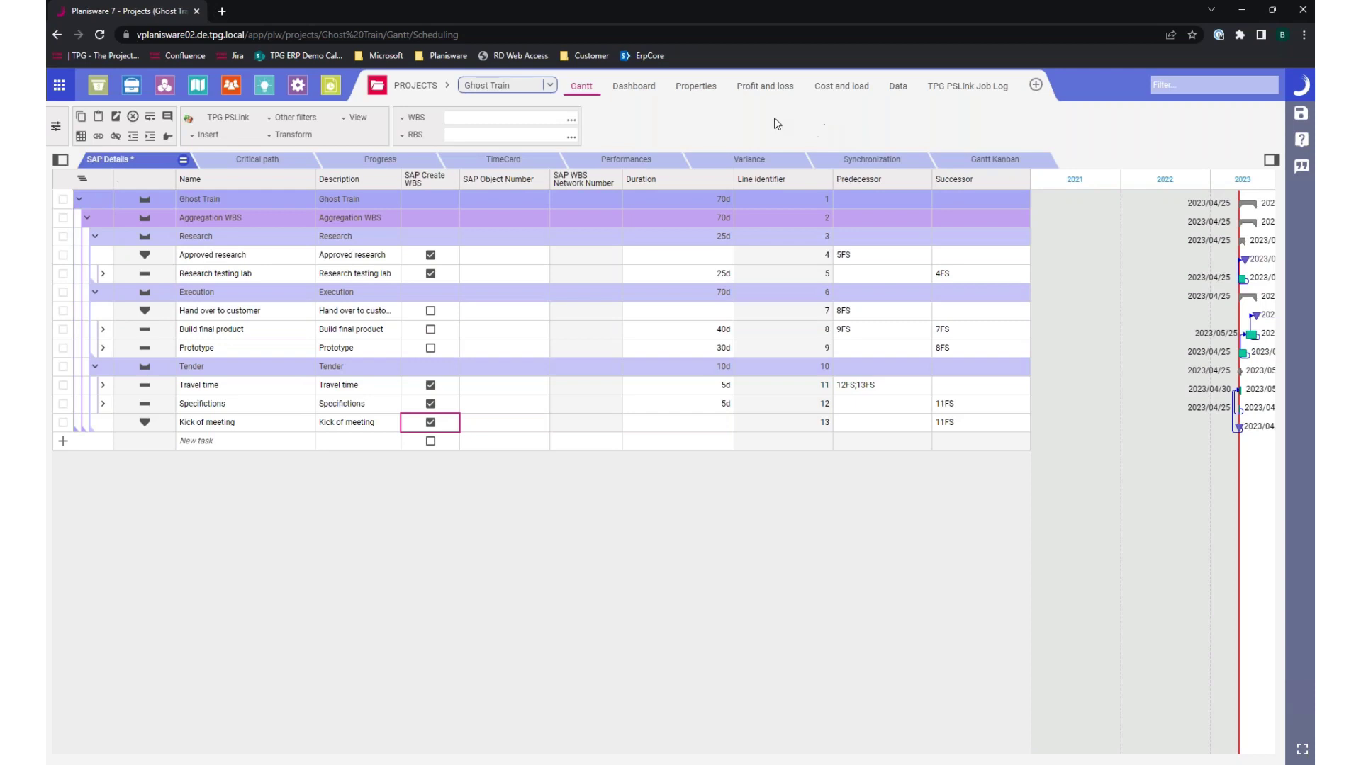
- Check the project's SAP user attributes, including applicant, project profile and responsible, and return to the Gantt schedule
click(699, 90)
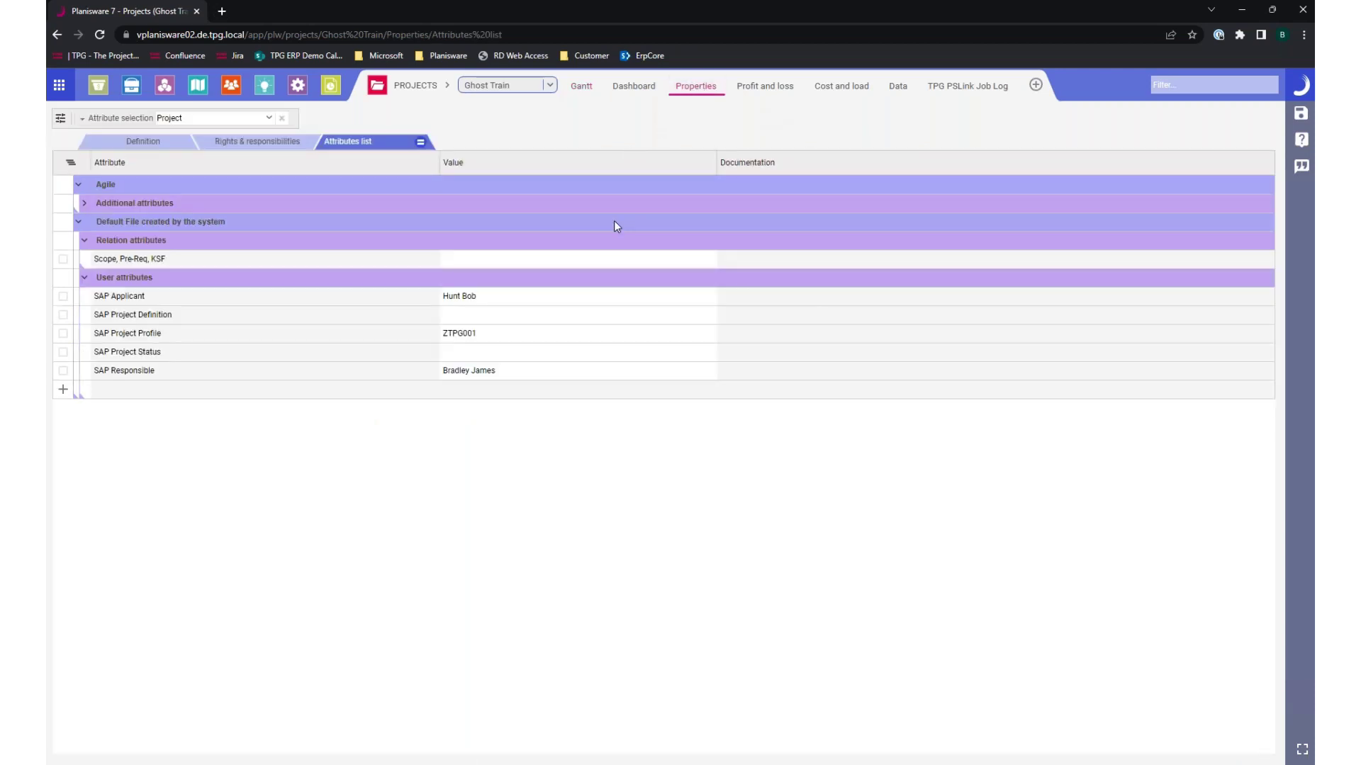
click(613, 262)
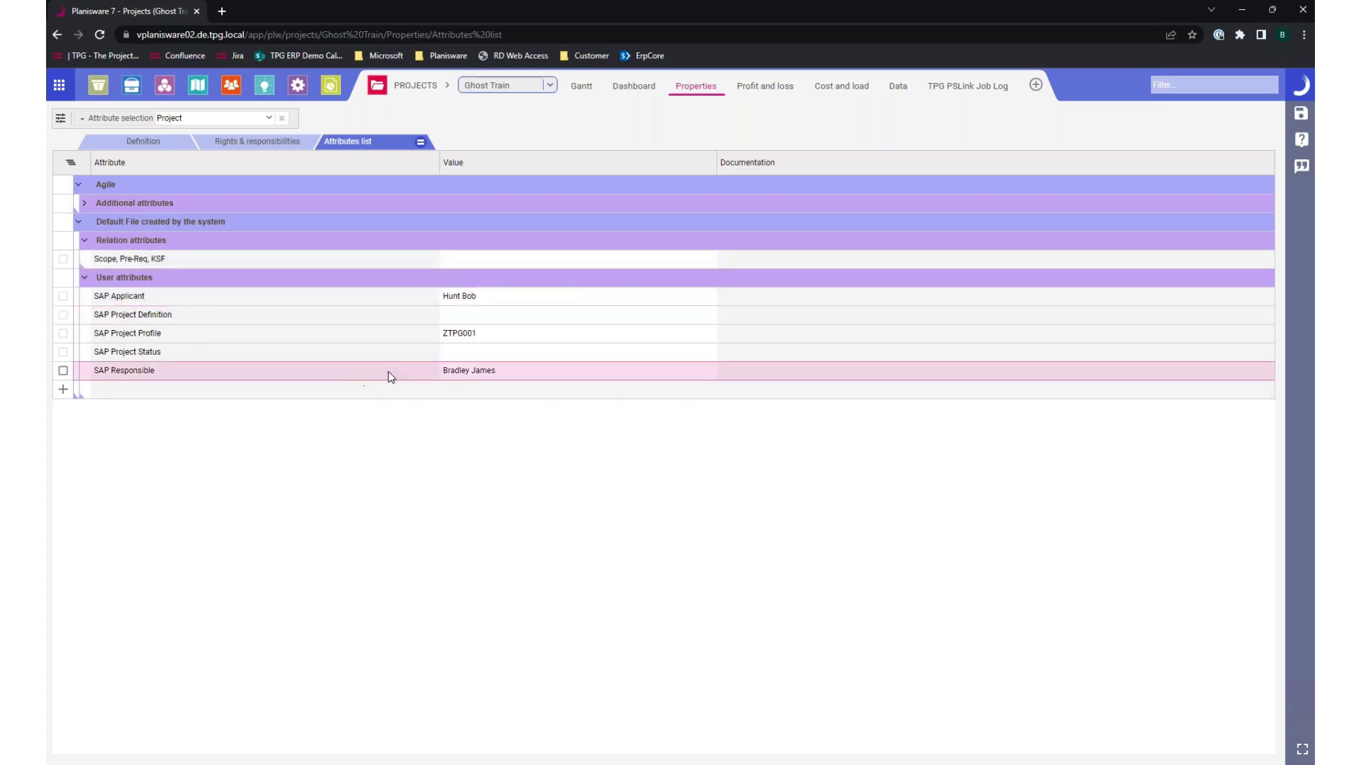
click(481, 338)
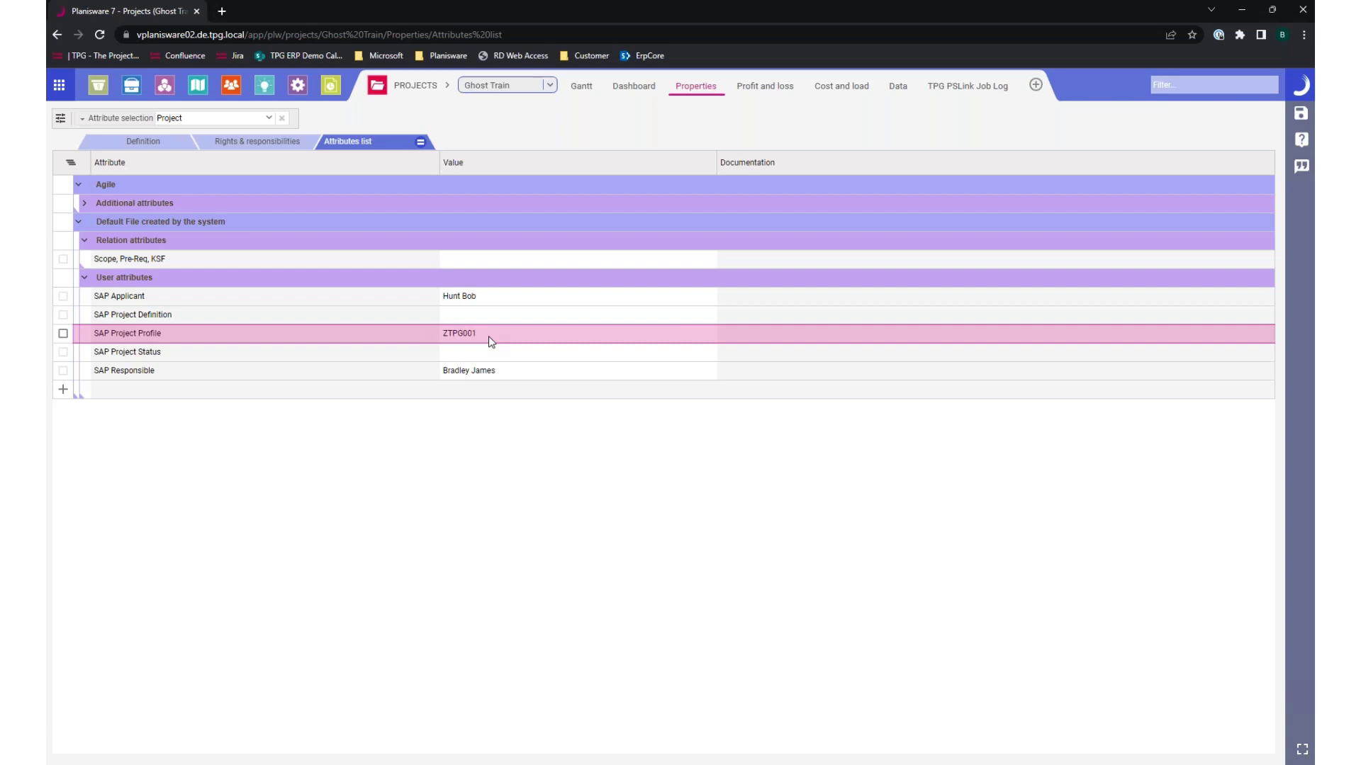
click(581, 90)
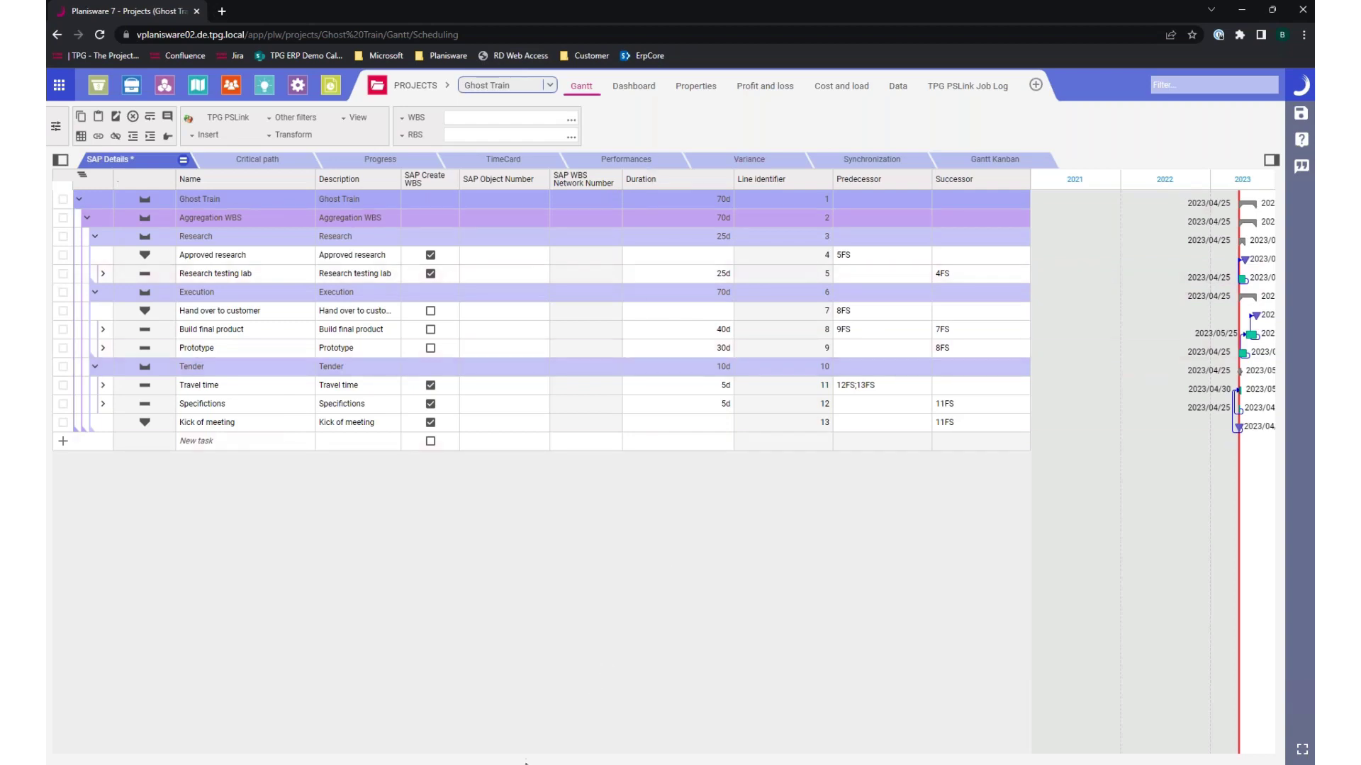
- Switch to the TPG PSLink client and execute job "010 - Sync Project from PLW to SAP" for the Ghost Train project
mouse_move(526, 762)
click(506, 702)
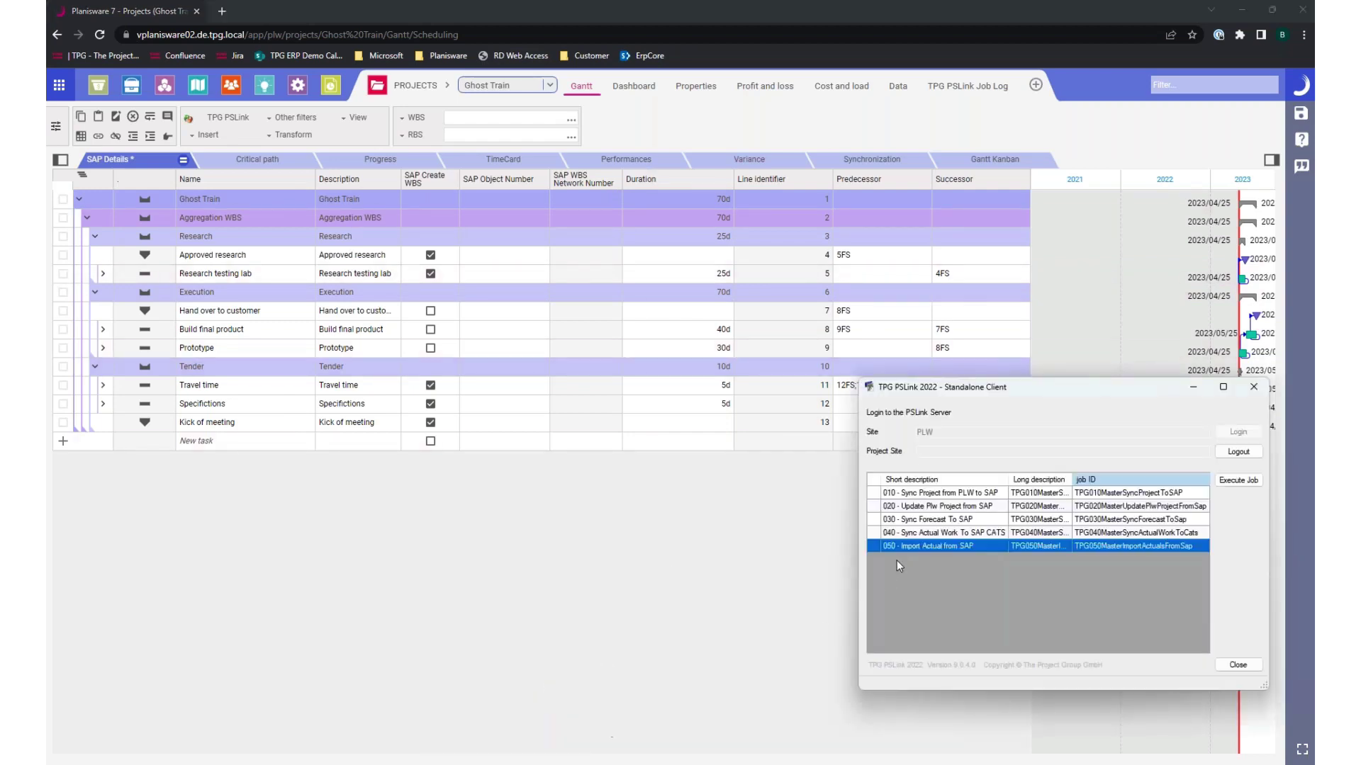
click(934, 494)
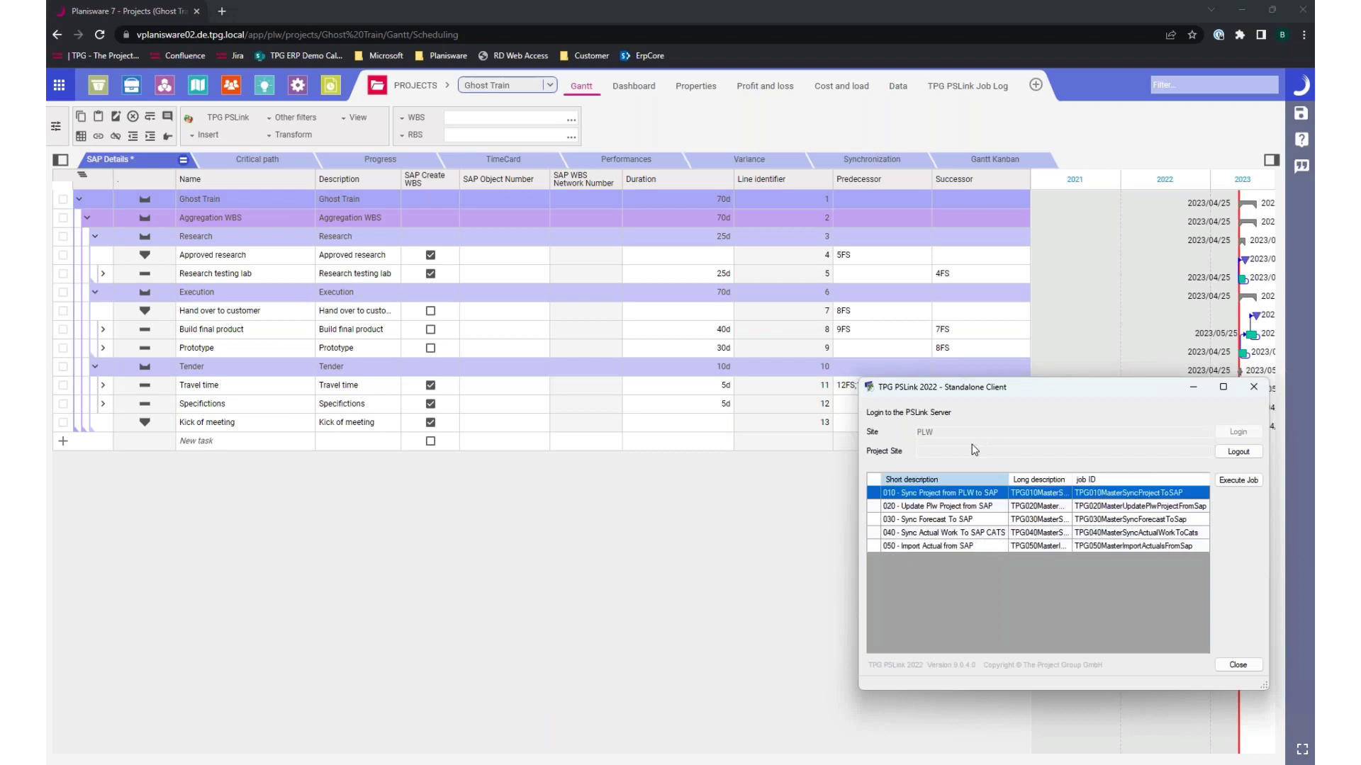
click(1252, 480)
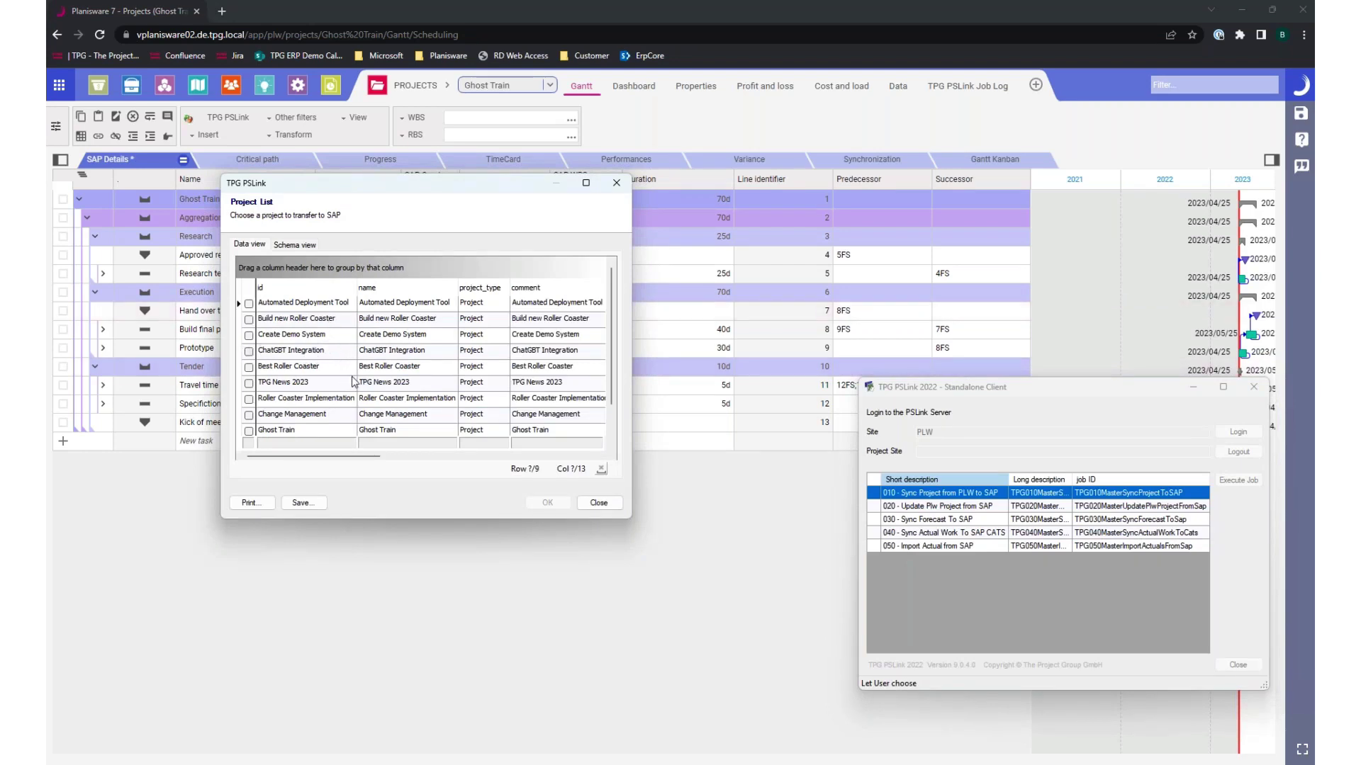
scroll(349, 383, down, 1)
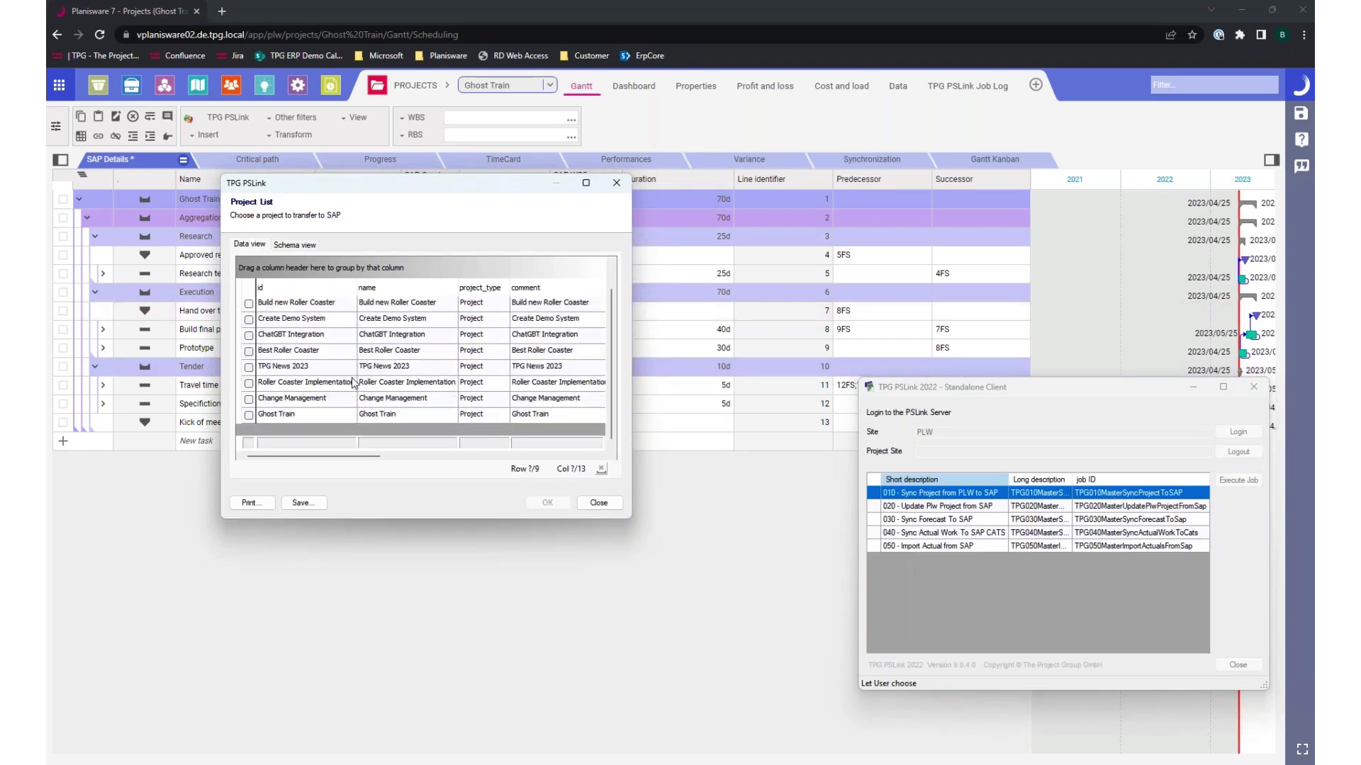
click(248, 416)
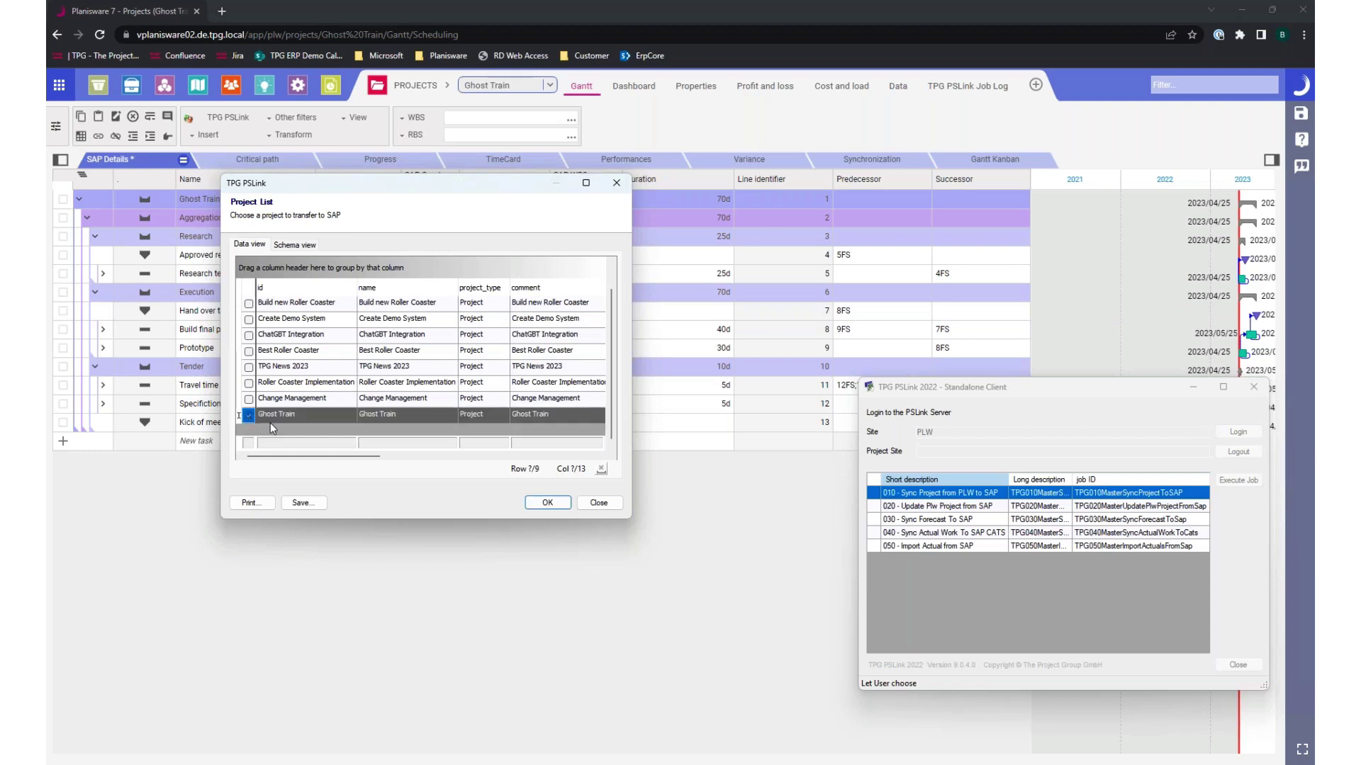
click(548, 503)
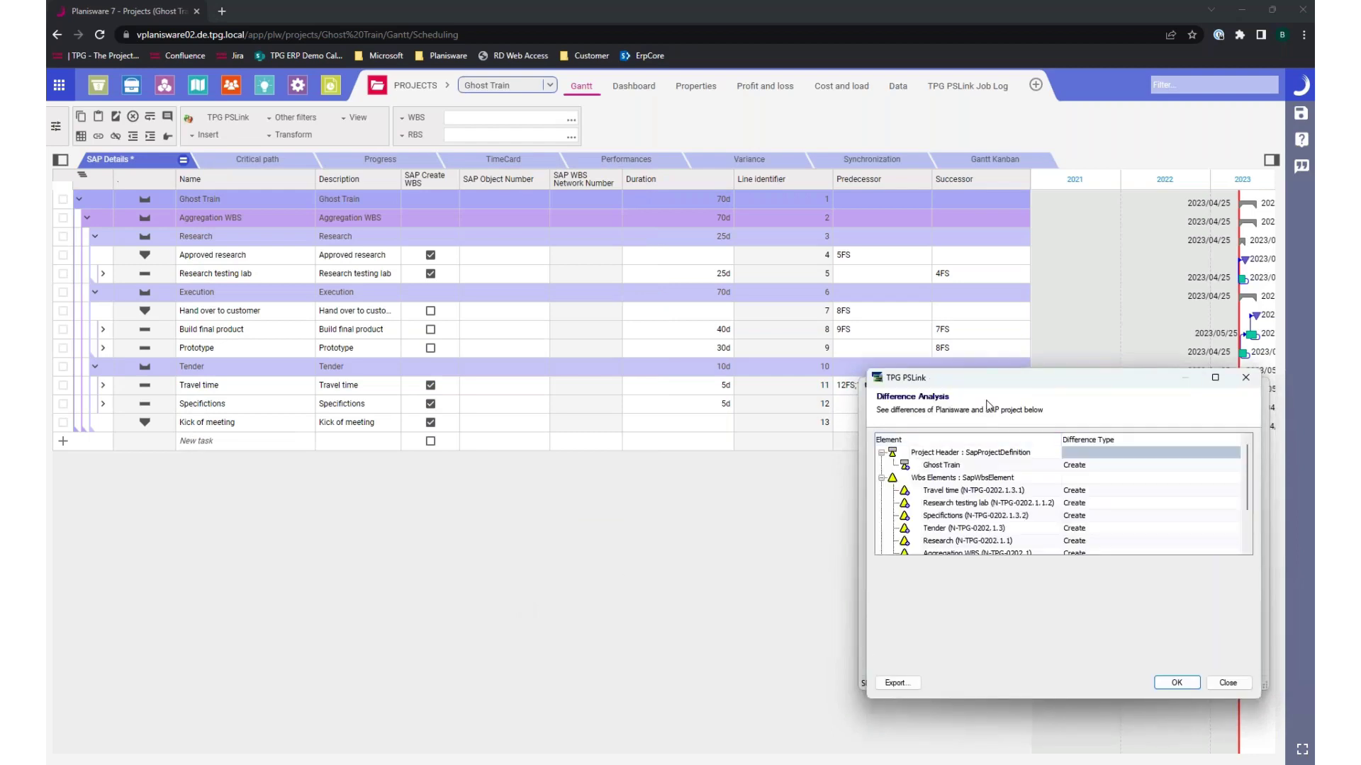
- Review the Difference Analysis entries for the project header, WBS elements and Kick of meeting milestone, and confirm the transfer to SAP
drag(1010, 383, 225, 284)
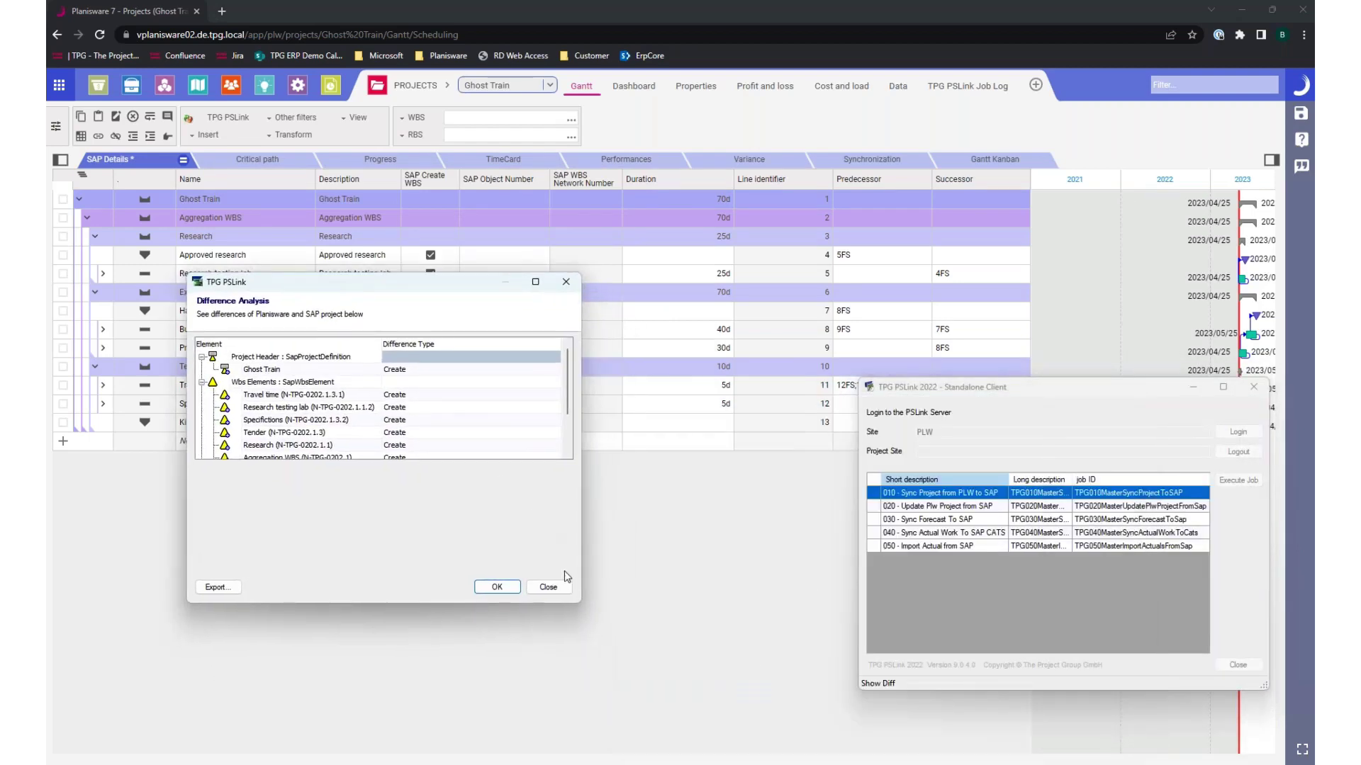
drag(582, 603, 732, 703)
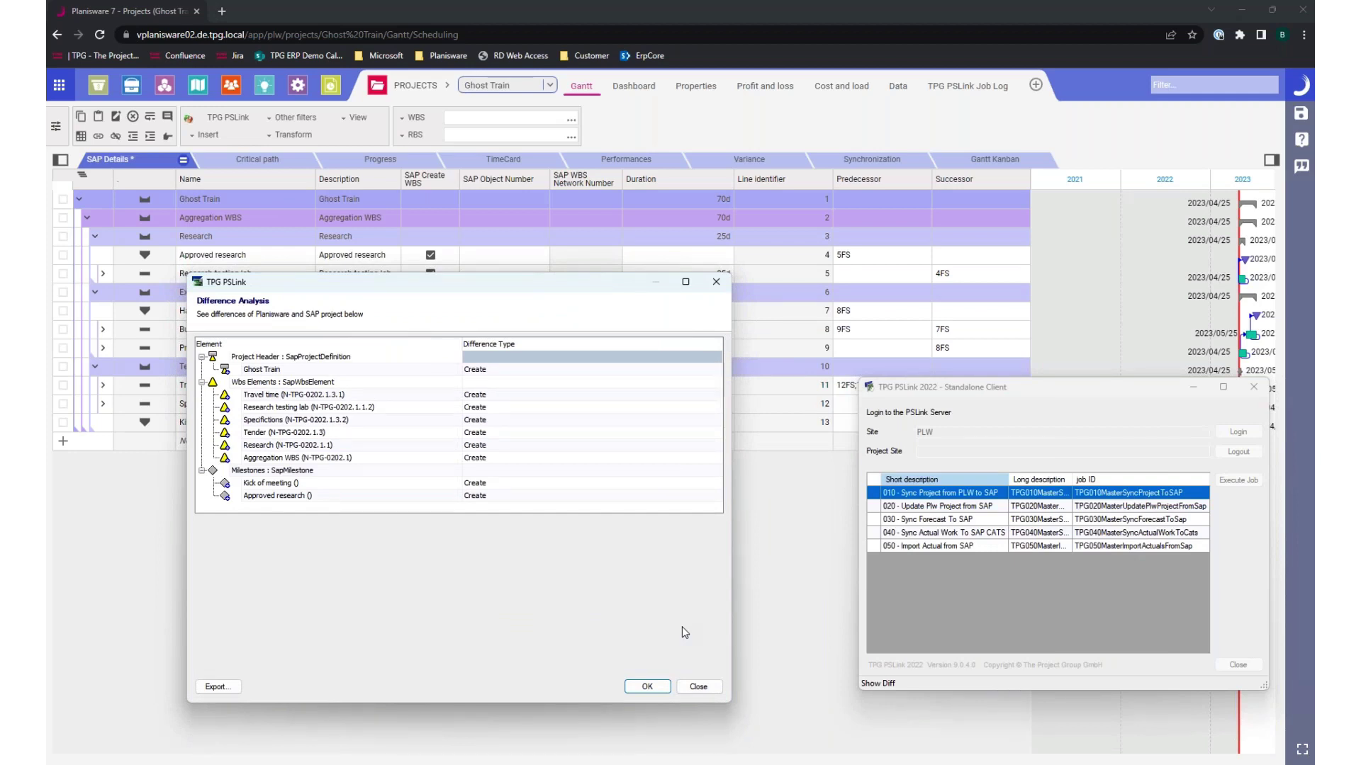
click(309, 373)
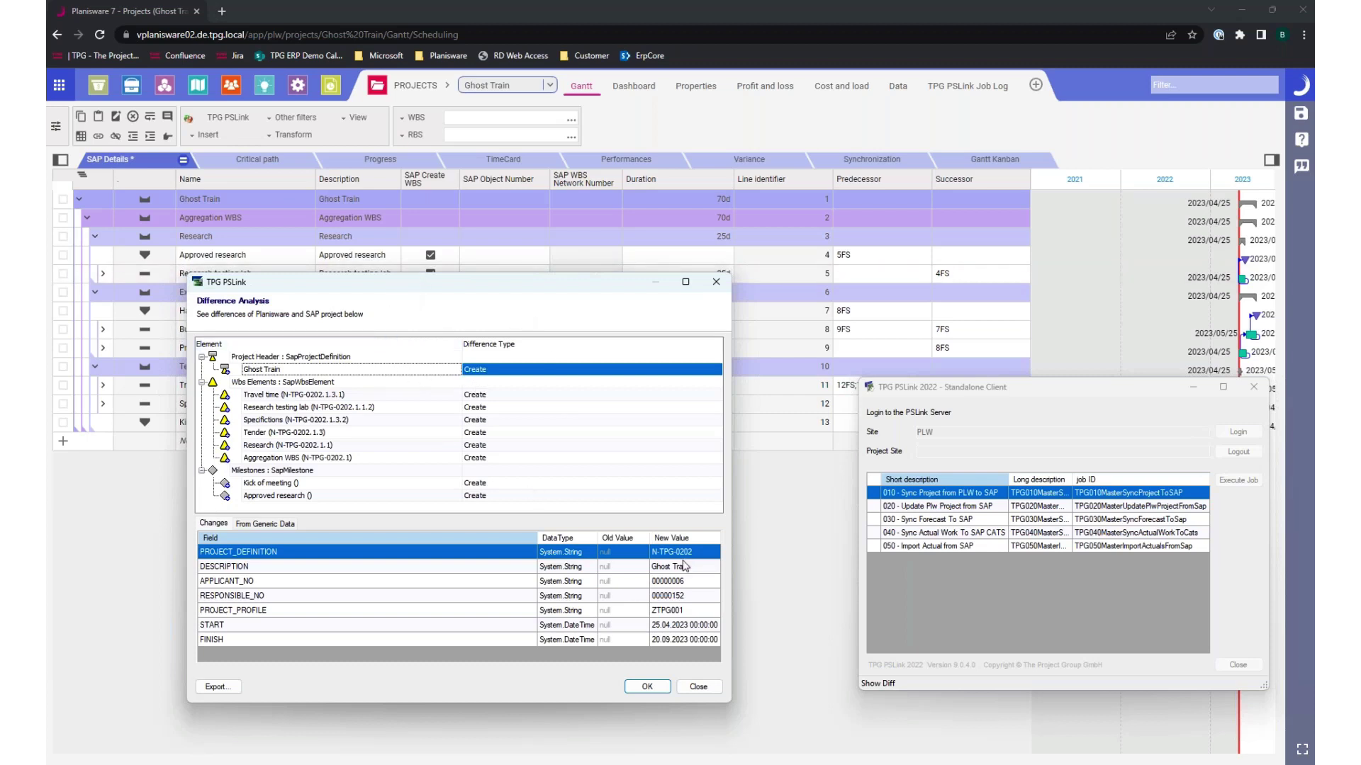
click(290, 407)
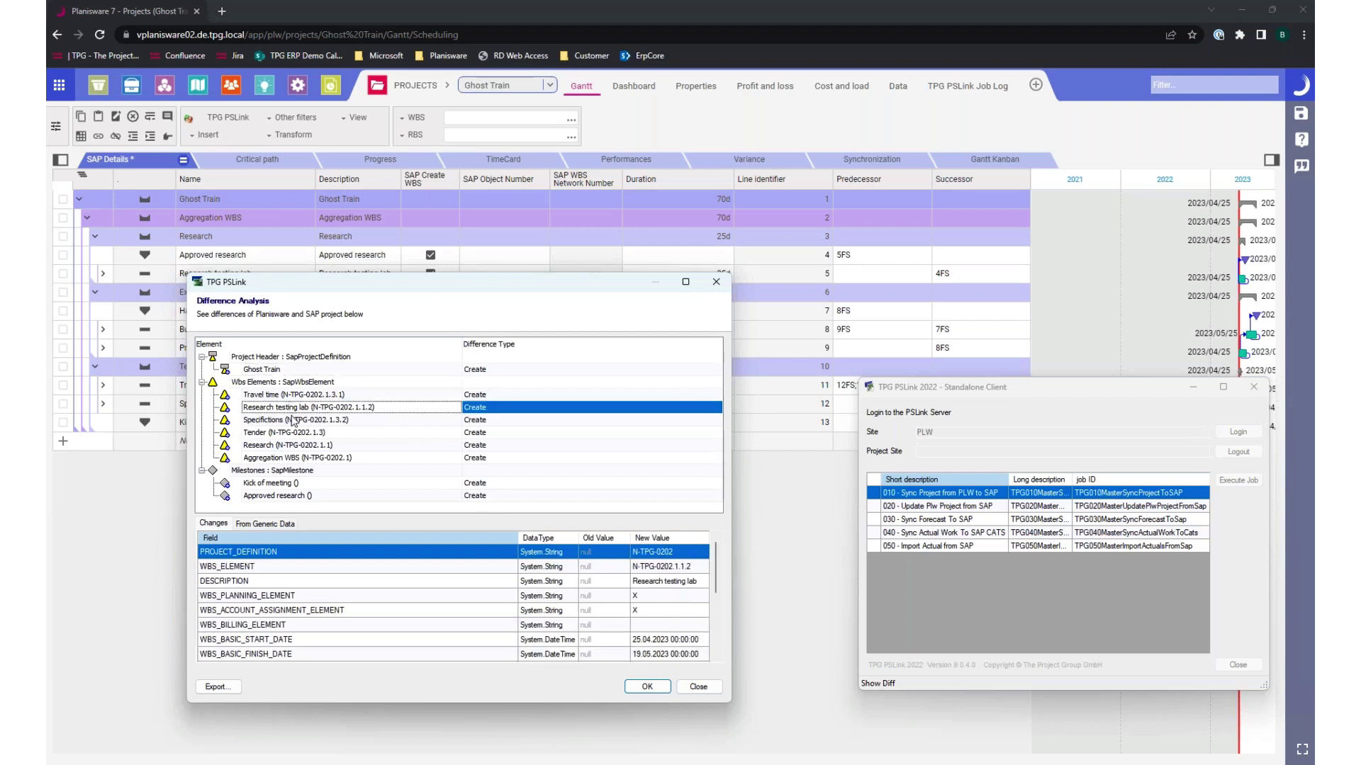
click(296, 420)
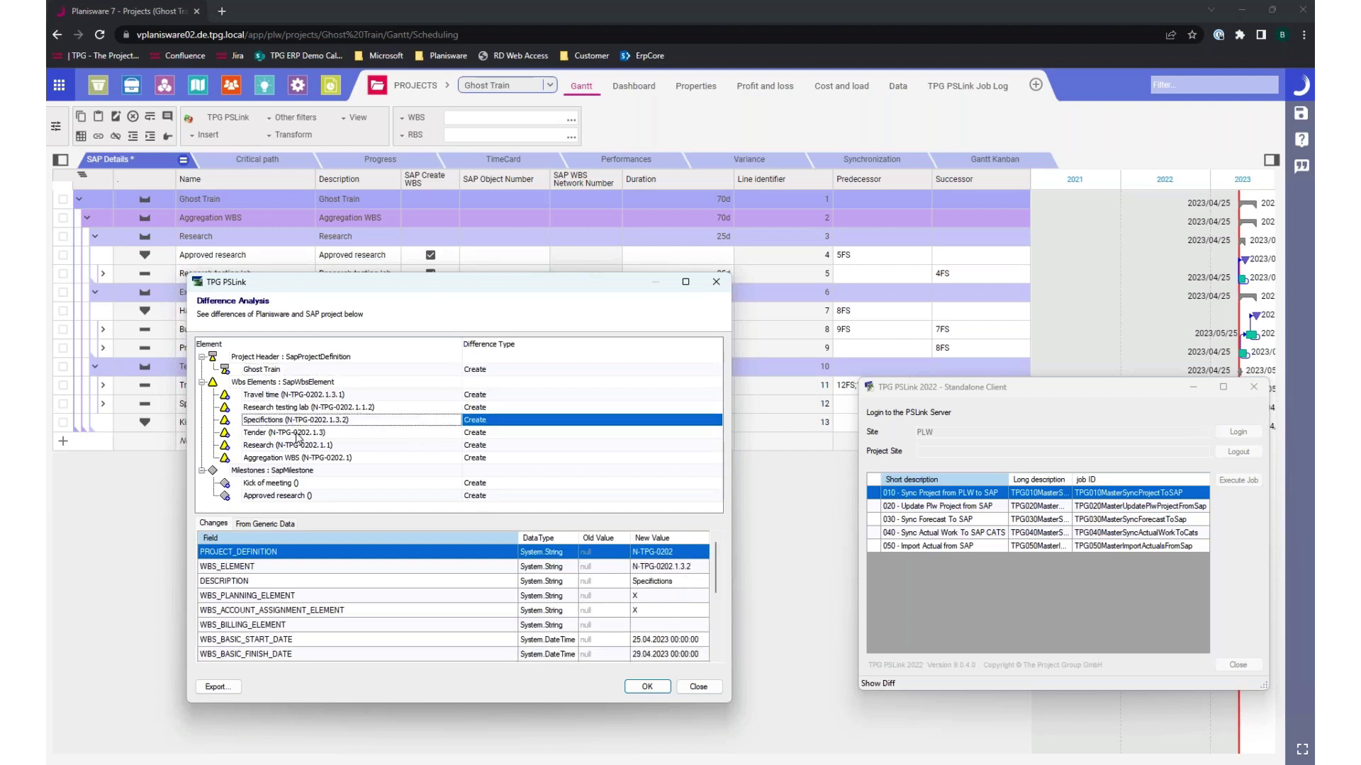
click(307, 484)
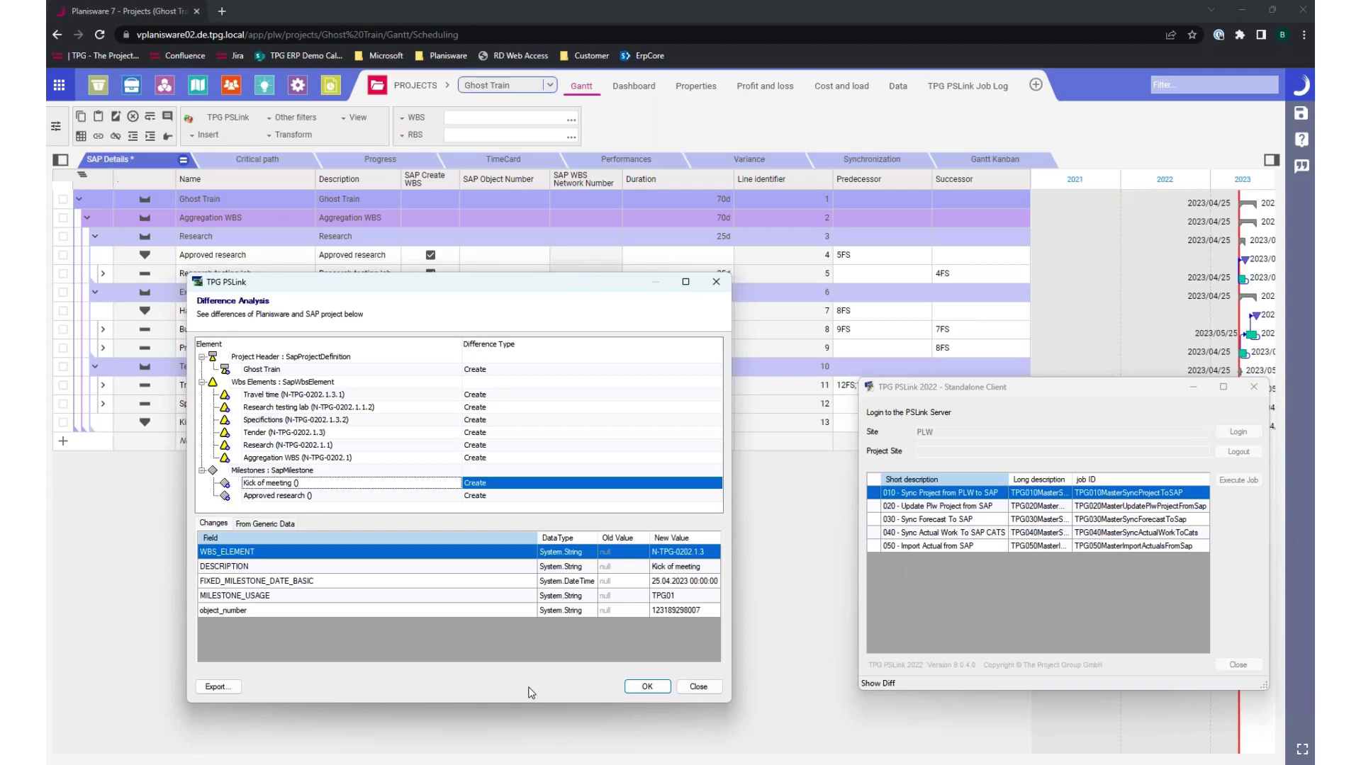
click(651, 689)
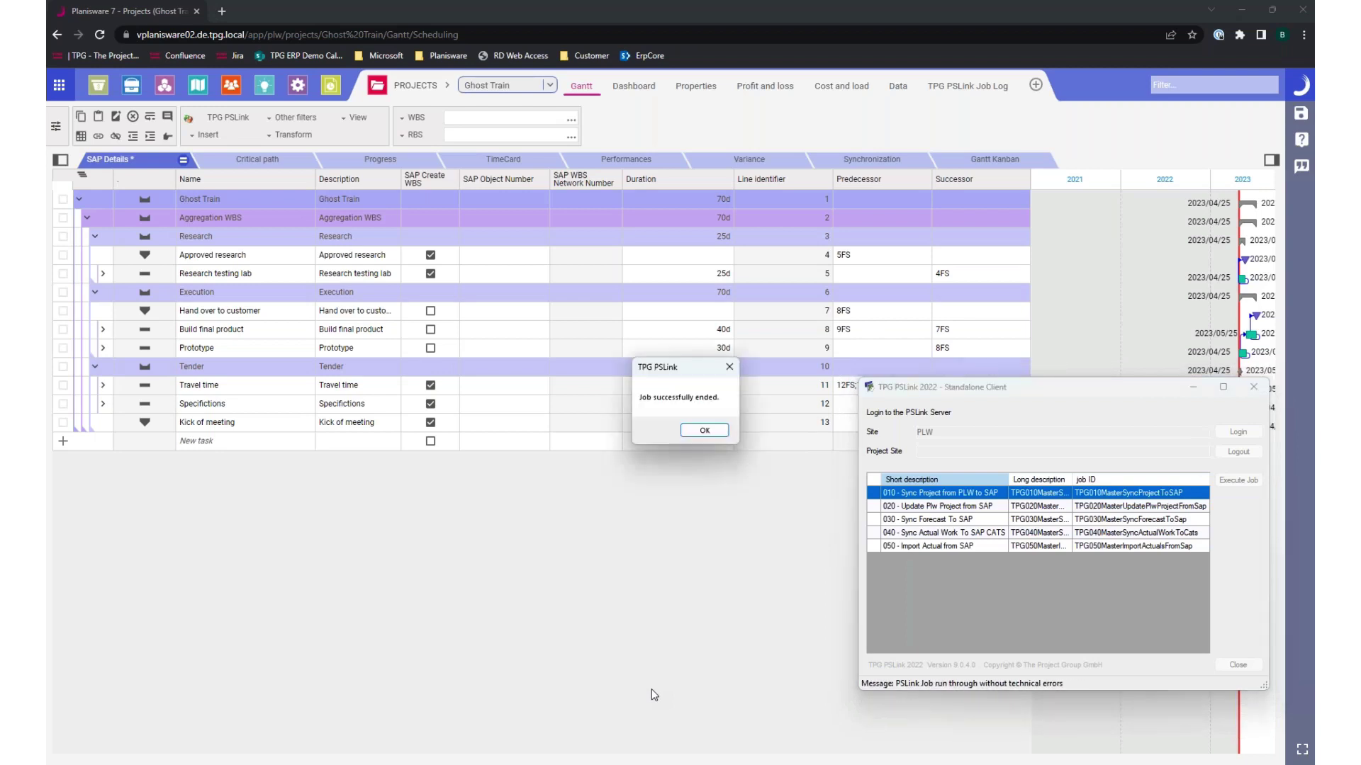
- Dismiss the job completion message and check the SAP project definition attribute and the SAP object and WBS numbers in the Gantt schedule
click(704, 431)
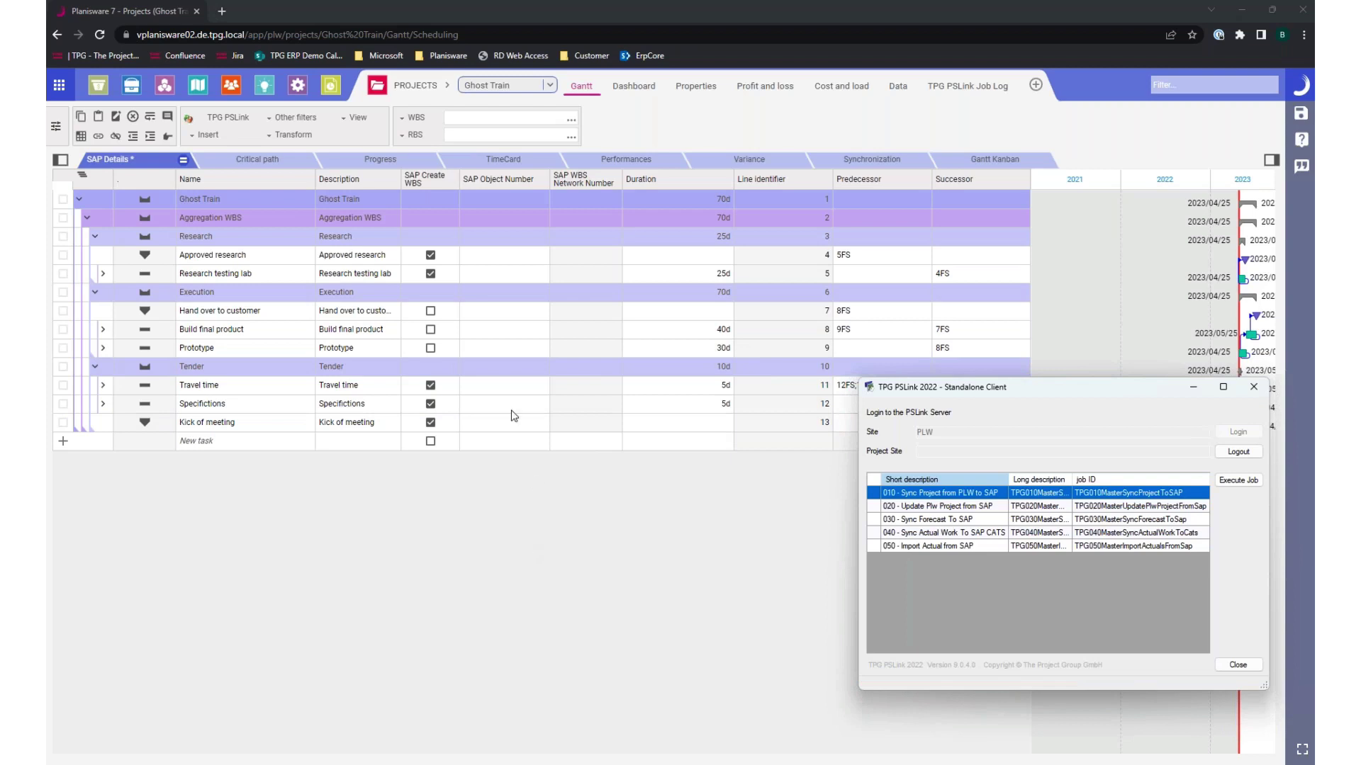
click(696, 91)
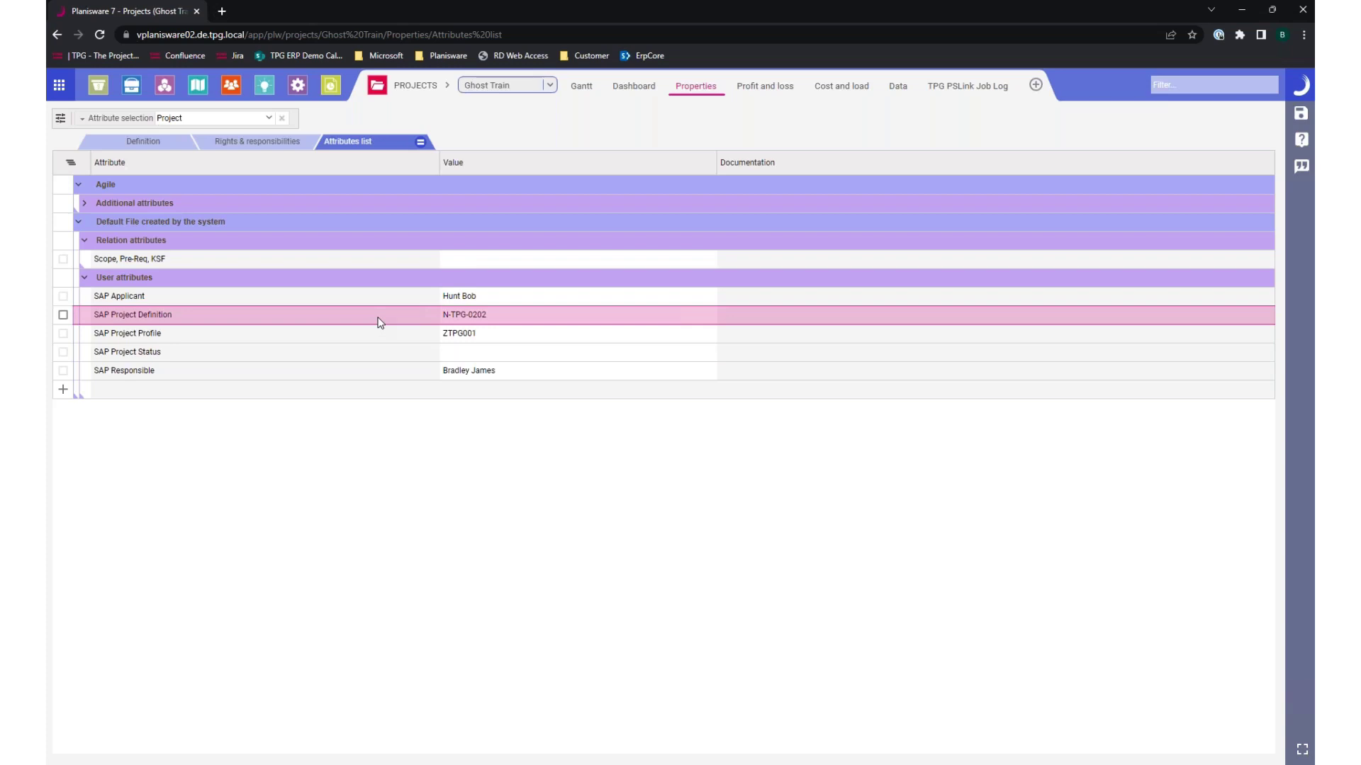
click(579, 87)
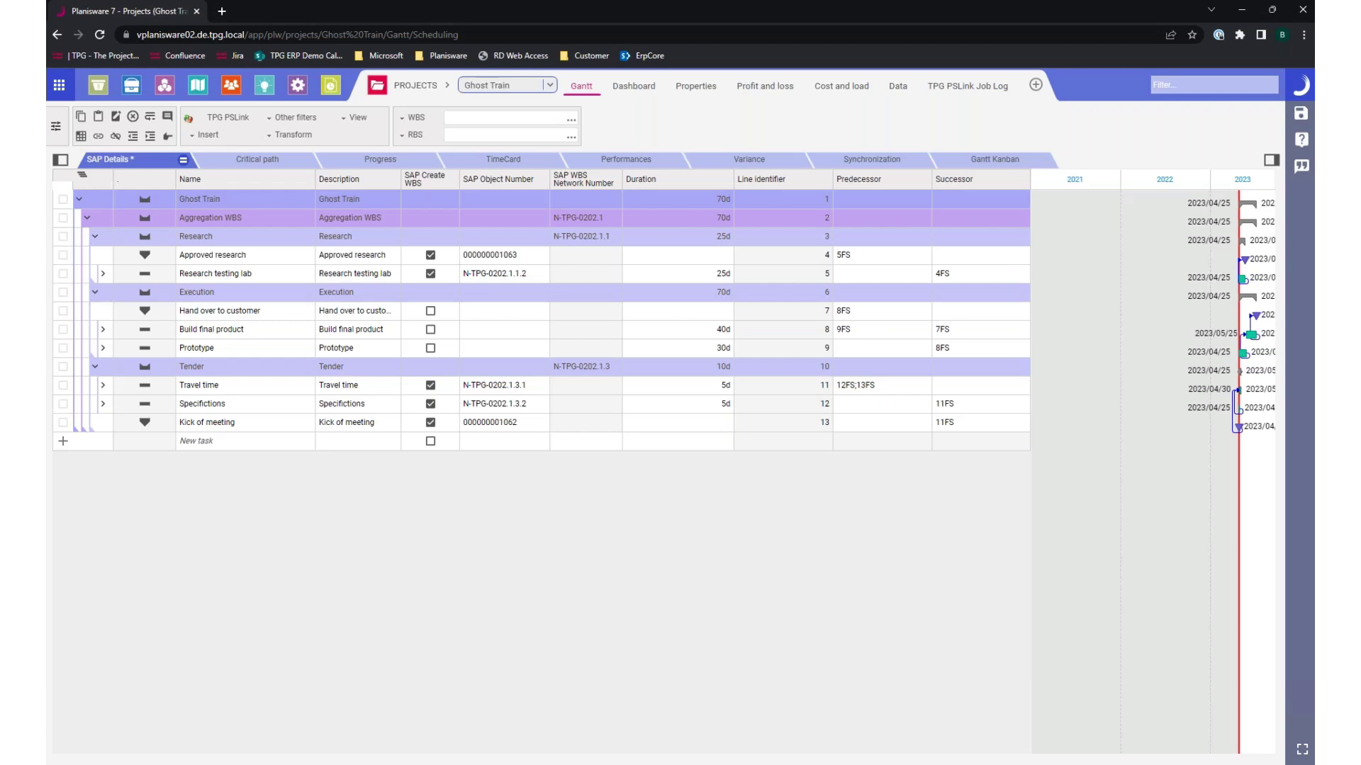
click(204, 276)
- Switch to the SAP window, leave the manual cost allocation entry and open Project Builder from the favorites
mouse_move(462, 758)
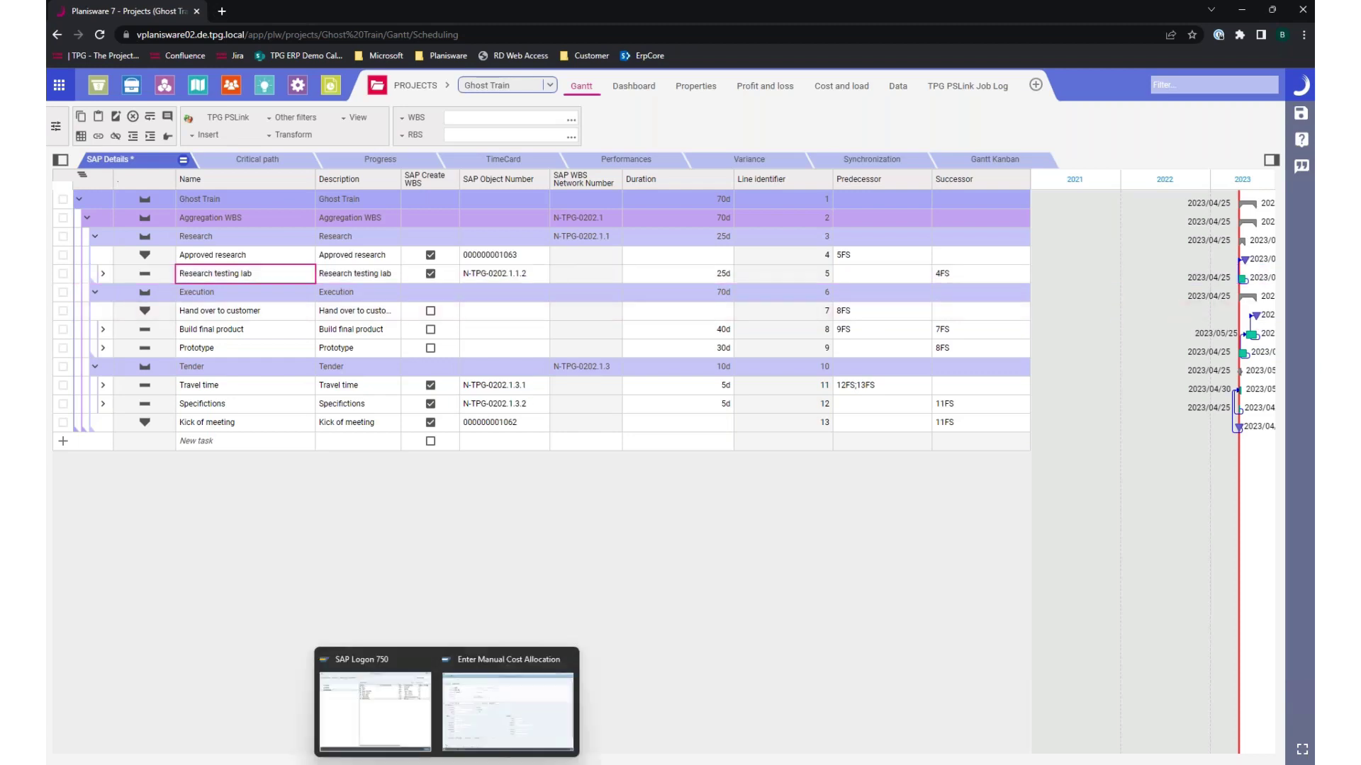
click(498, 703)
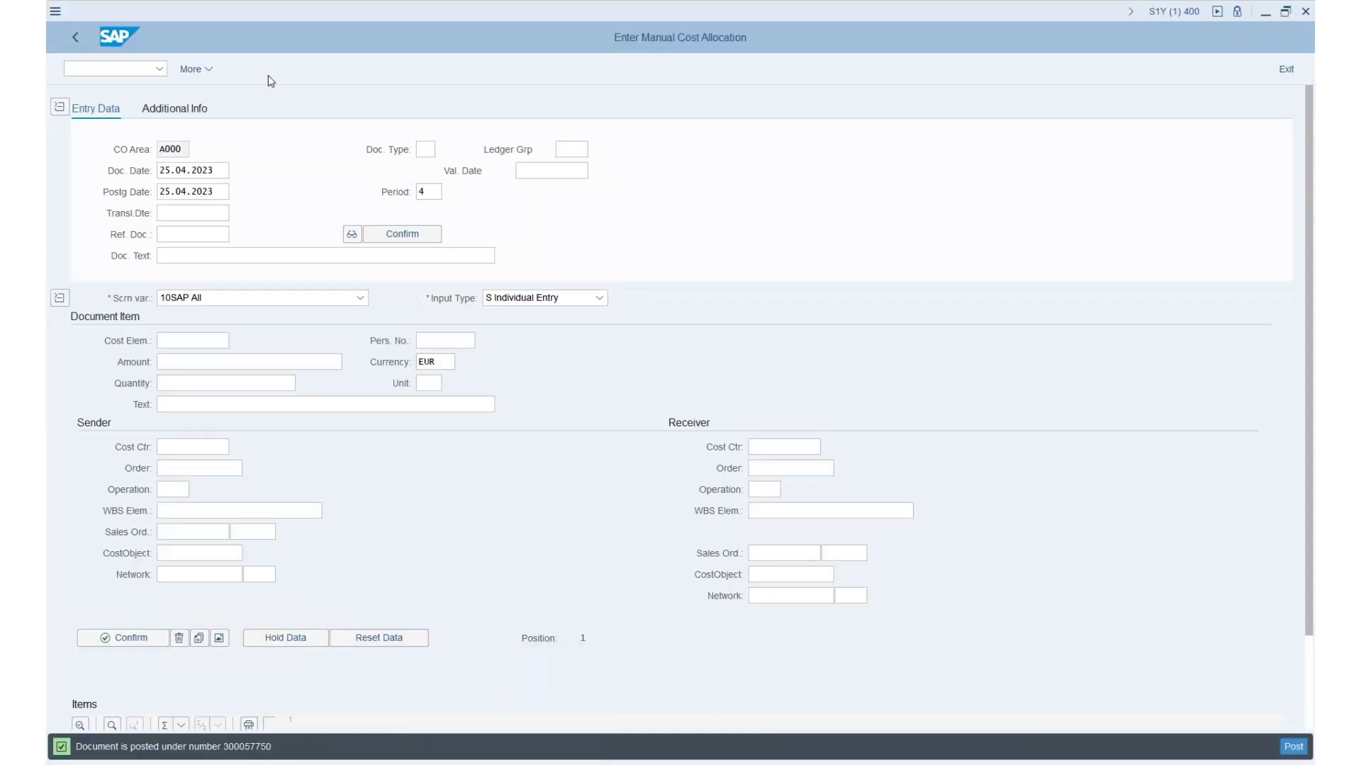
click(75, 39)
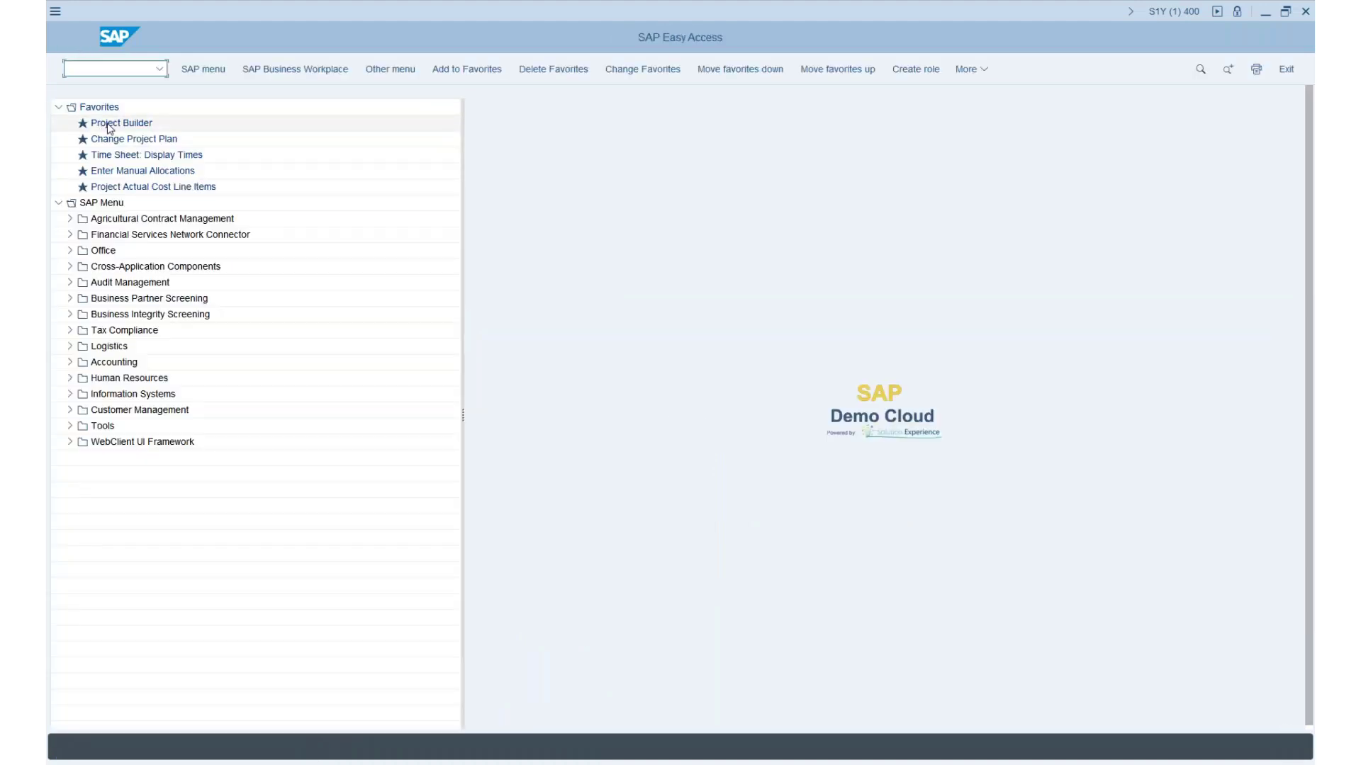
double_click(113, 123)
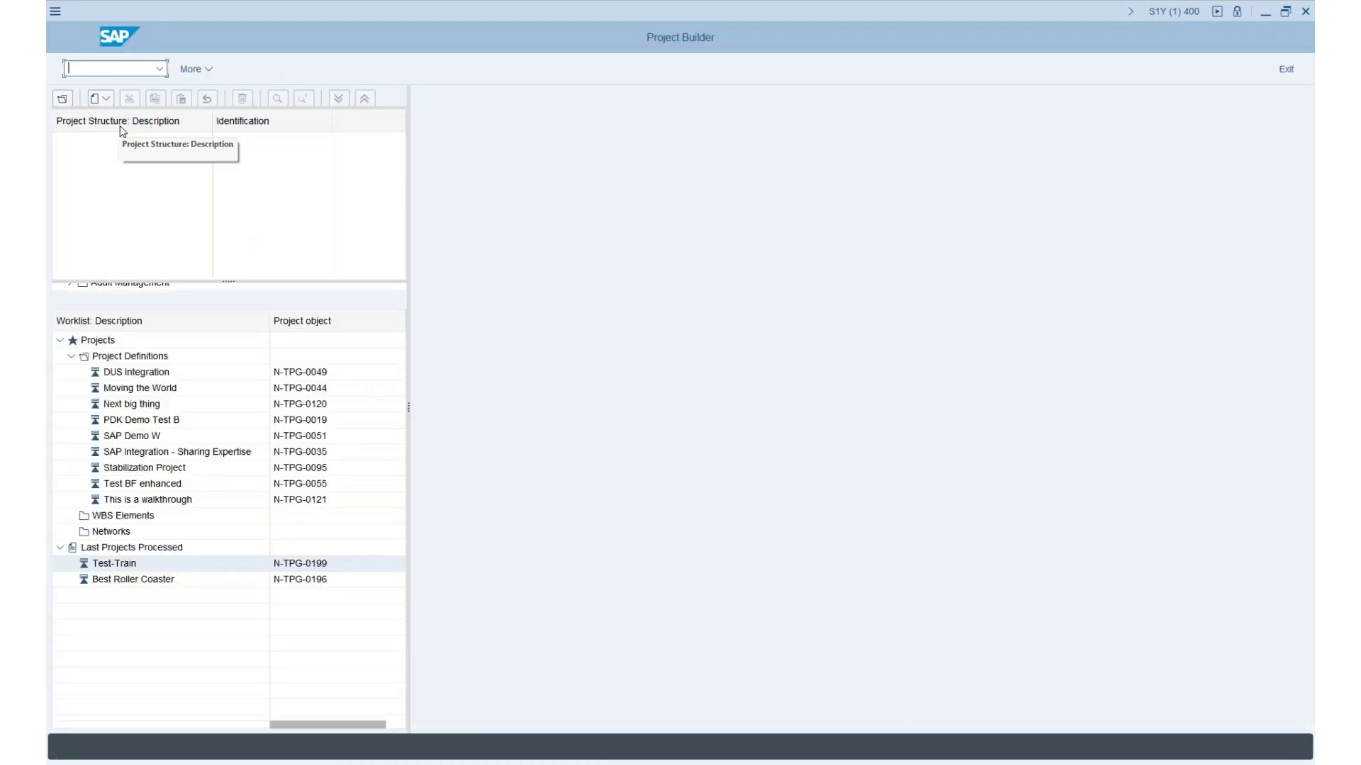
- Open project definition N-TPG-0202 (Ghost Train) and expand its complete project structure
text(N)
key(BackSpace)
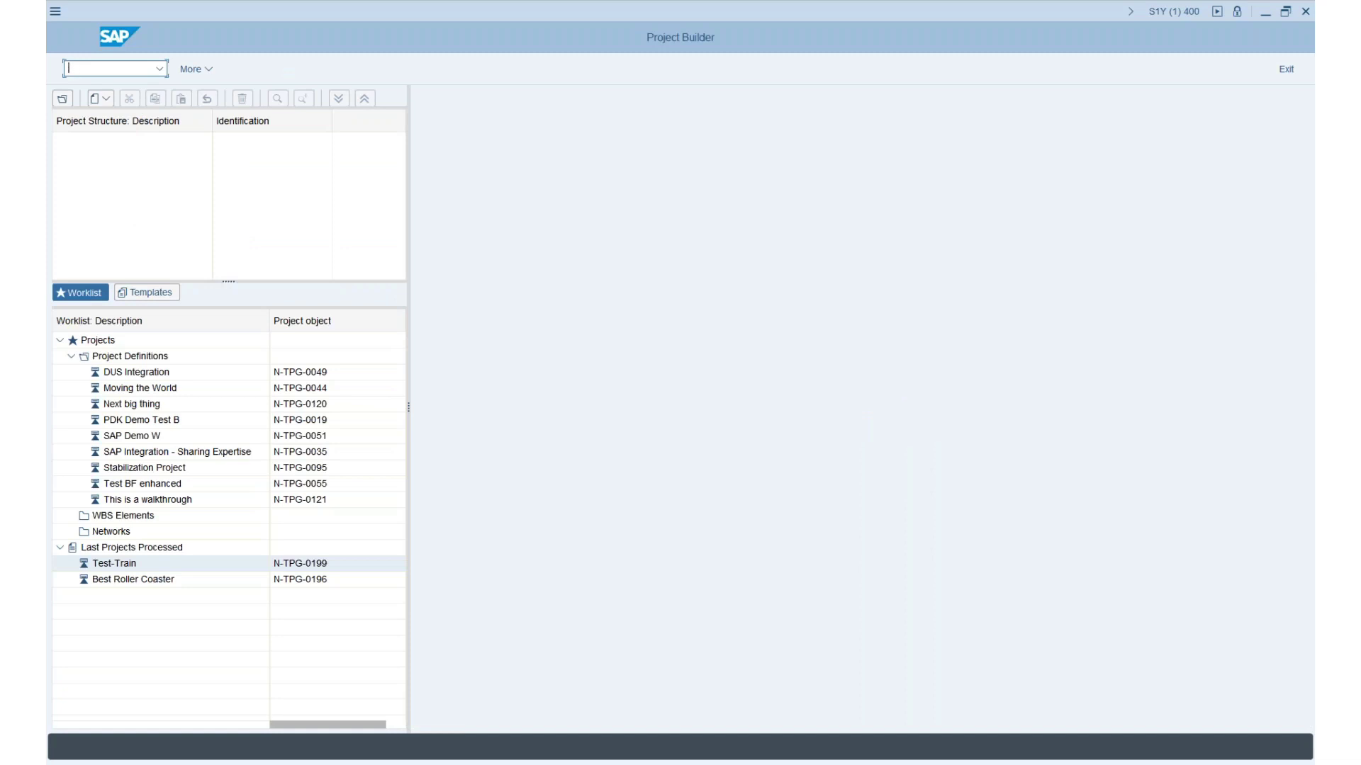
click(62, 99)
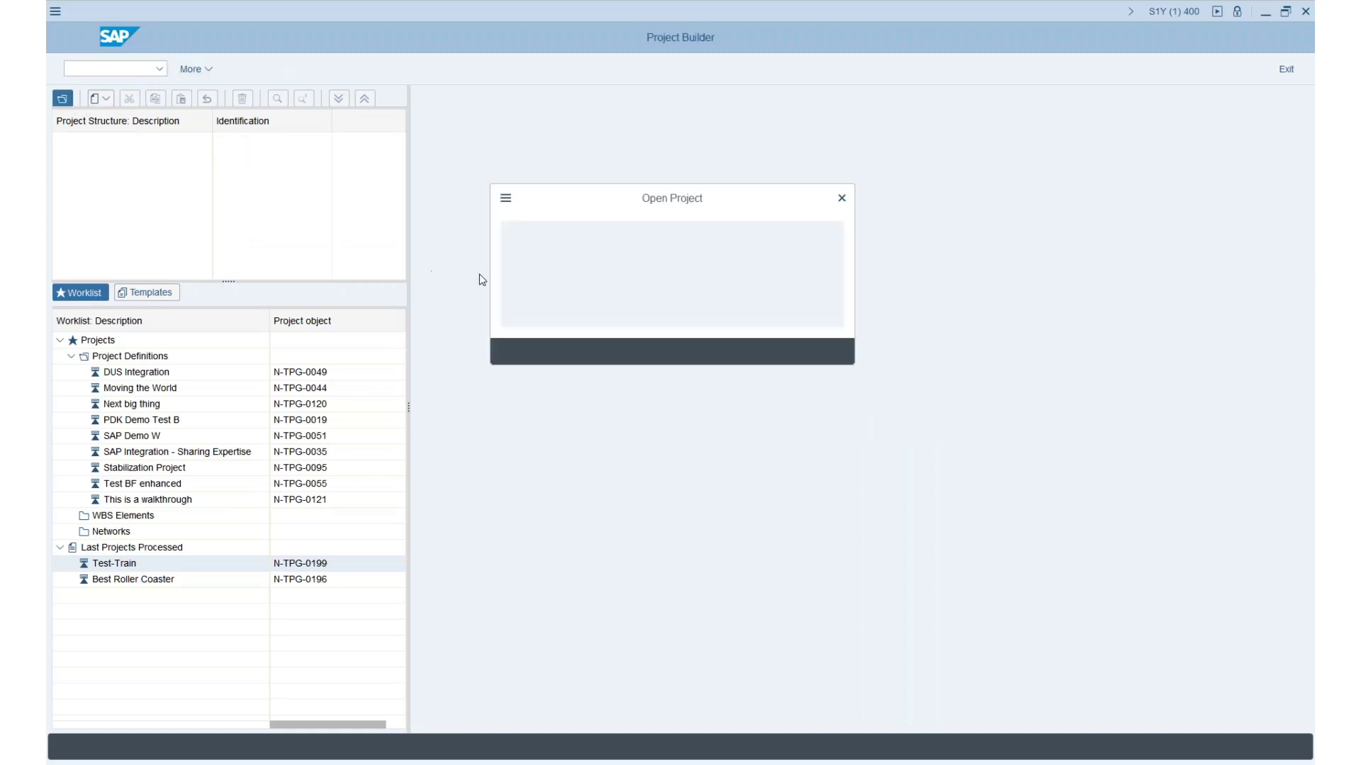
text(N)
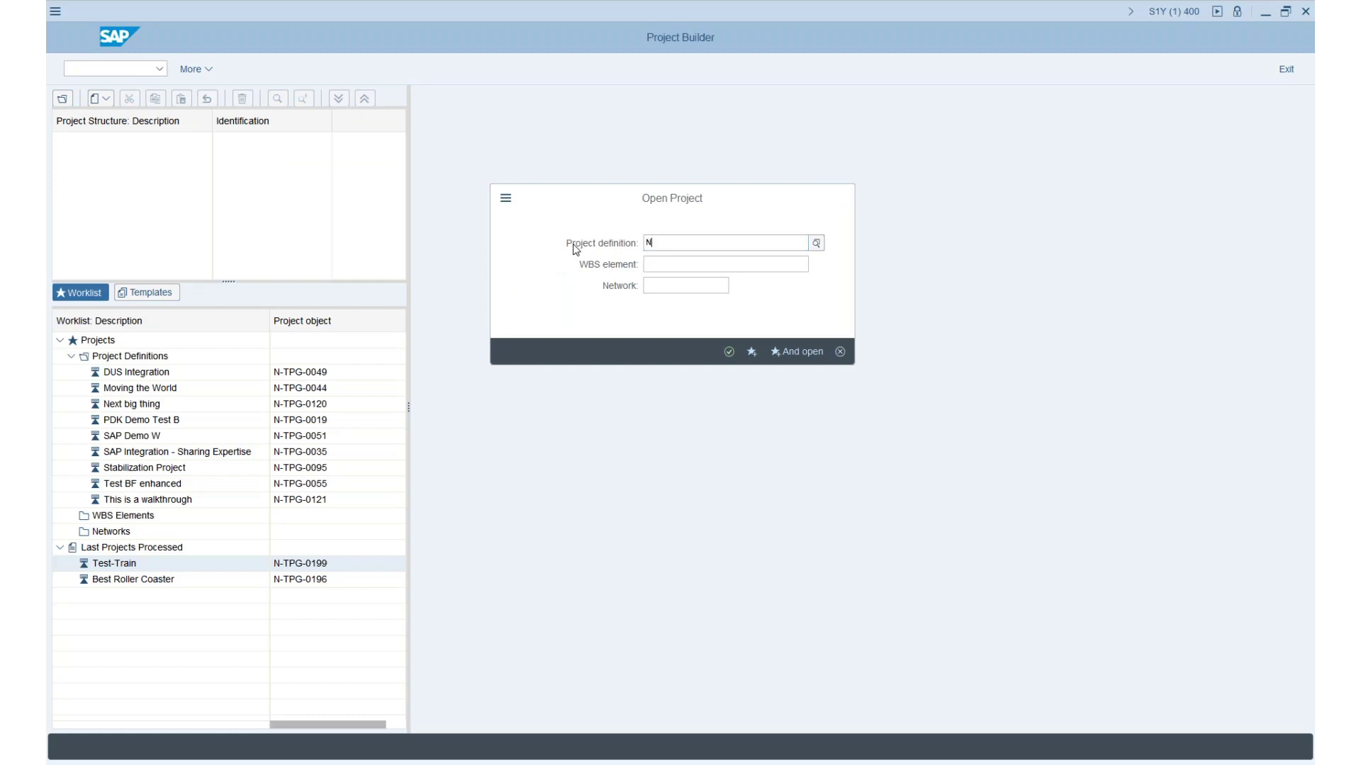
text(-TPG)
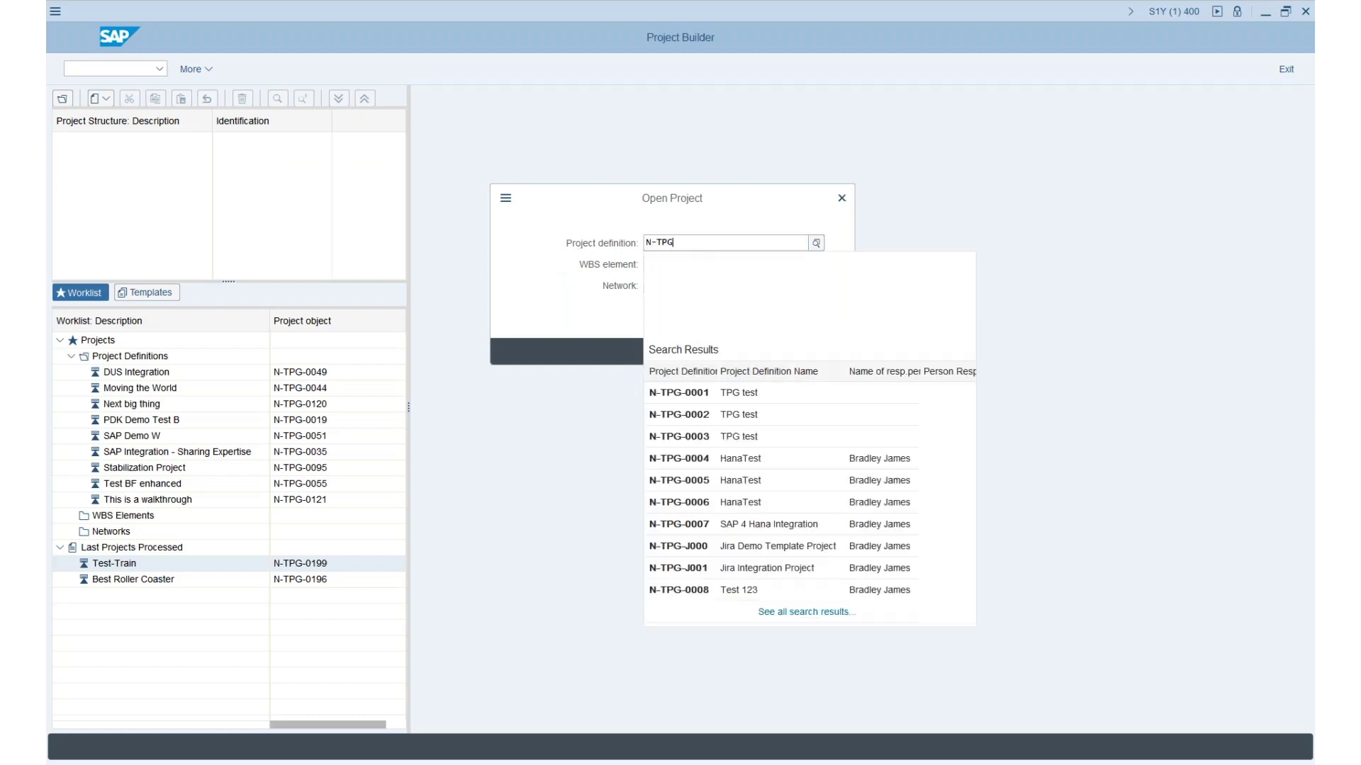
text(-0202)
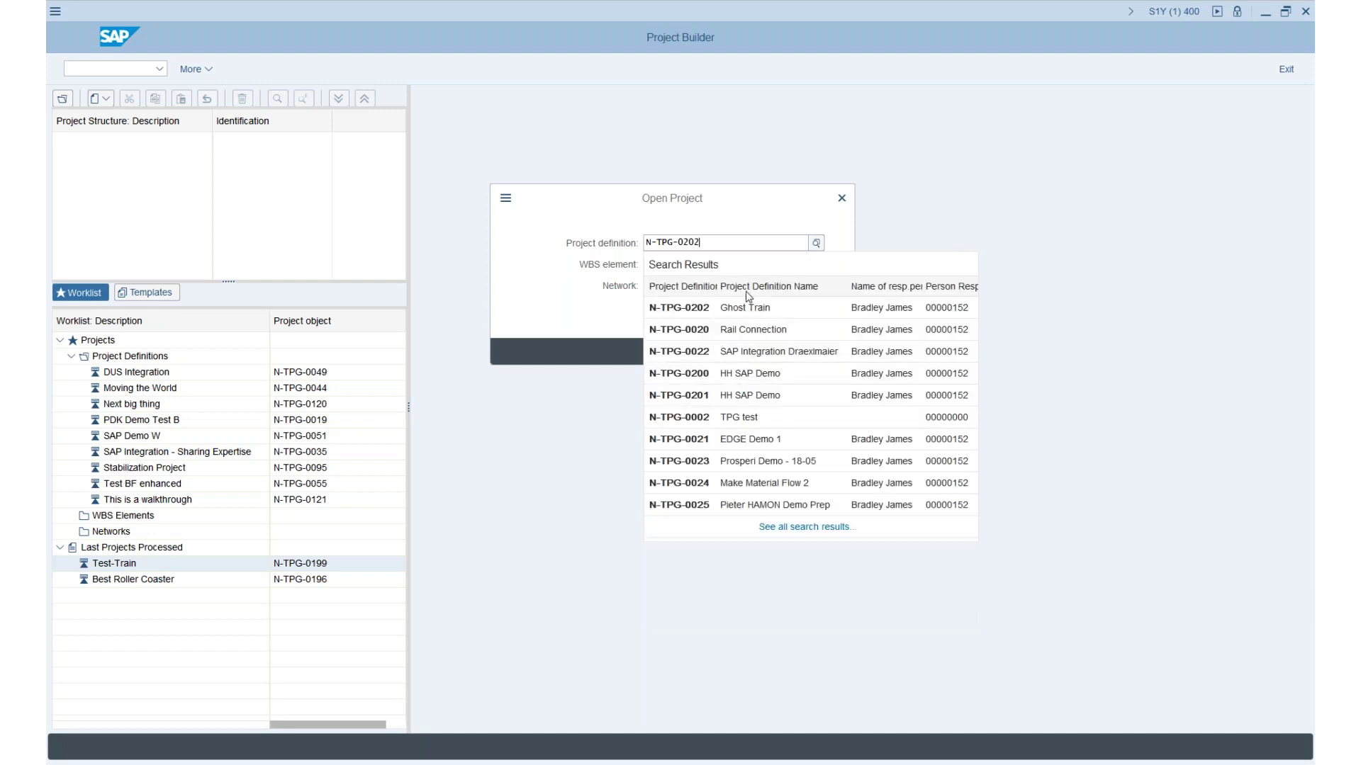
click(764, 309)
click(729, 352)
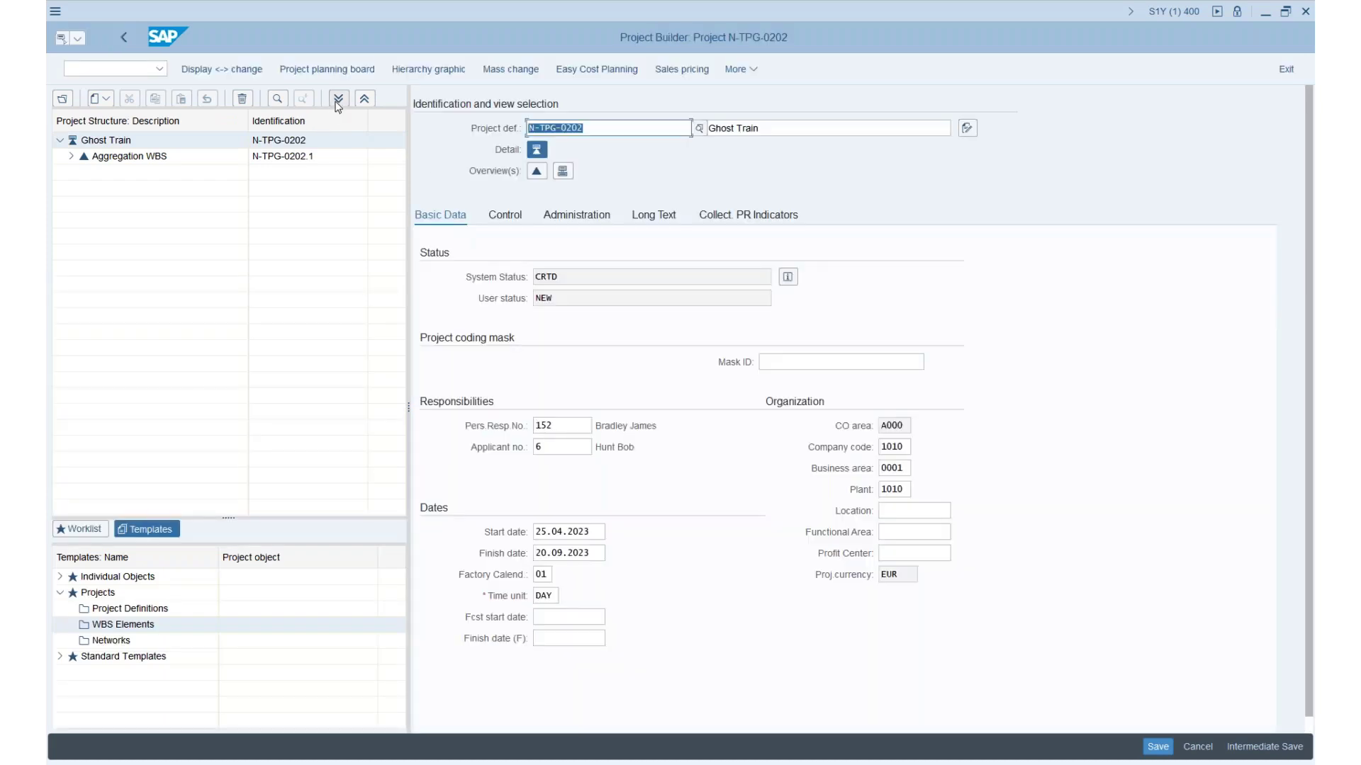
click(338, 99)
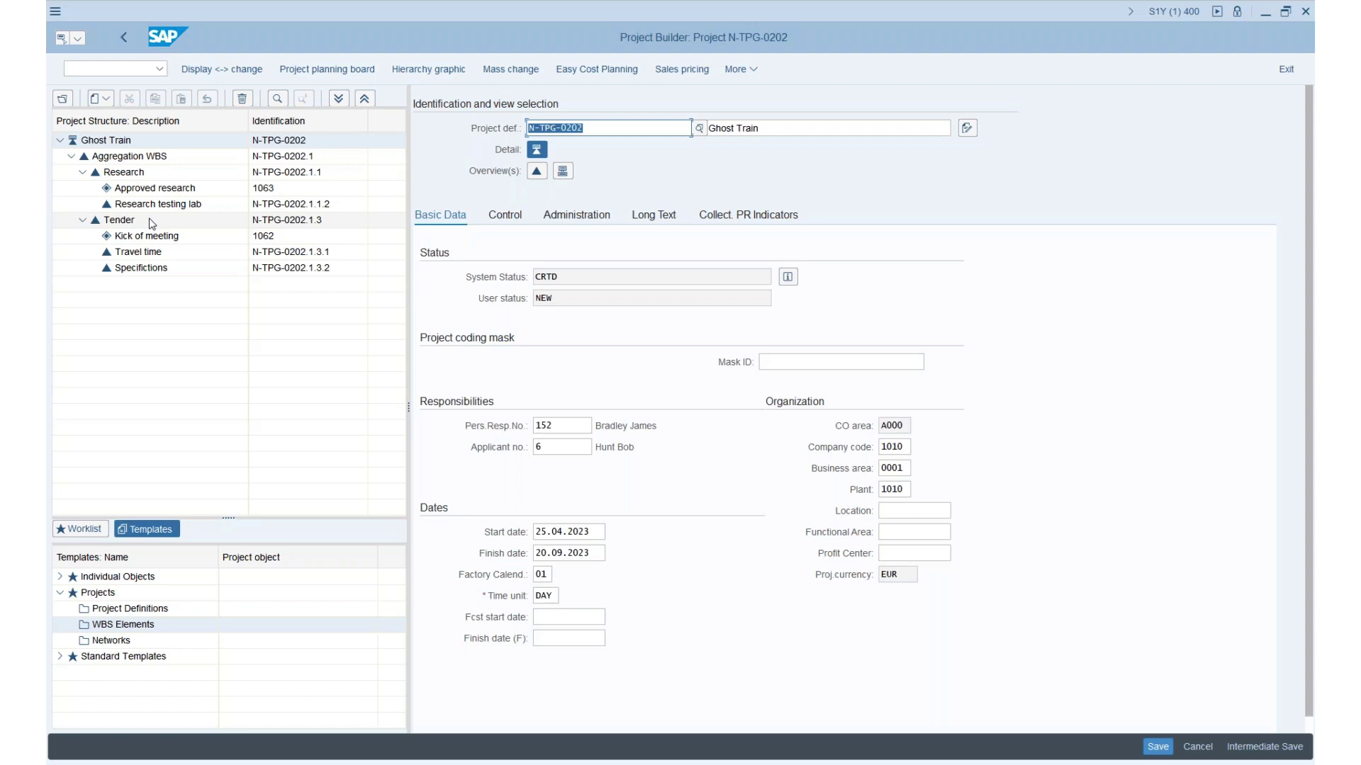
- Examine the basic data, user fields and dates of the Research testing lab WBS element
click(179, 205)
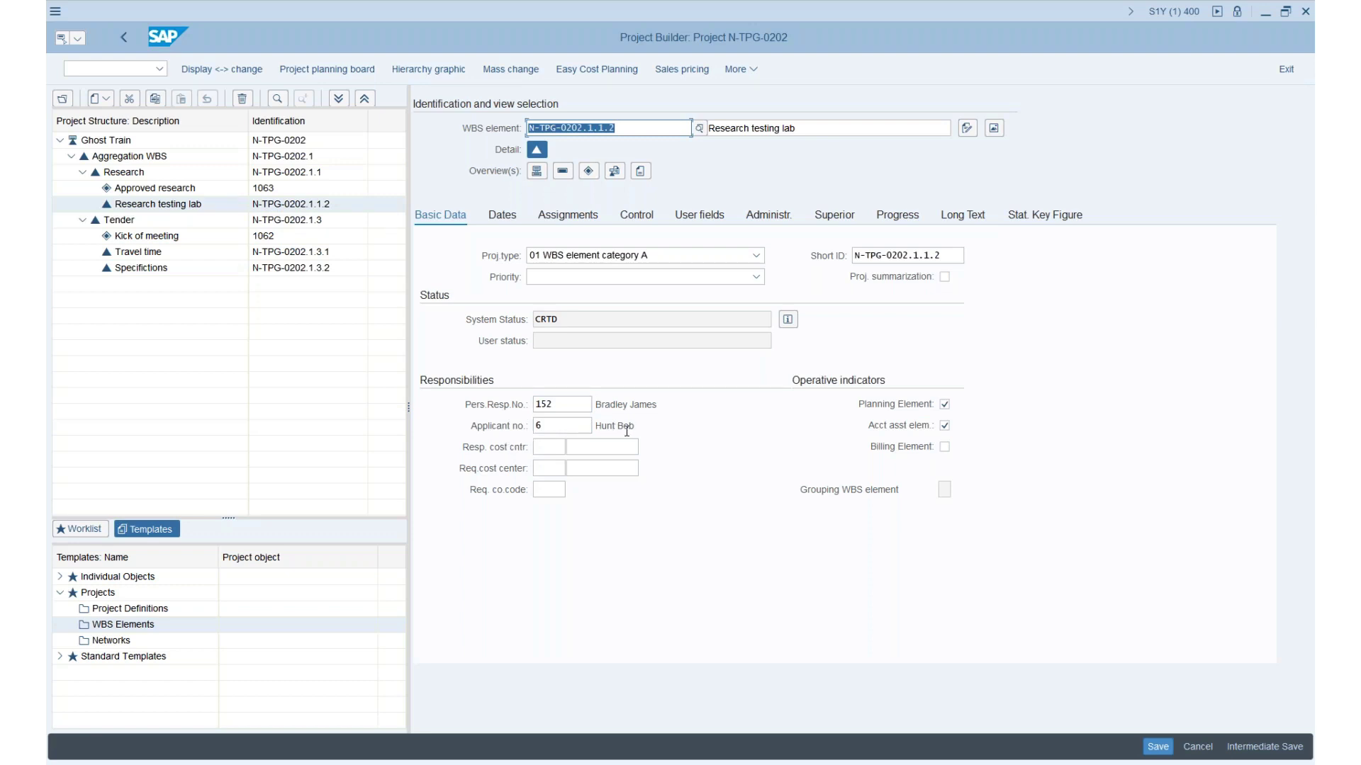
click(651, 219)
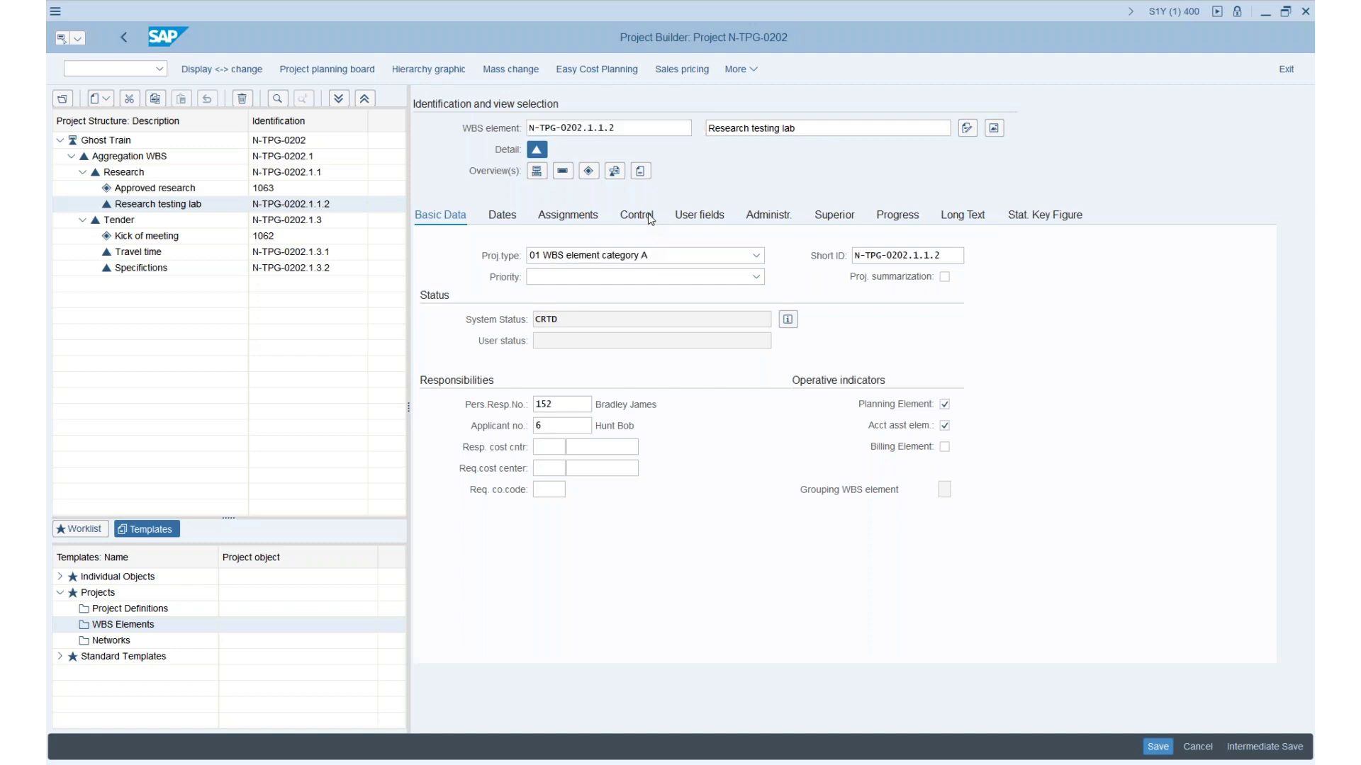
click(698, 221)
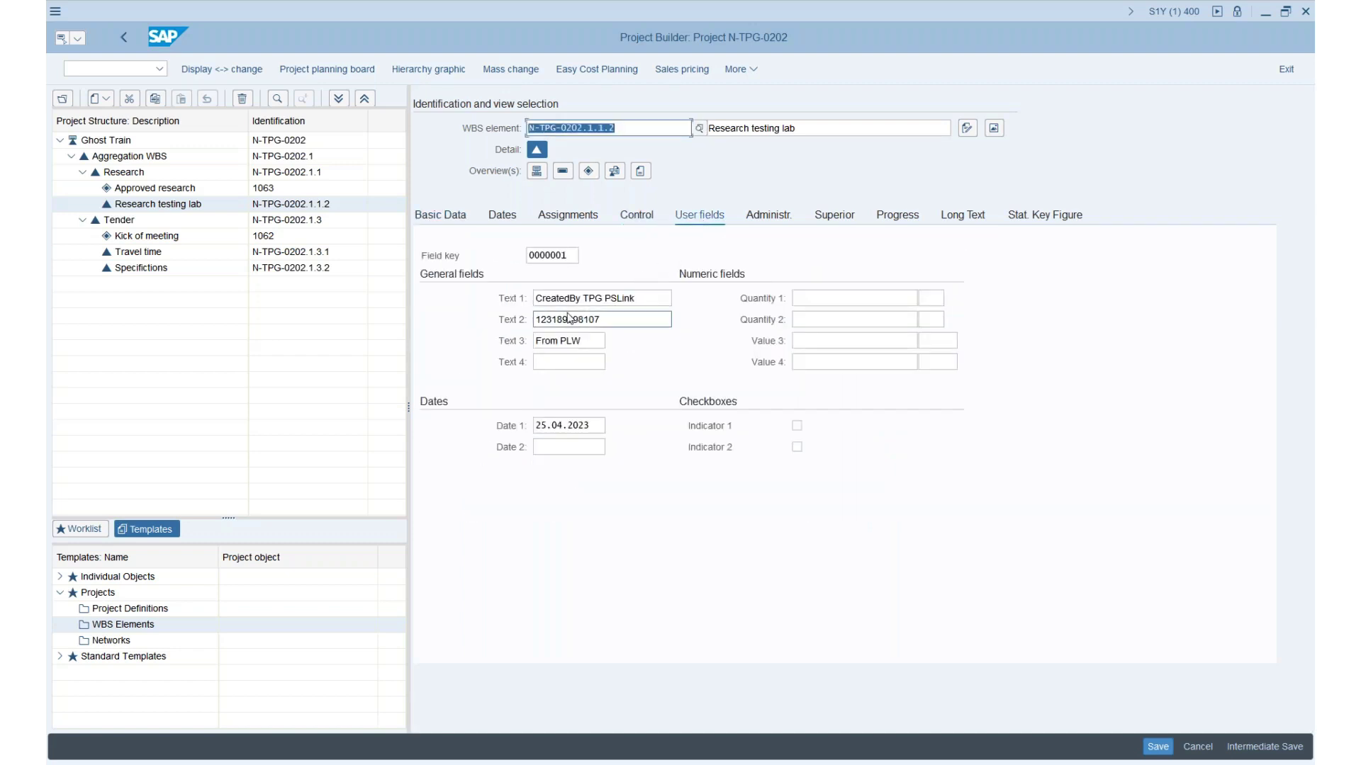
click(506, 220)
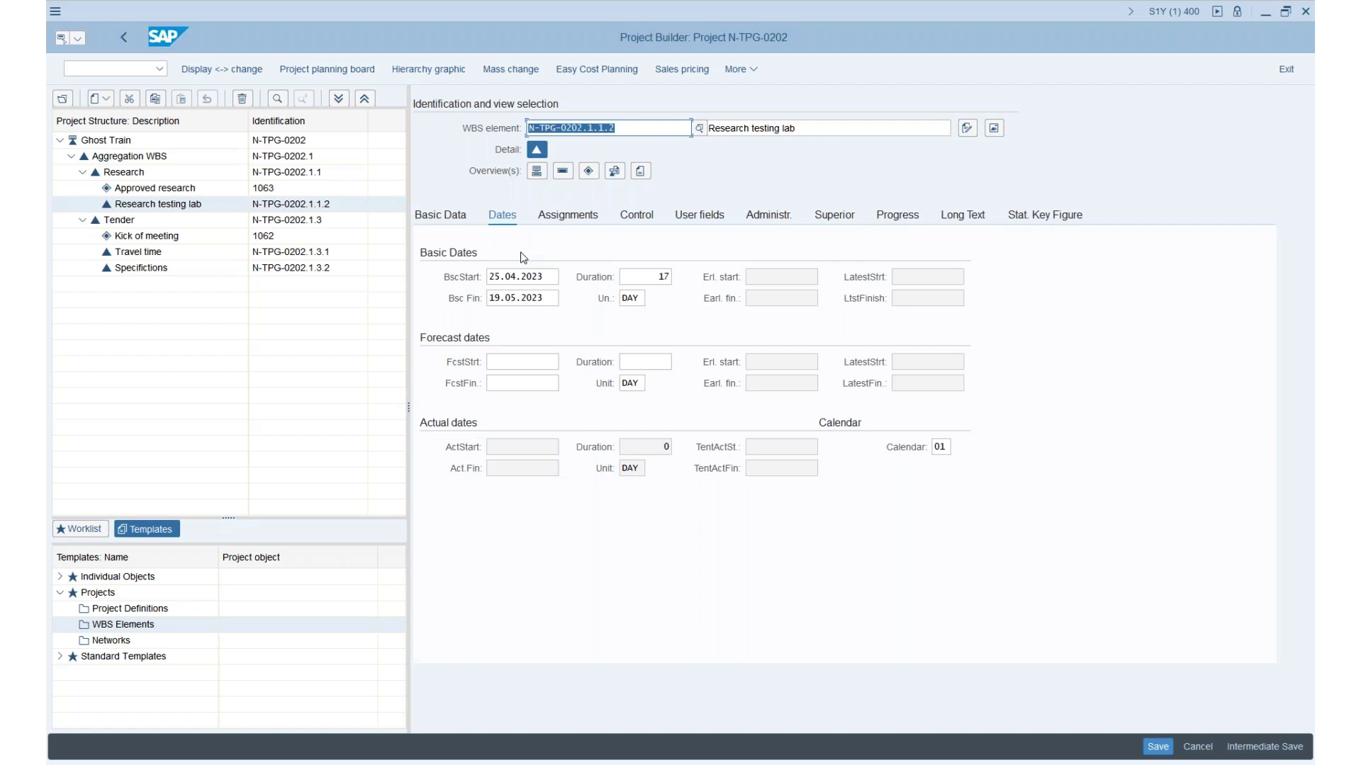
- Set the status of the Ghost Train project definition to Release
click(340, 145)
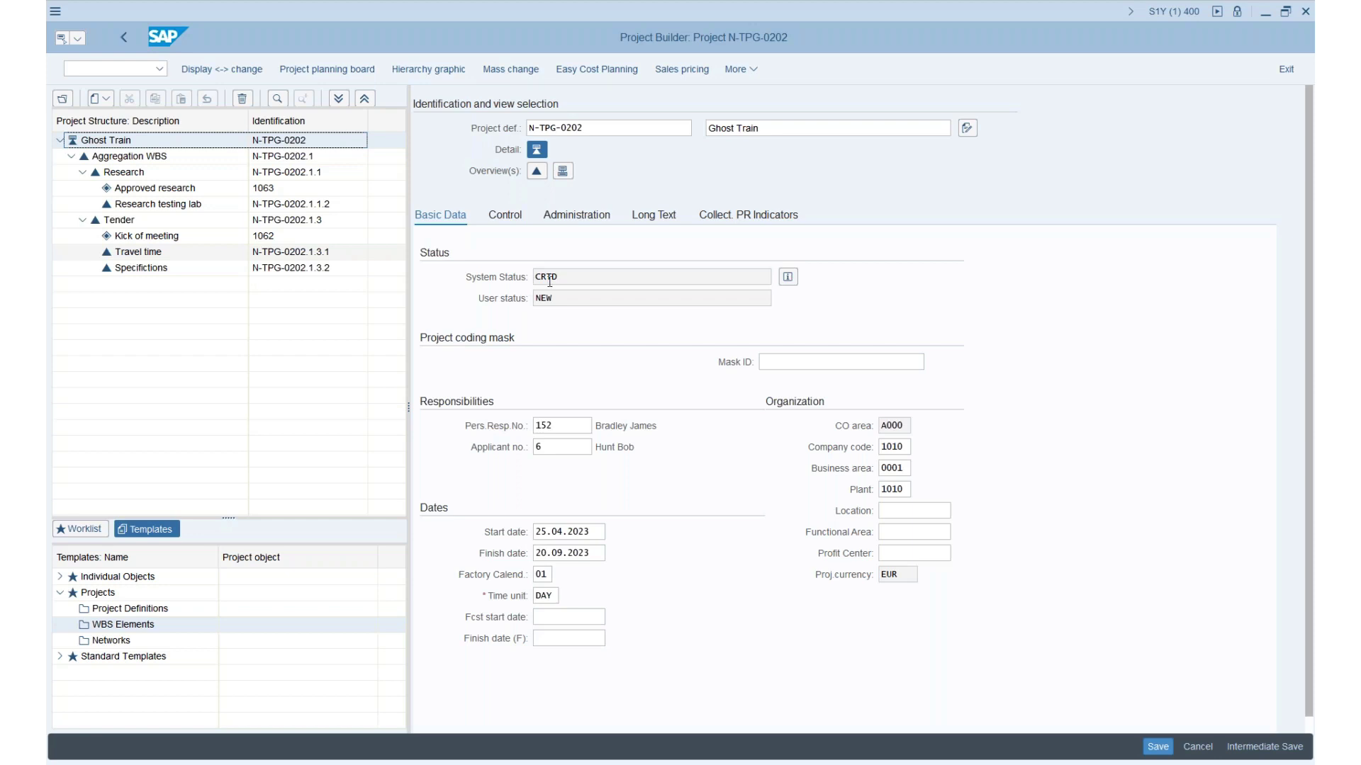
click(753, 71)
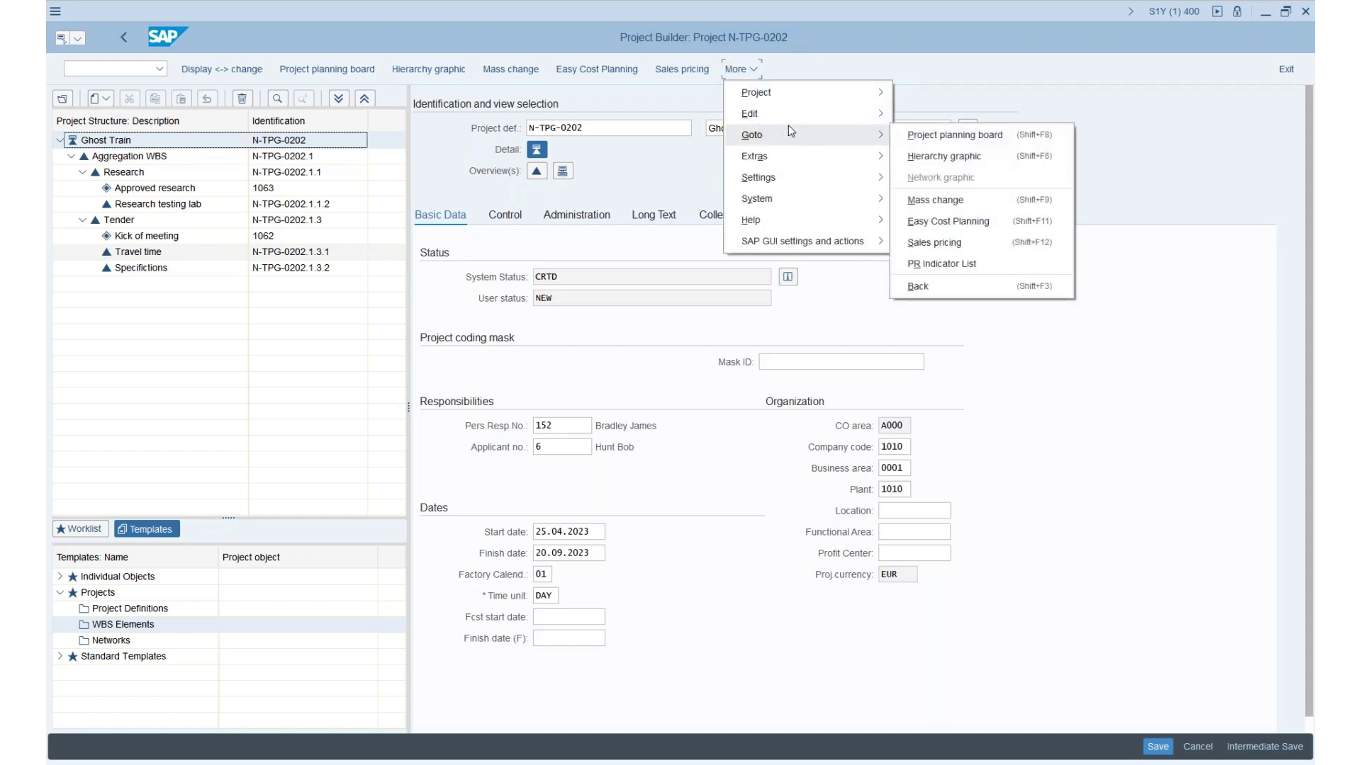
mouse_move(808, 117)
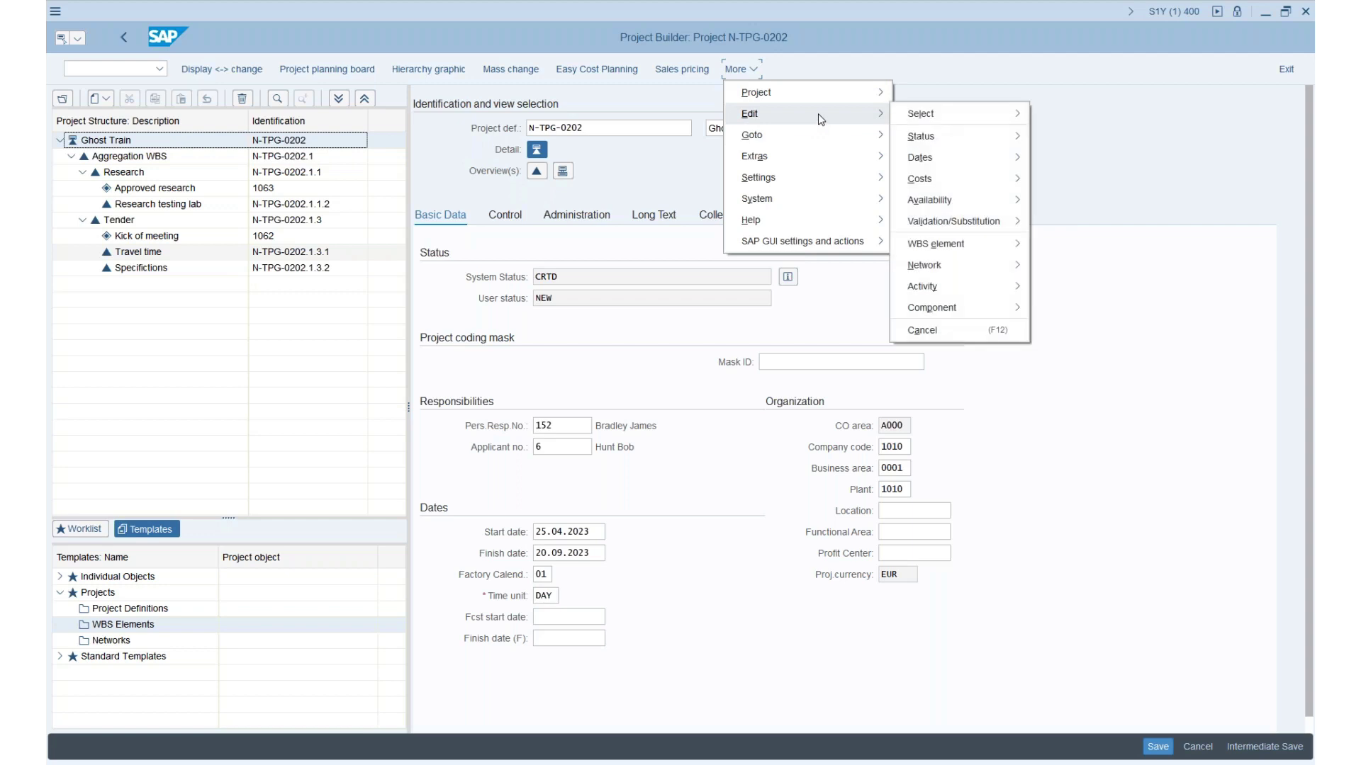
mouse_move(935, 139)
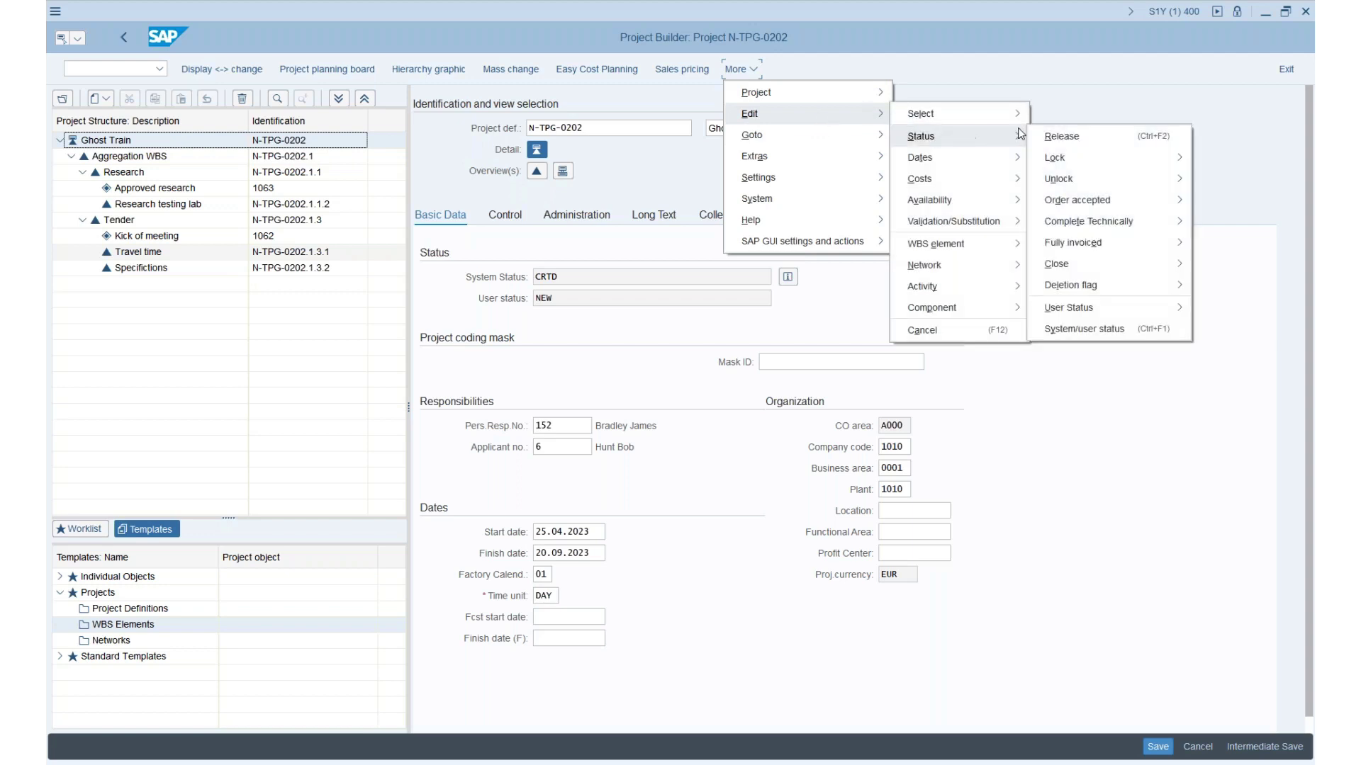
click(1097, 144)
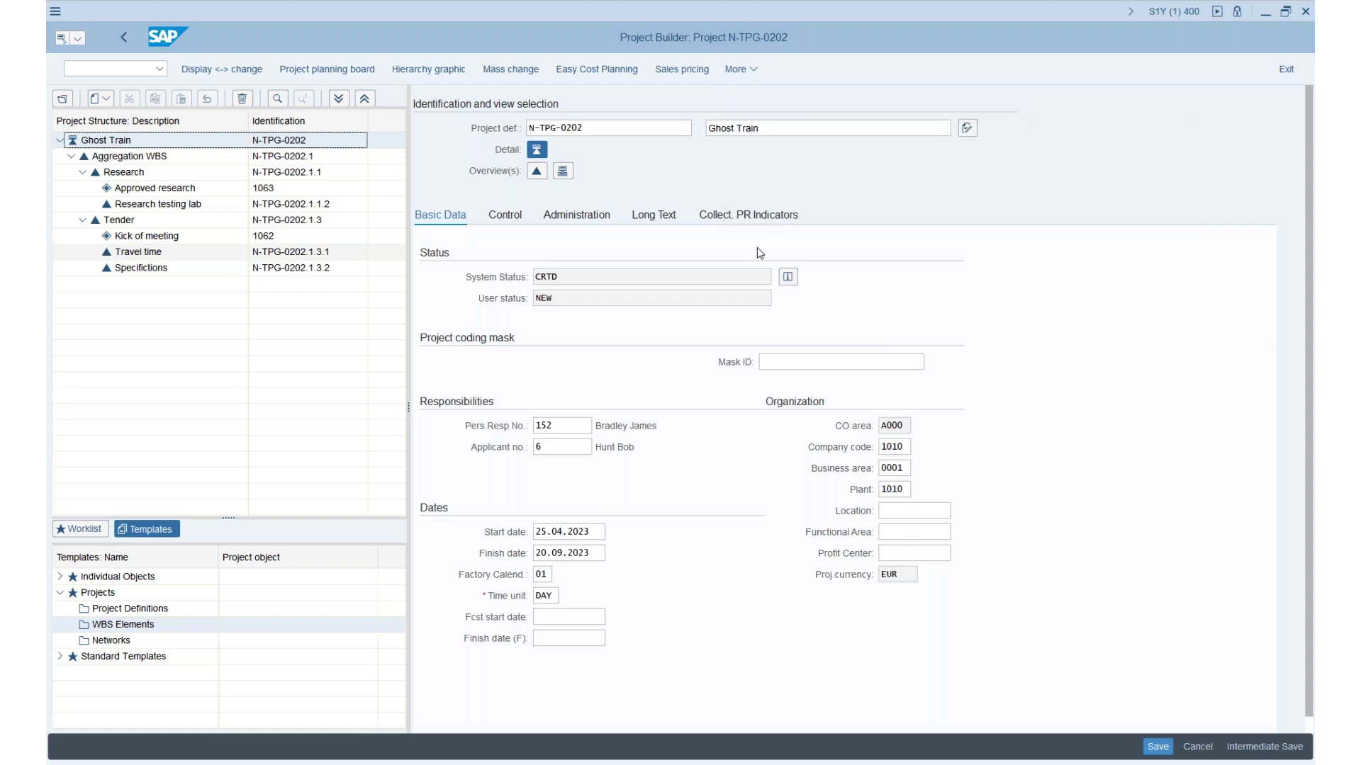
- Change the Research testing lab WBS element's description to "Research testing lab Floor 2" and do an intermediate save
click(162, 206)
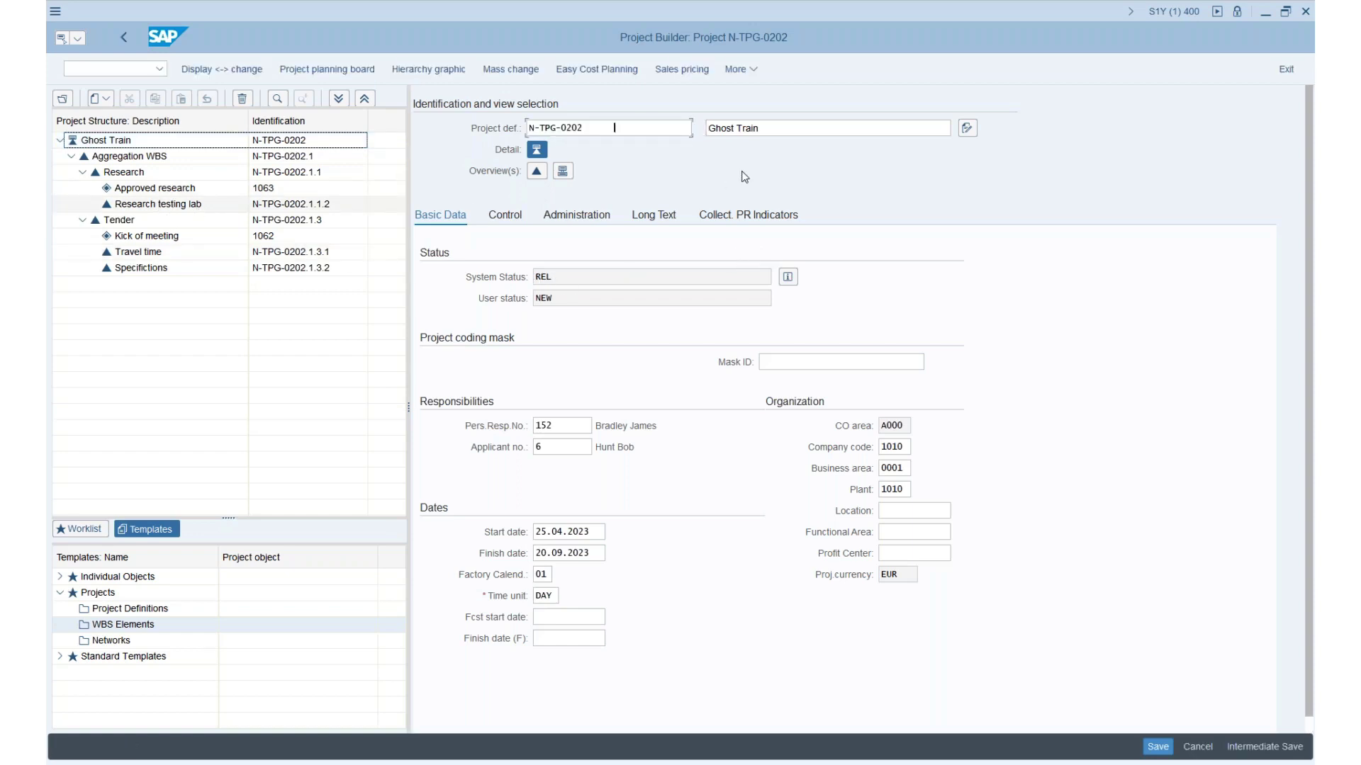
click(845, 128)
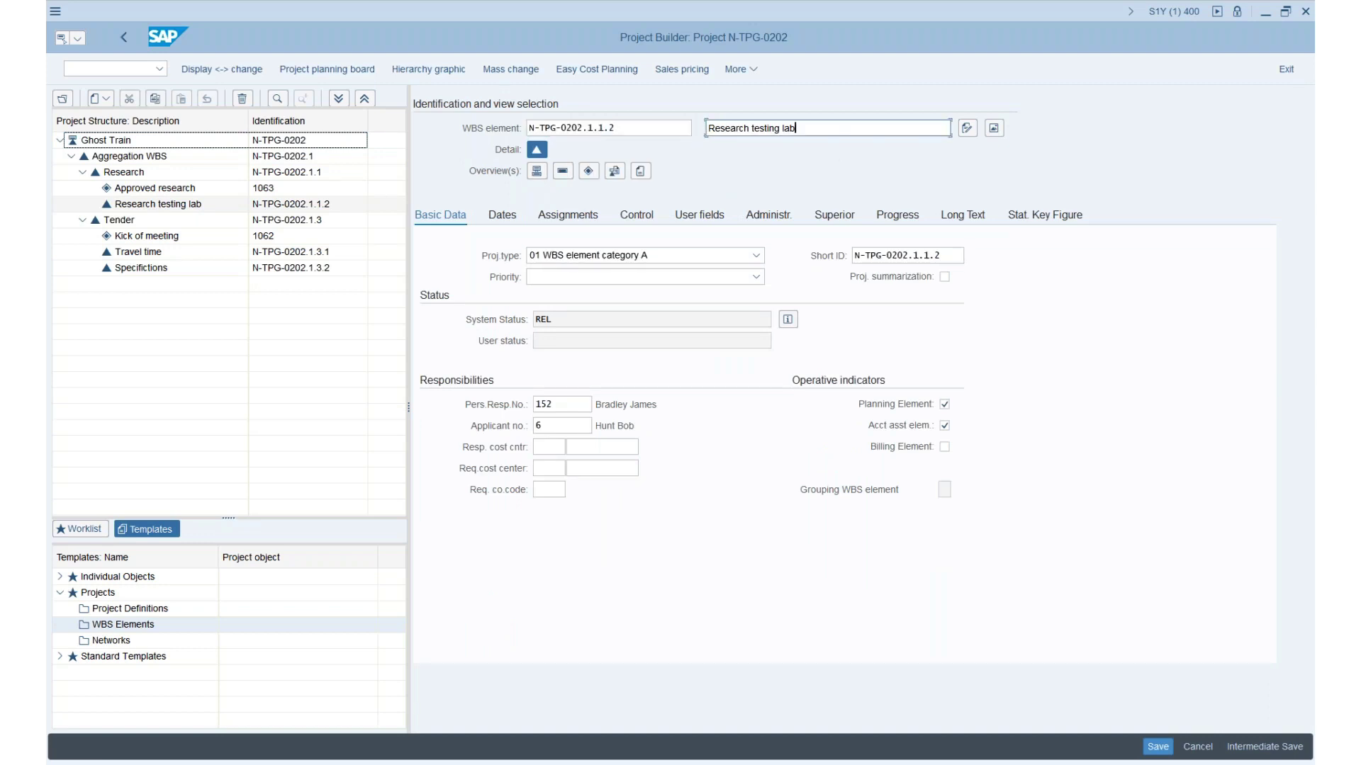
text(fl)
key(Down)
key(Return)
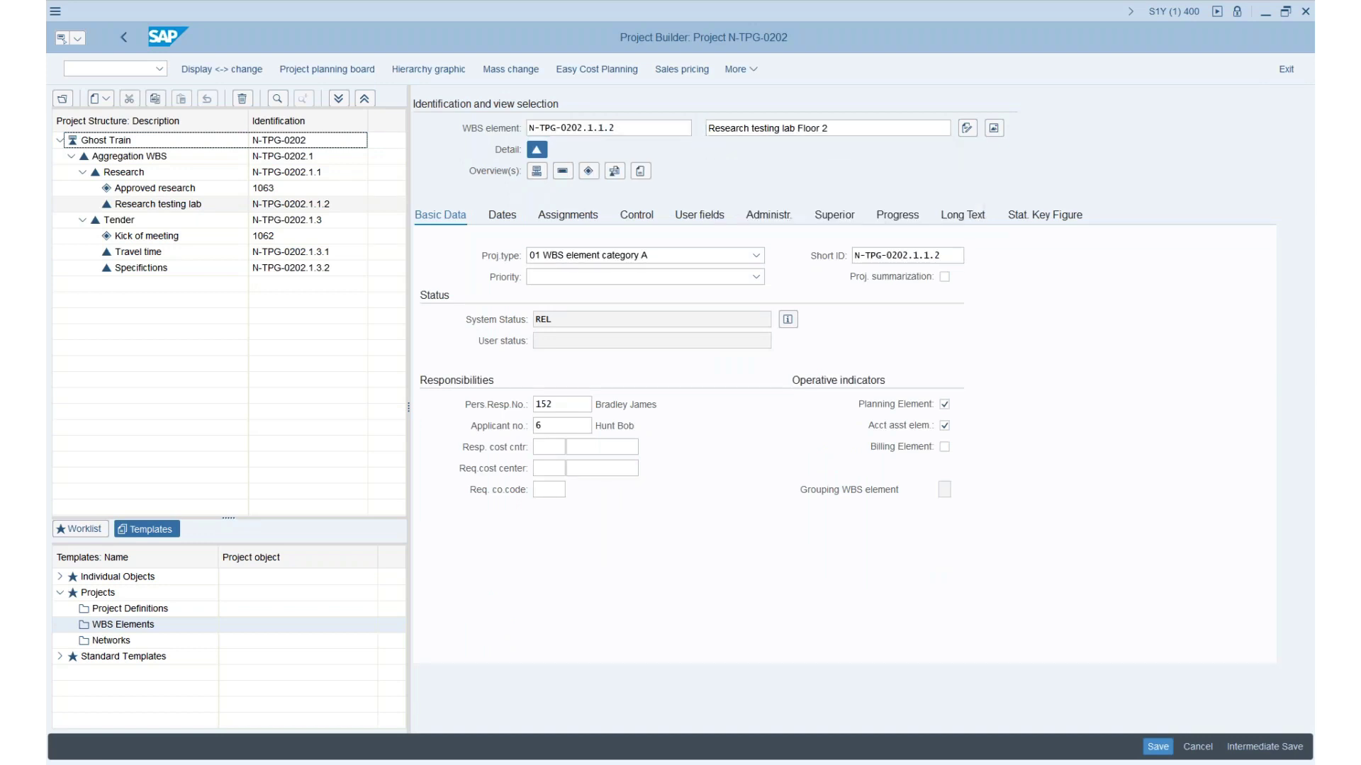
click(1277, 750)
- Create a milestone under the Tender WBS element with the description "Approval Traveltime"
click(131, 225)
right_click(139, 222)
key(Escape)
right_click(146, 222)
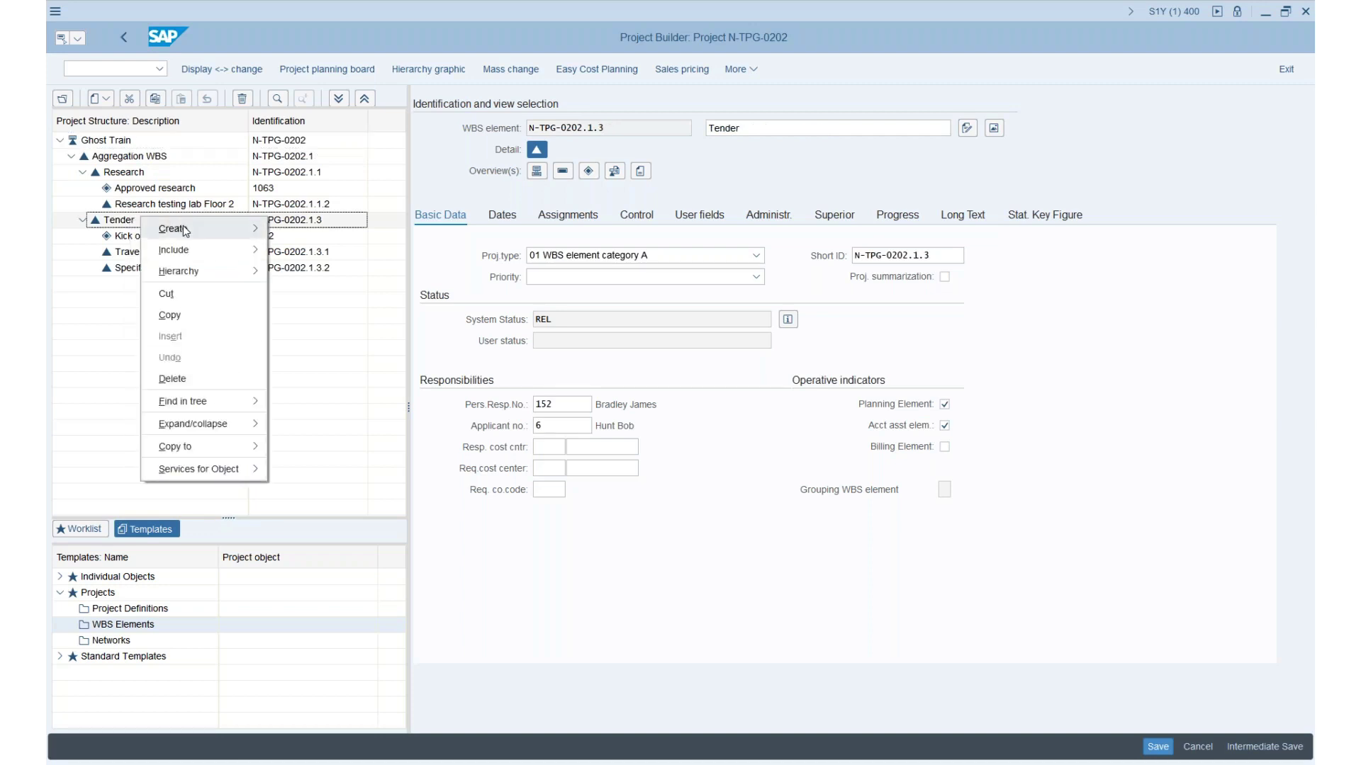
mouse_move(173, 228)
click(294, 484)
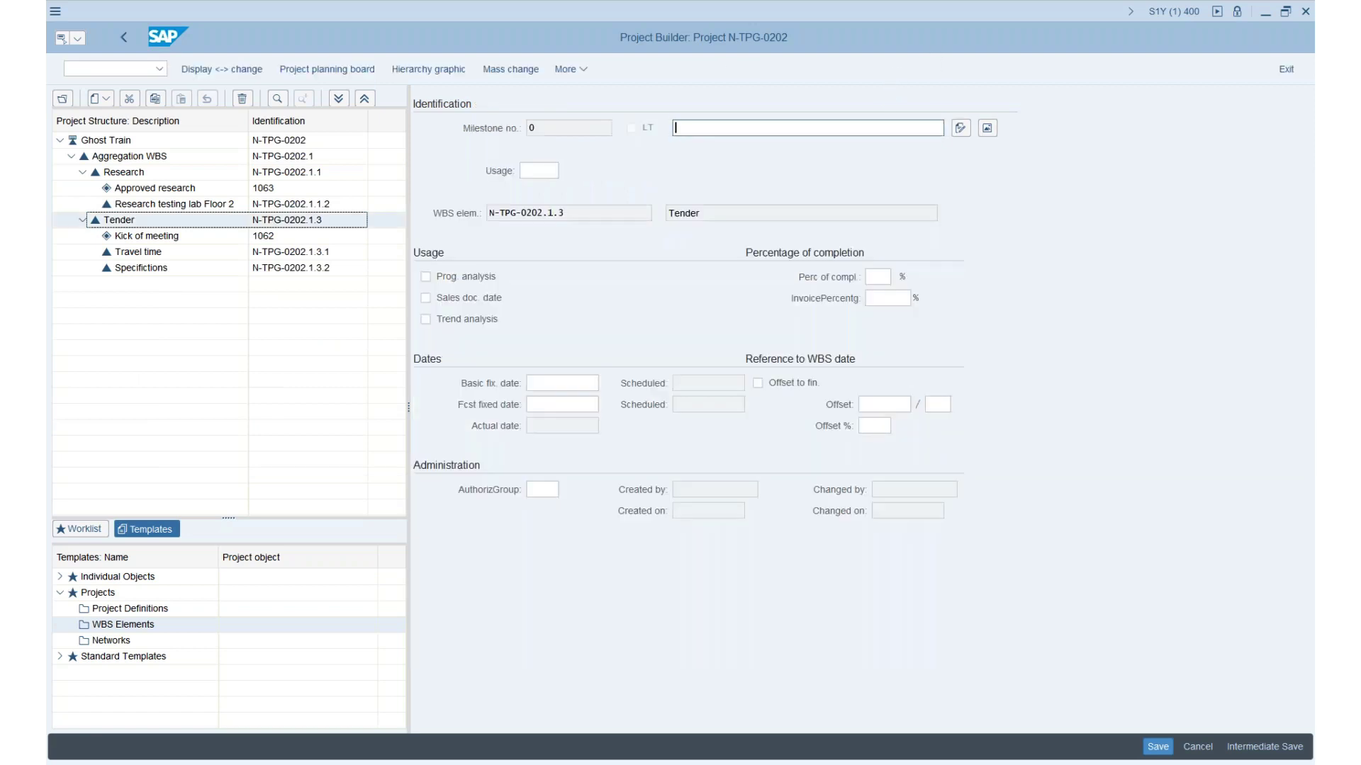
text(App)
key(Down)
key(Return)
- Set the new milestone's usage to TPG01 and basic fixed date to 26.04.2023, and do an intermediate save
click(535, 172)
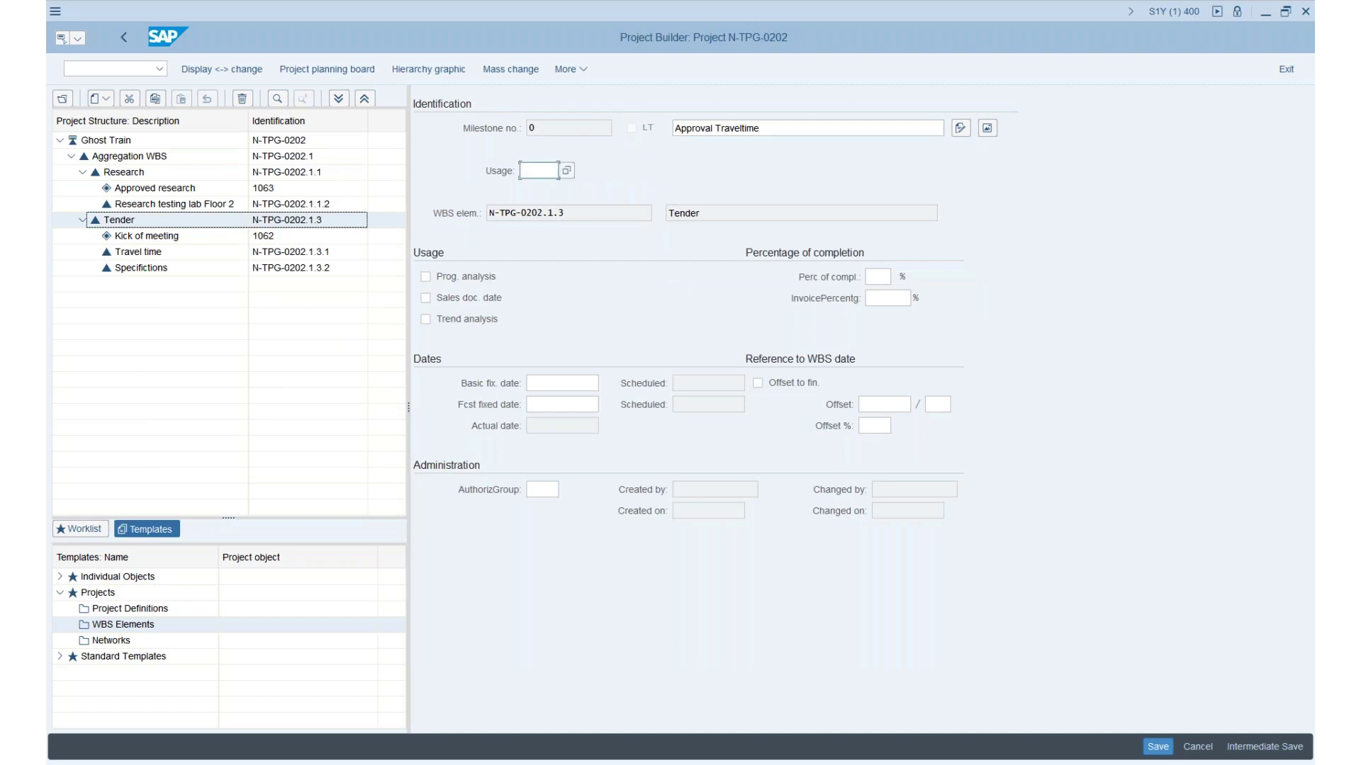
text(TPG01)
key(Tab)
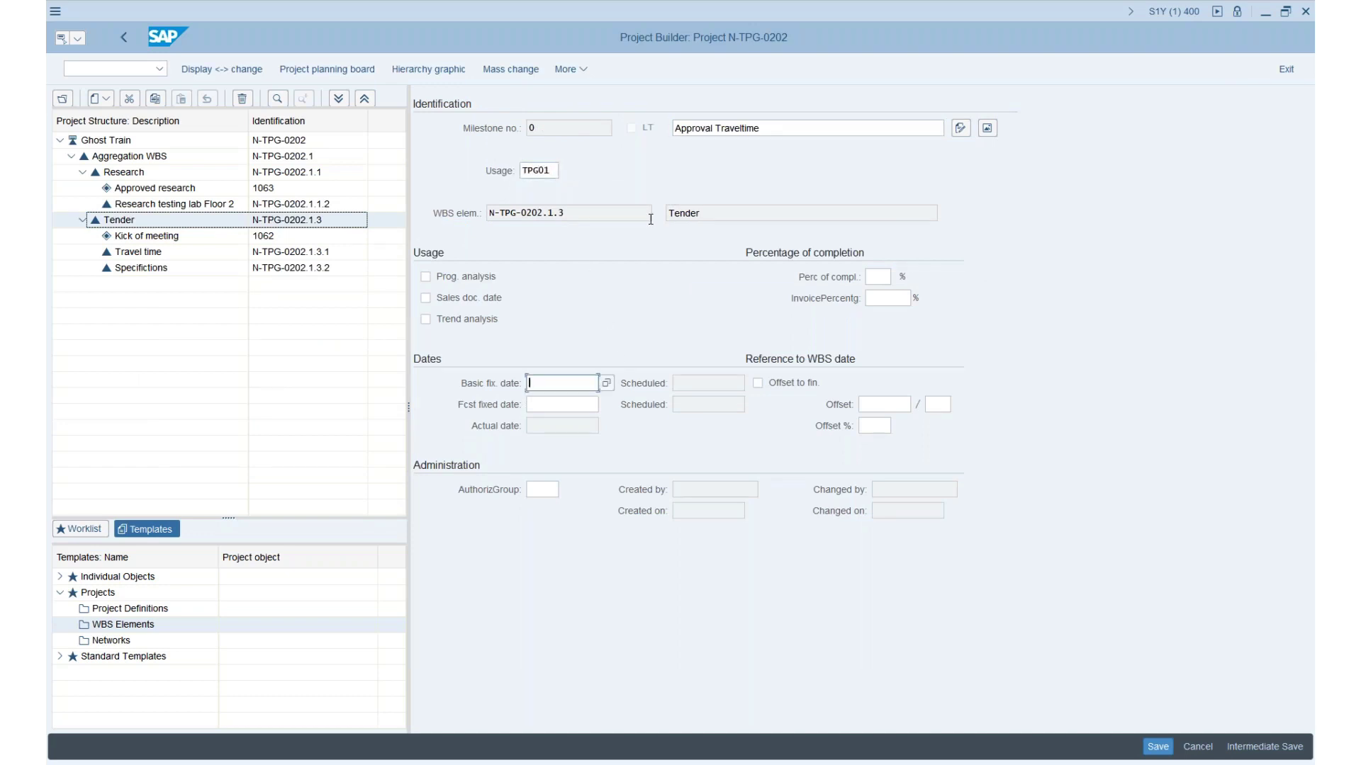
text(2)
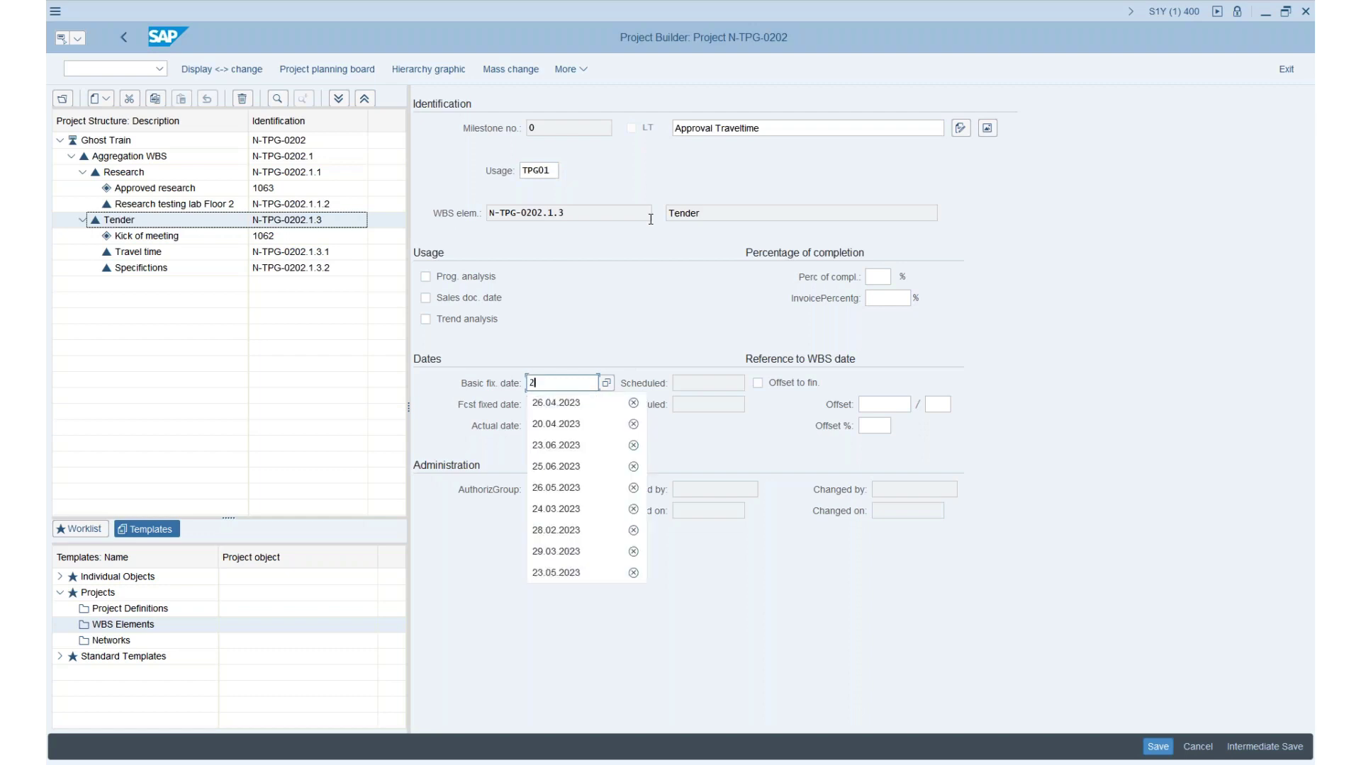
text(6.04.2023)
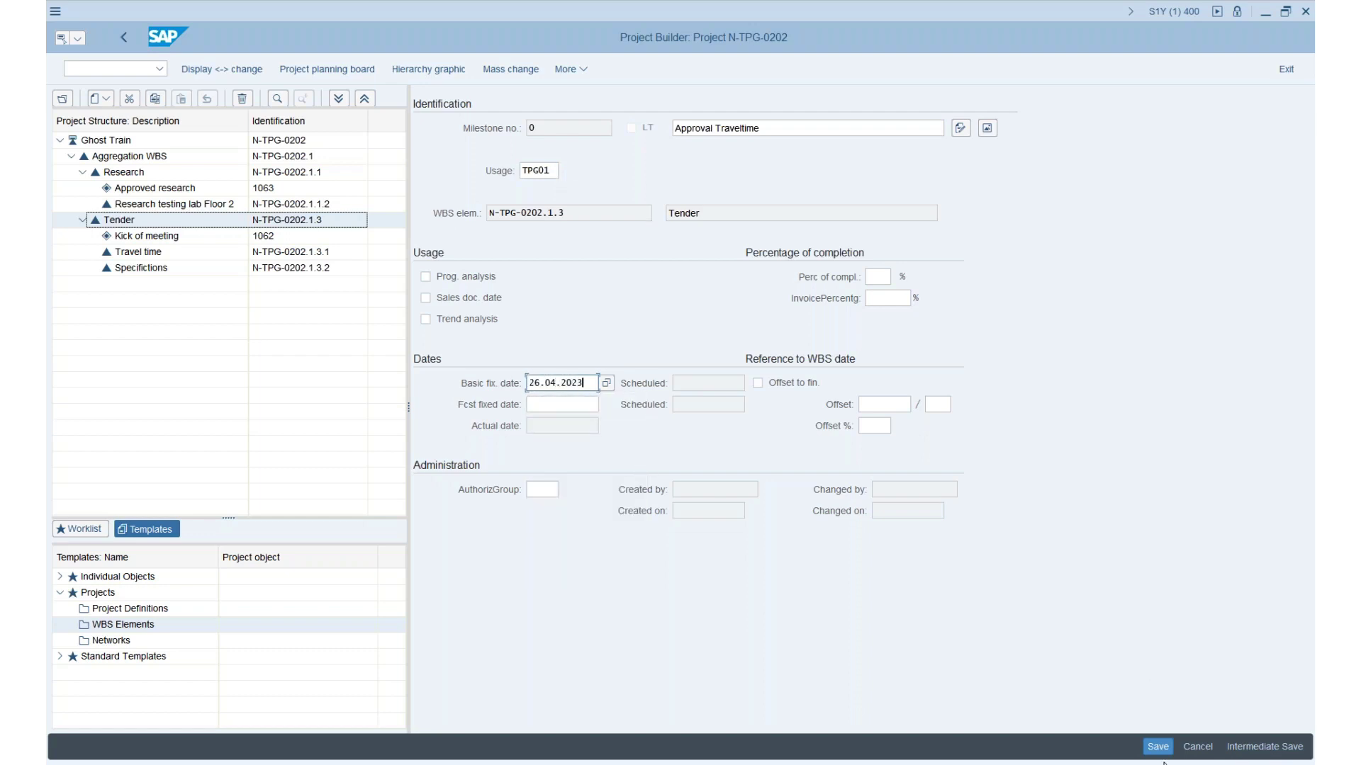
click(1249, 748)
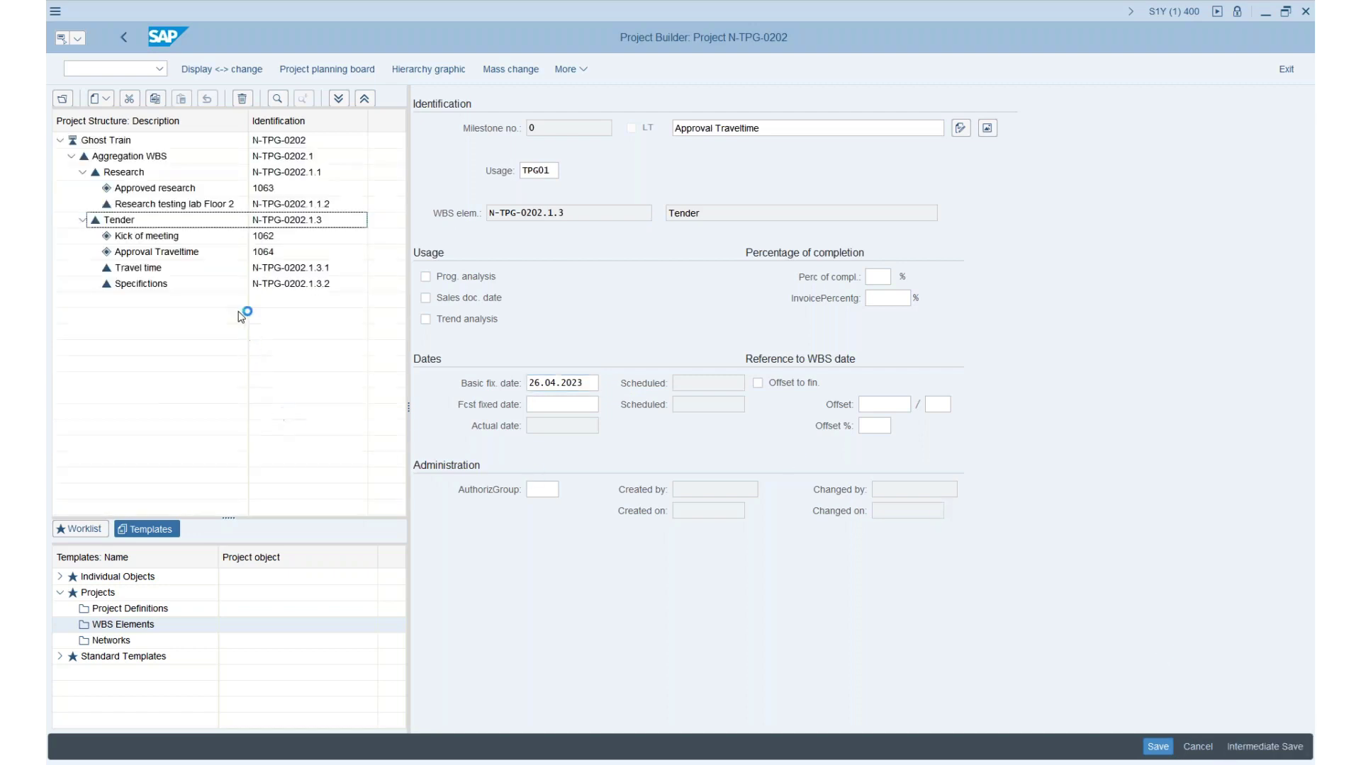
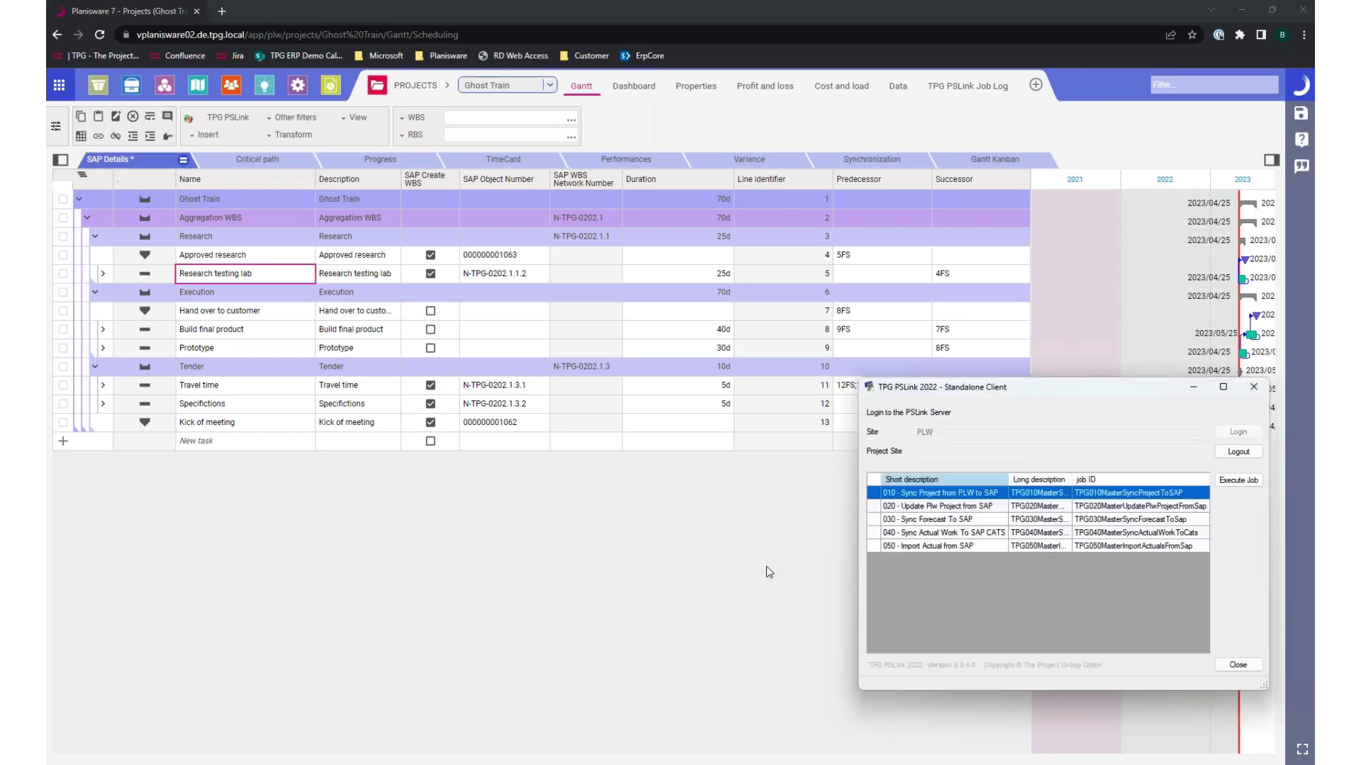
- Run the "020 - Update Plw Project from SAP" job in TPG PSLink for the Ghost Train project
click(966, 508)
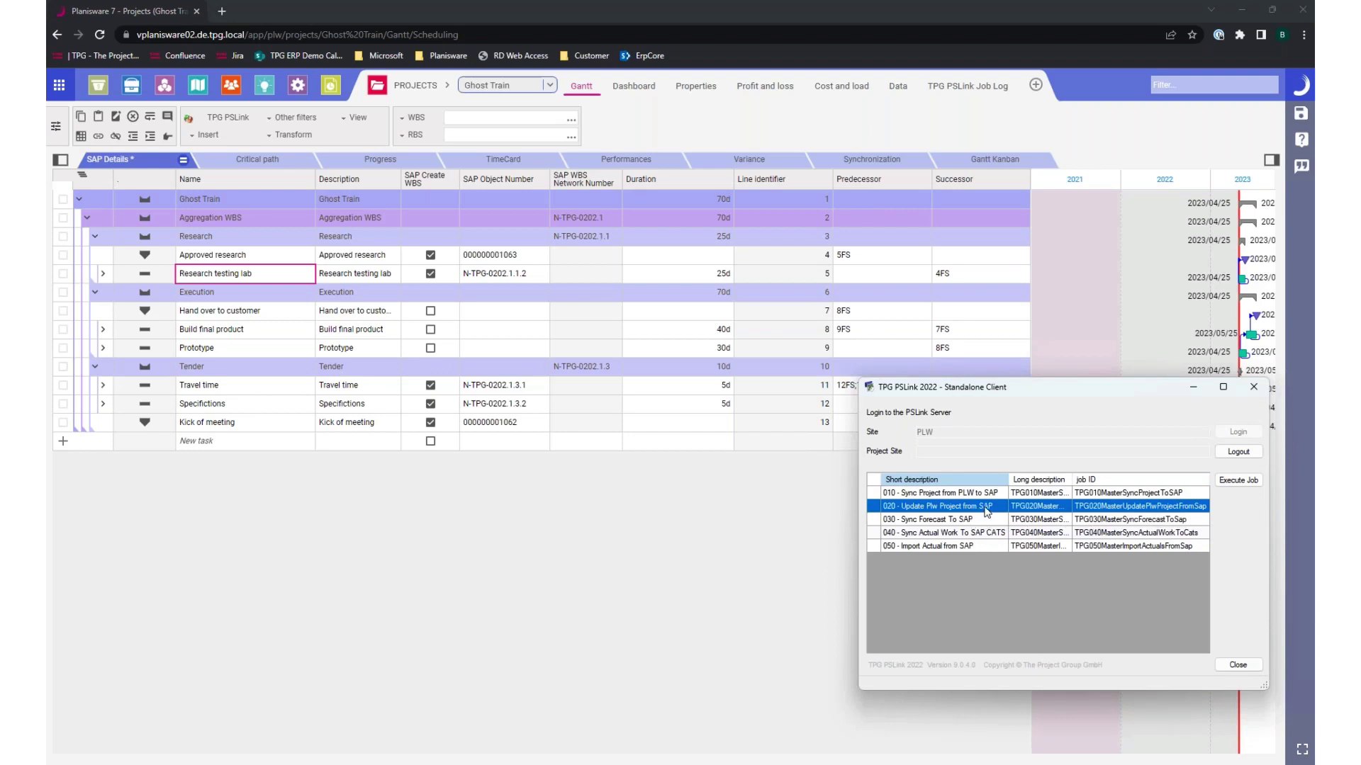
click(1238, 480)
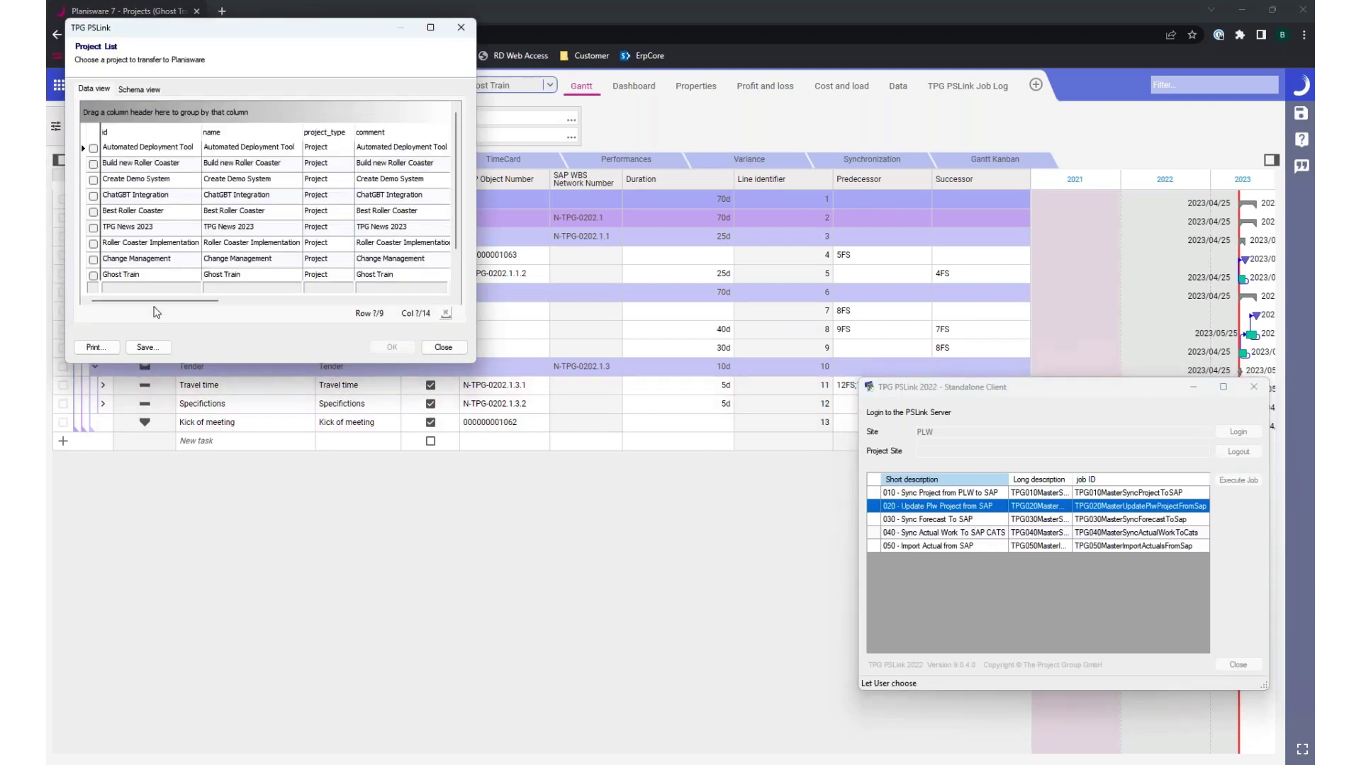
click(85, 280)
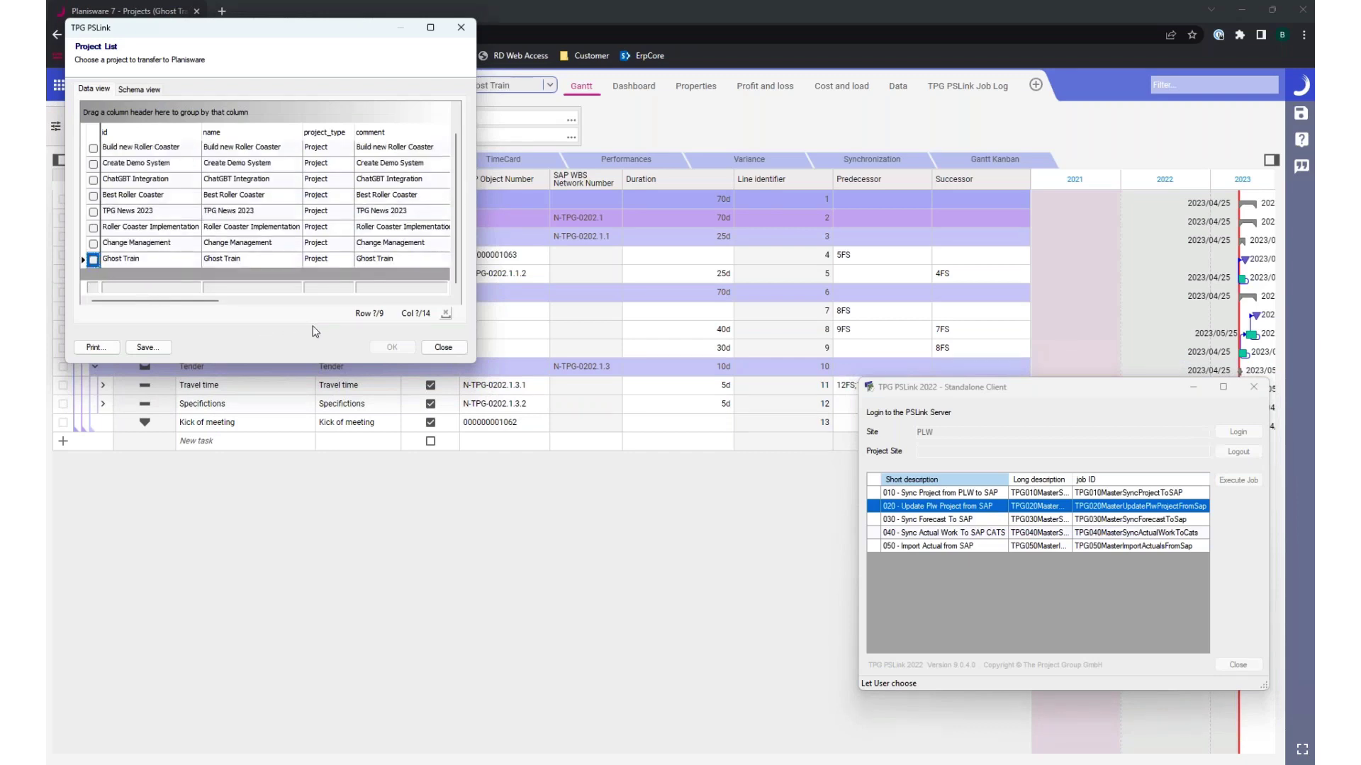
click(94, 261)
click(391, 347)
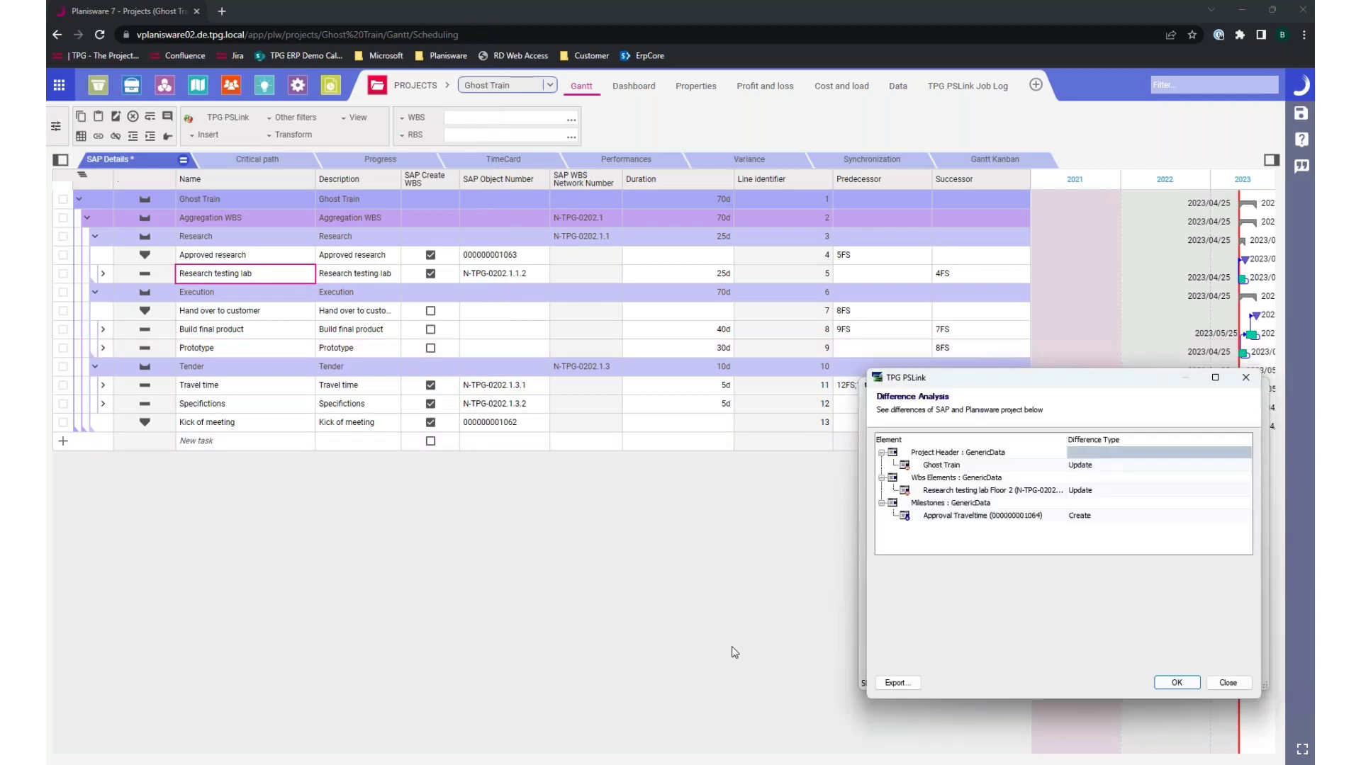
- Review the differences for the project header, WBS element and milestone, and confirm the transfer from SAP to Planisware
drag(1061, 382, 410, 264)
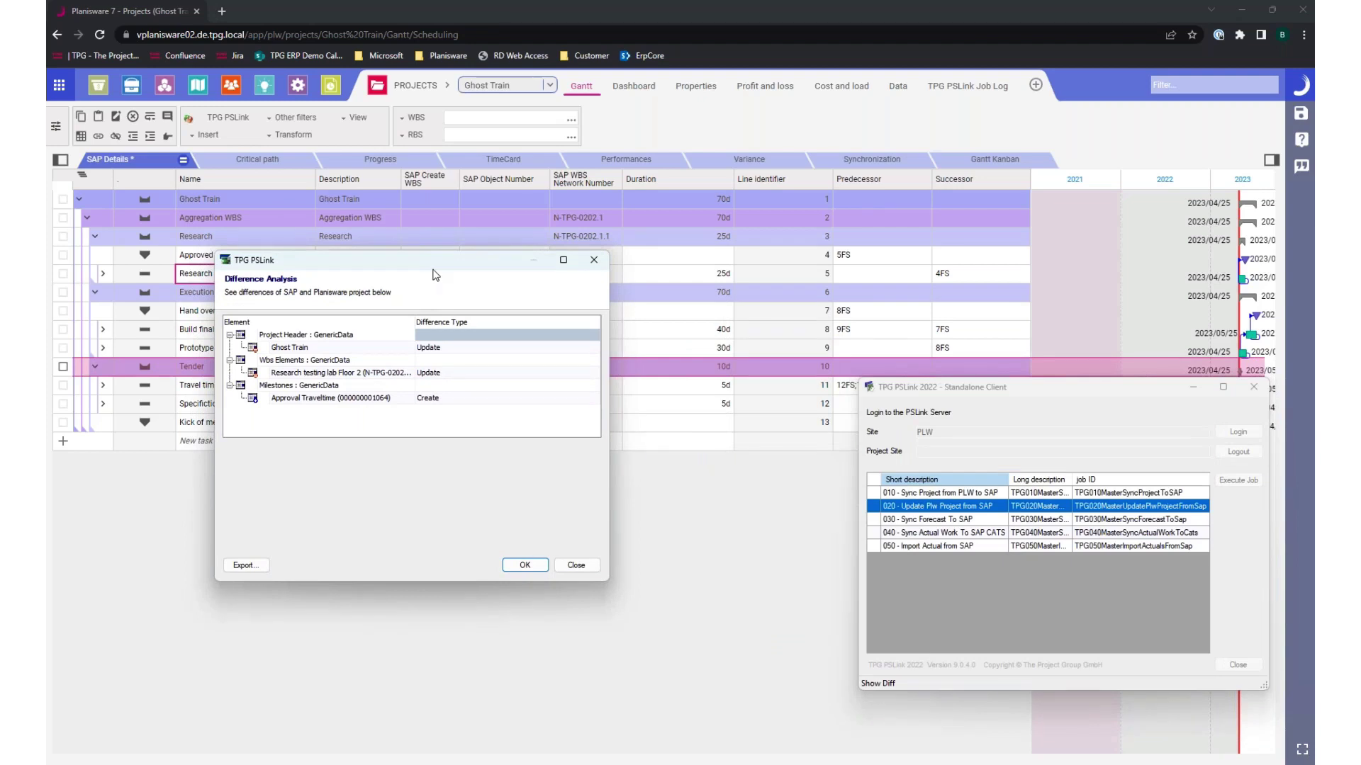
click(349, 348)
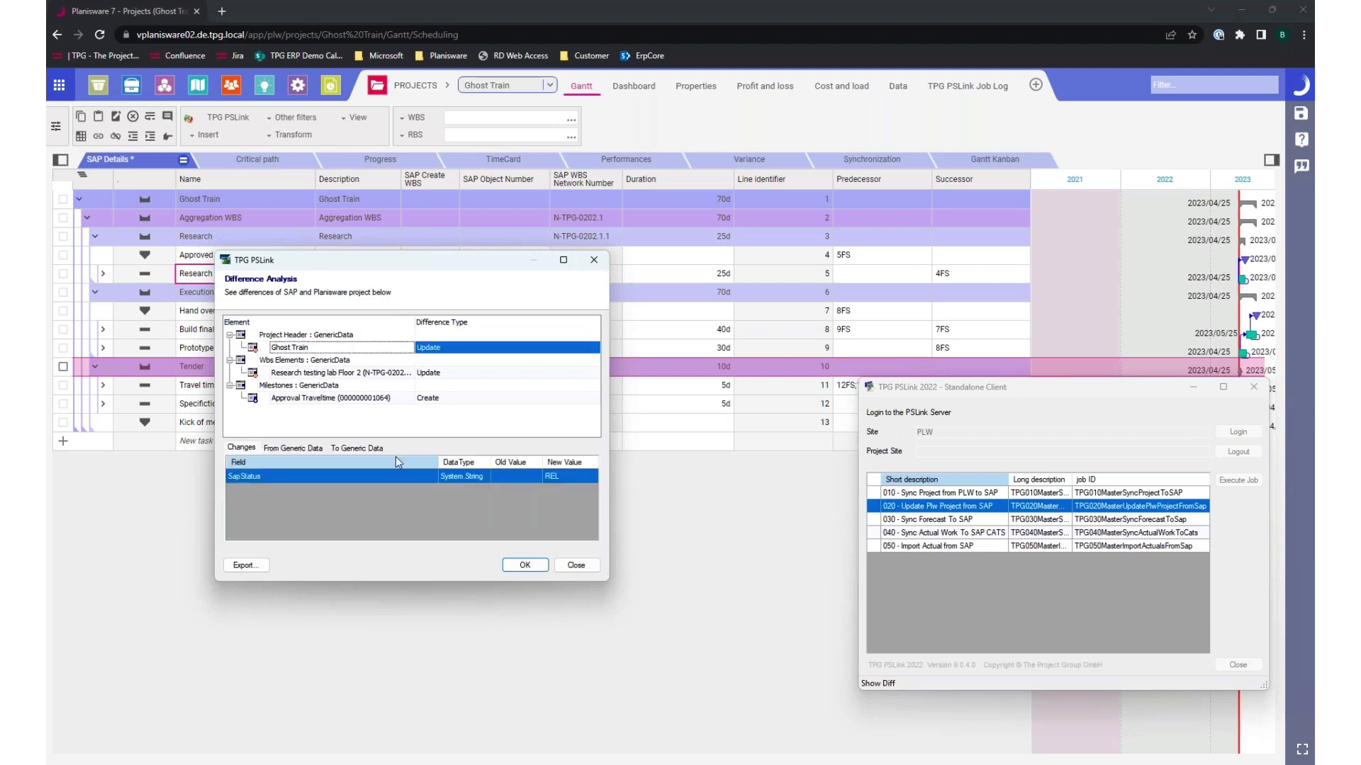
click(461, 375)
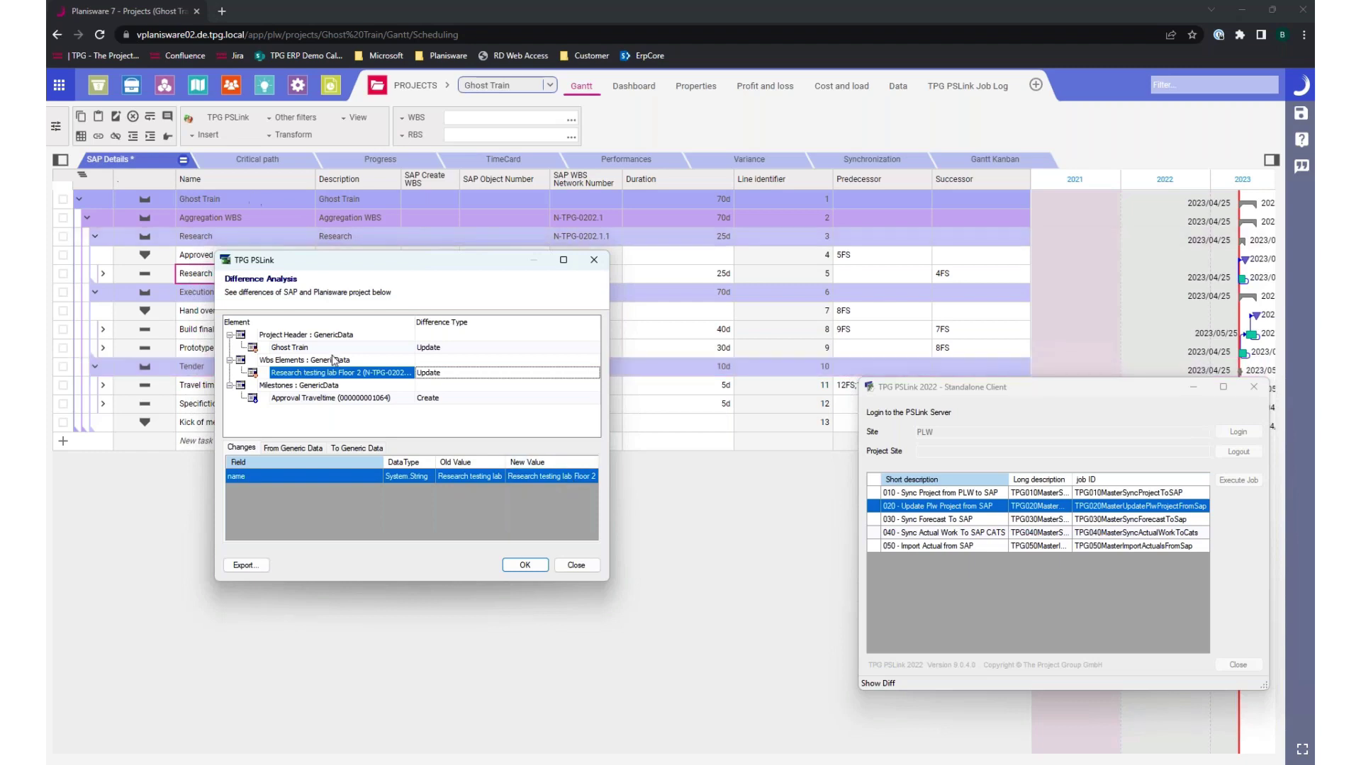
click(368, 399)
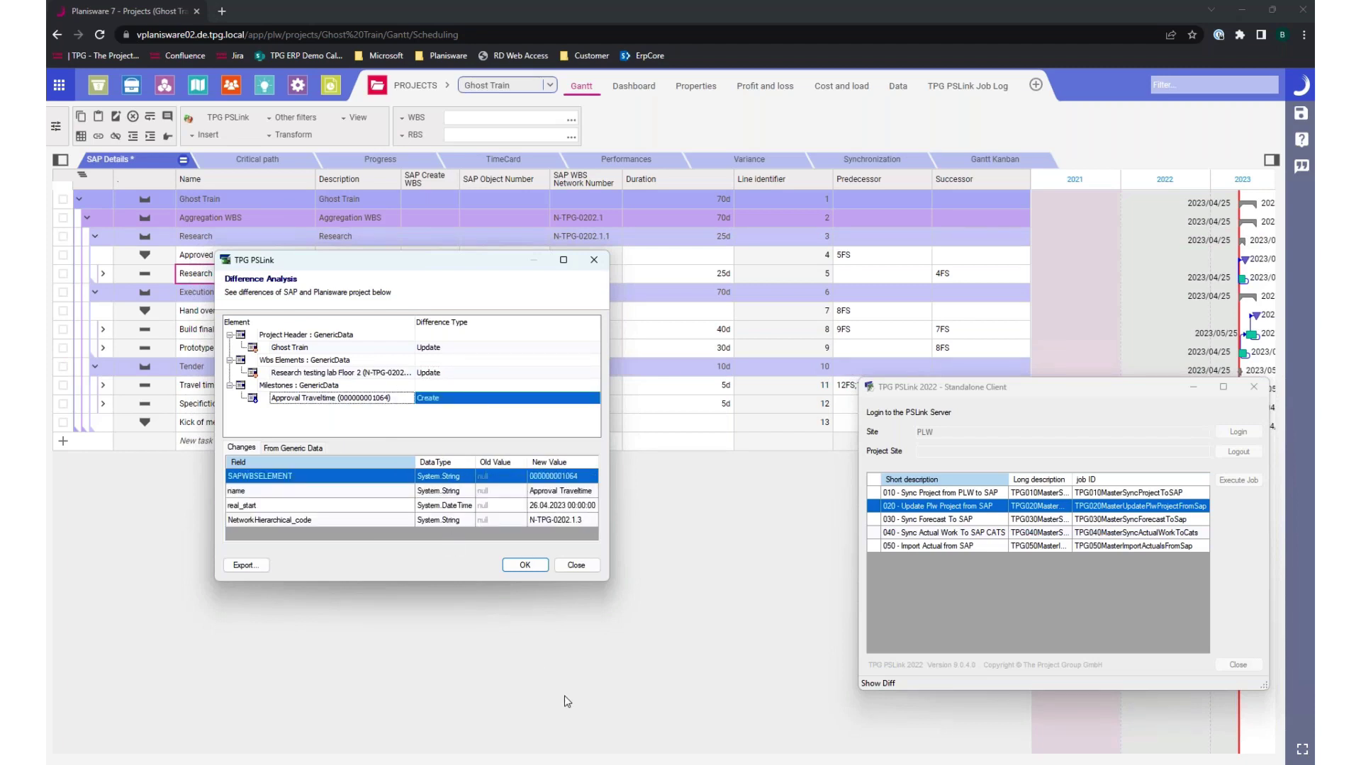
click(528, 569)
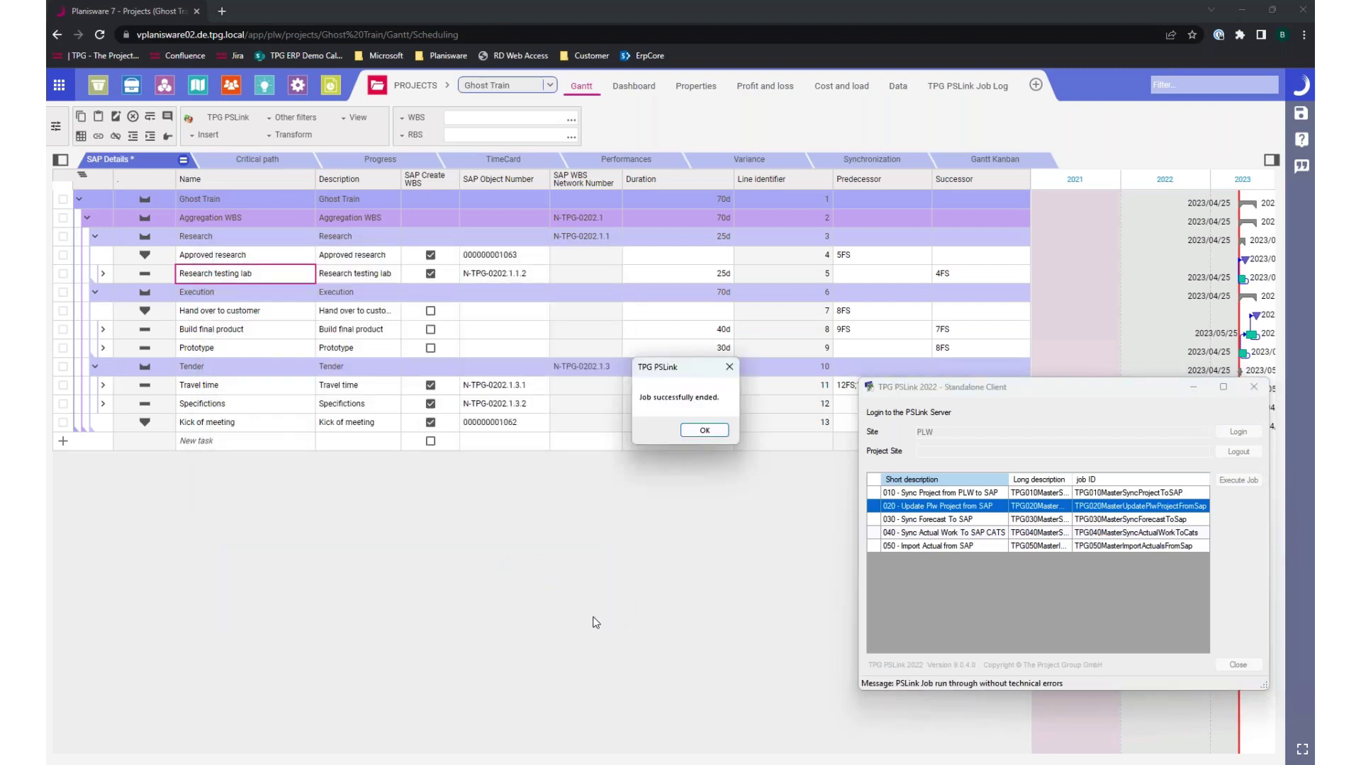
click(720, 432)
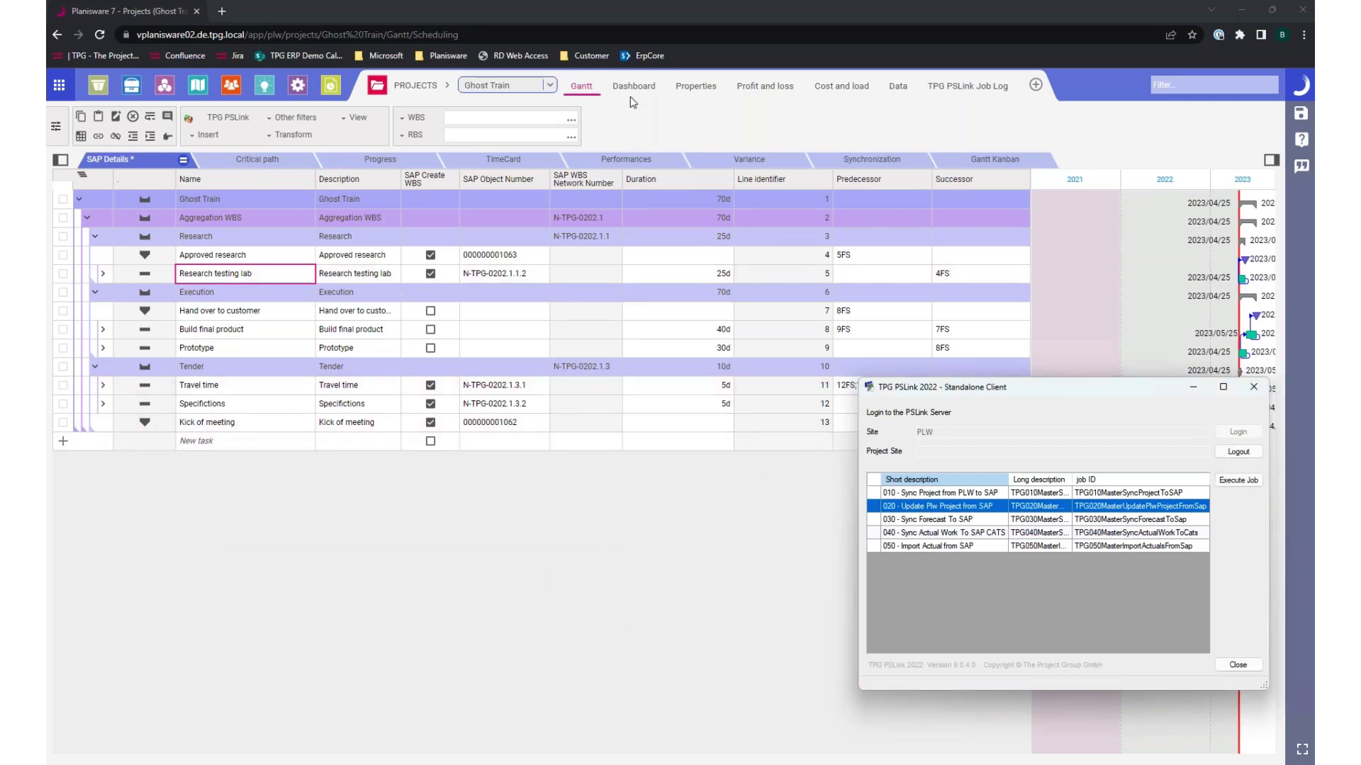
- Check the SAP Project Status attribute of Ghost Train, and the renamed research lab task and Approval Traveltime milestone in the Gantt
click(696, 86)
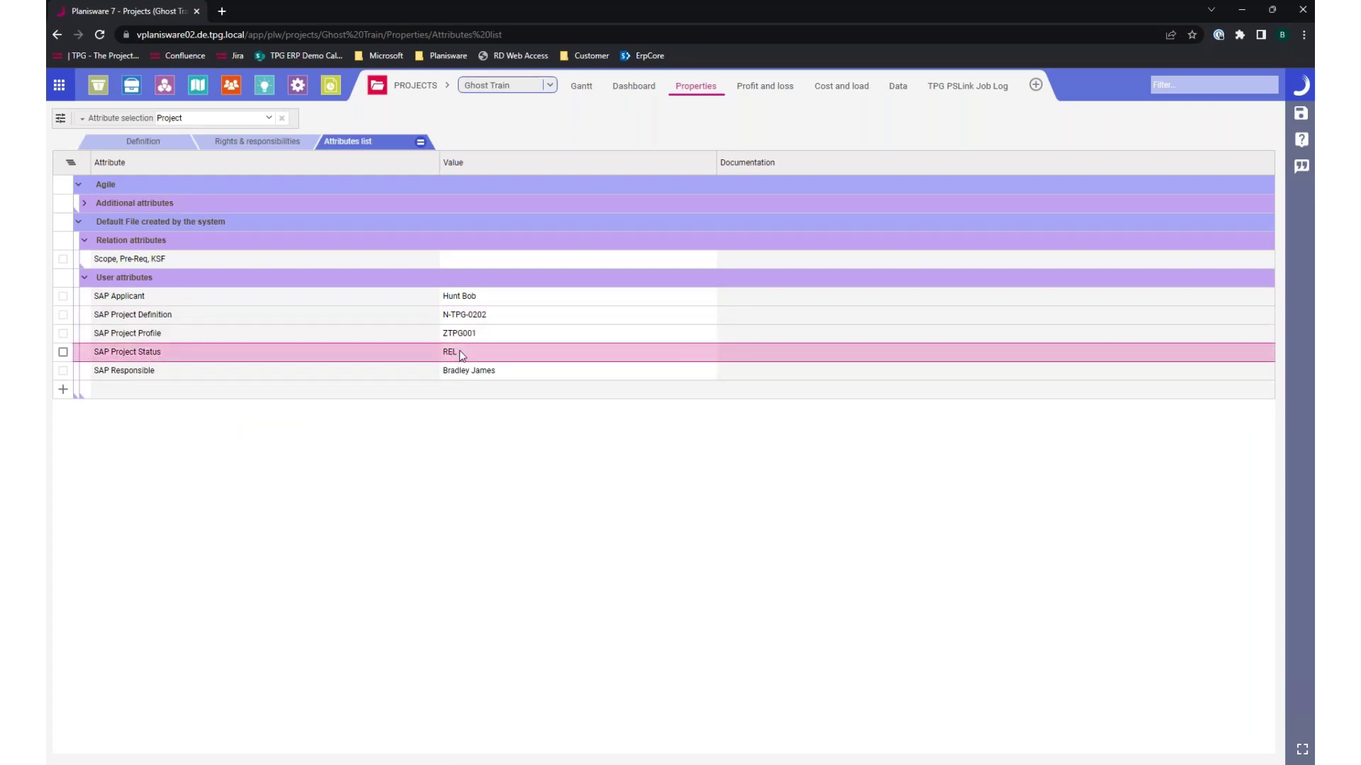
click(581, 88)
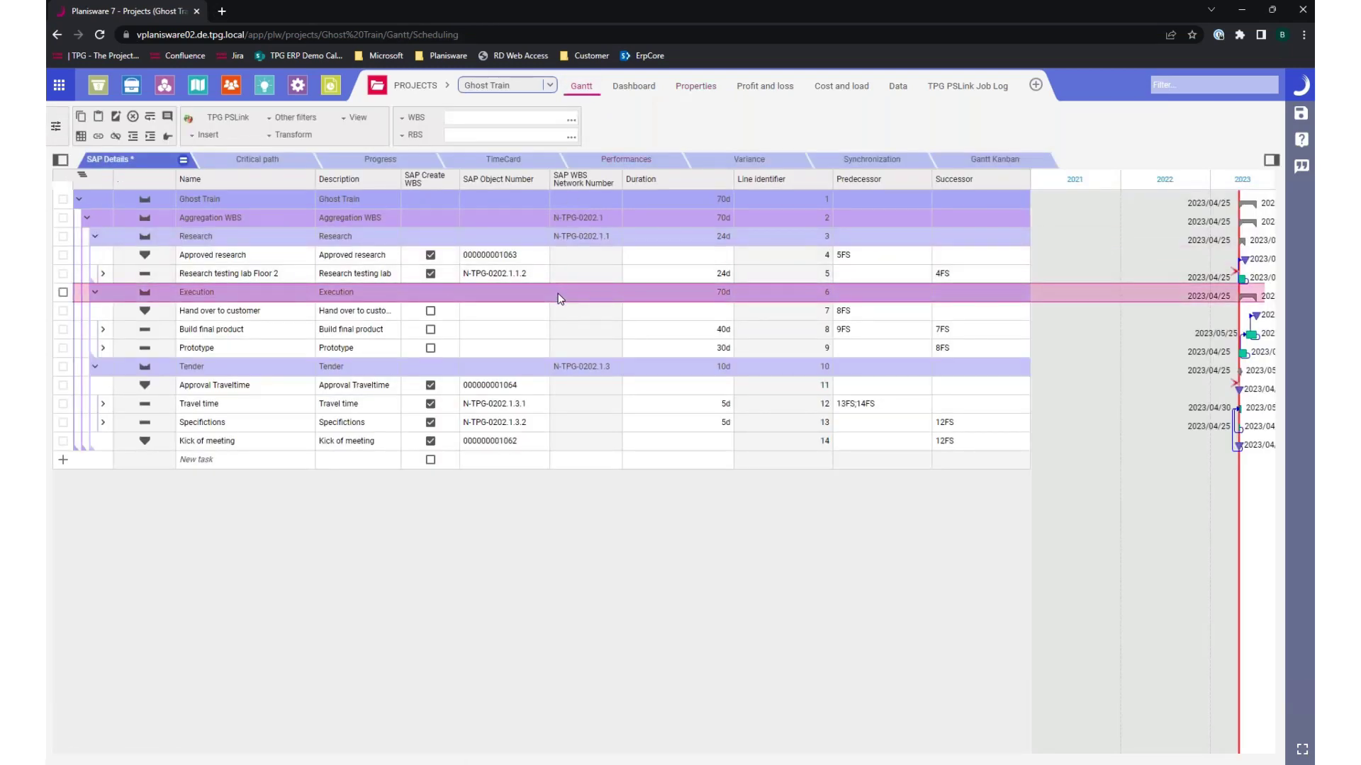
click(306, 280)
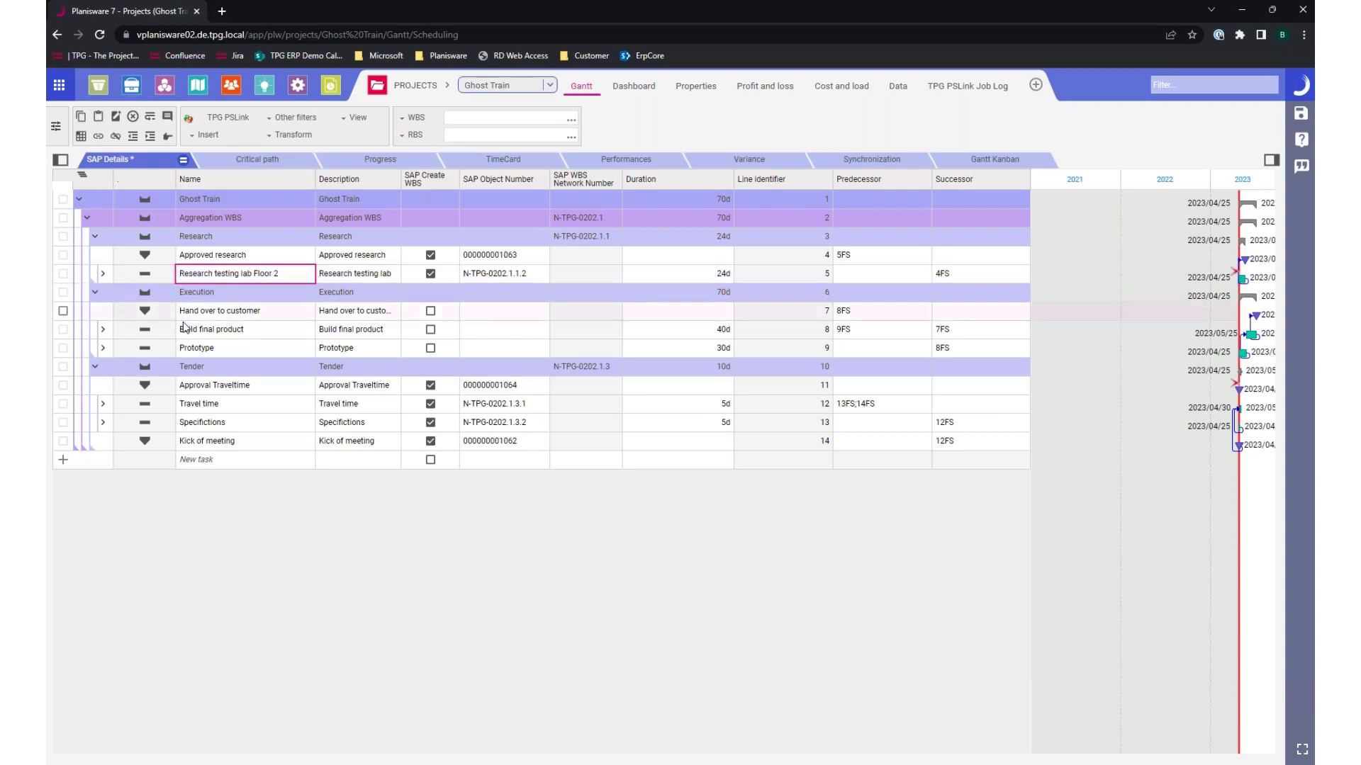
click(283, 388)
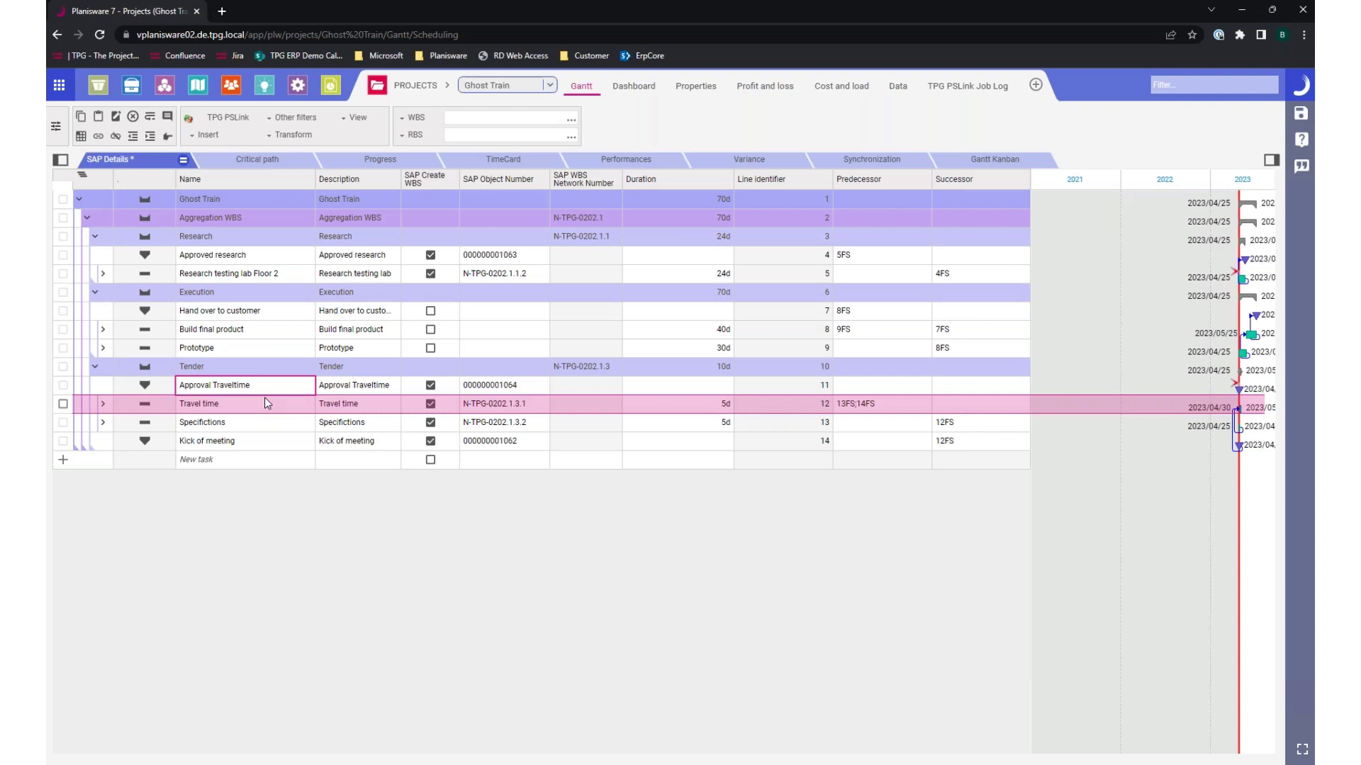
- Expand the Research testing lab Floor 2, Specifictions and Travel time tasks to examine planned work and costs, and check the lab task's dates
click(105, 275)
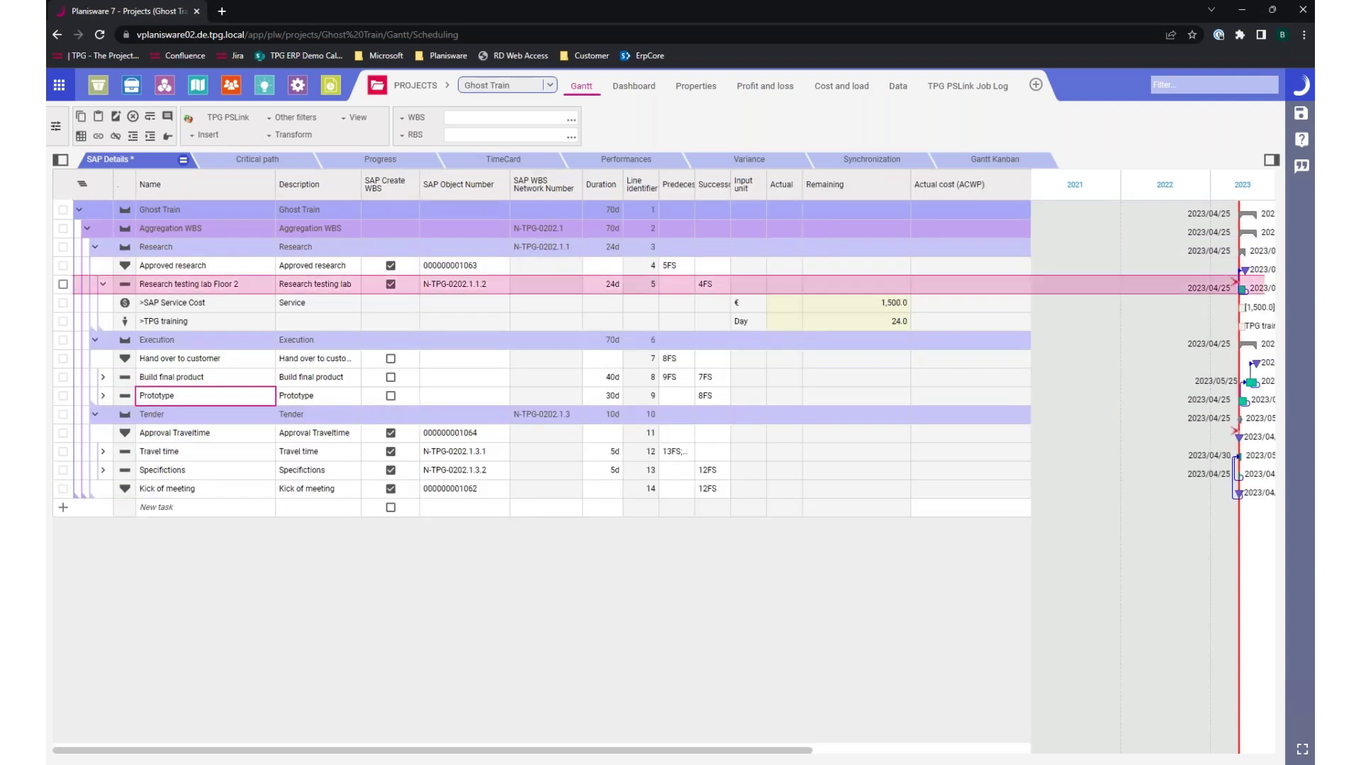
click(138, 310)
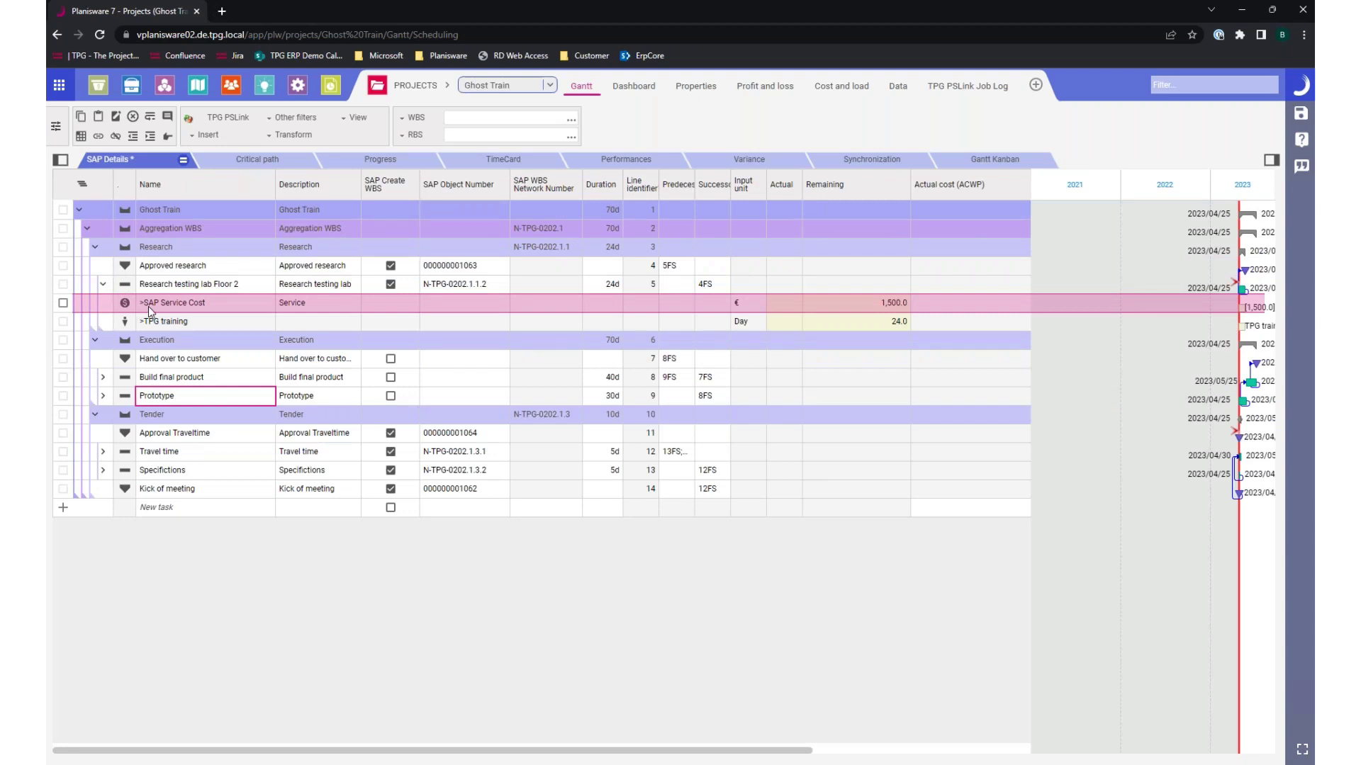
click(241, 304)
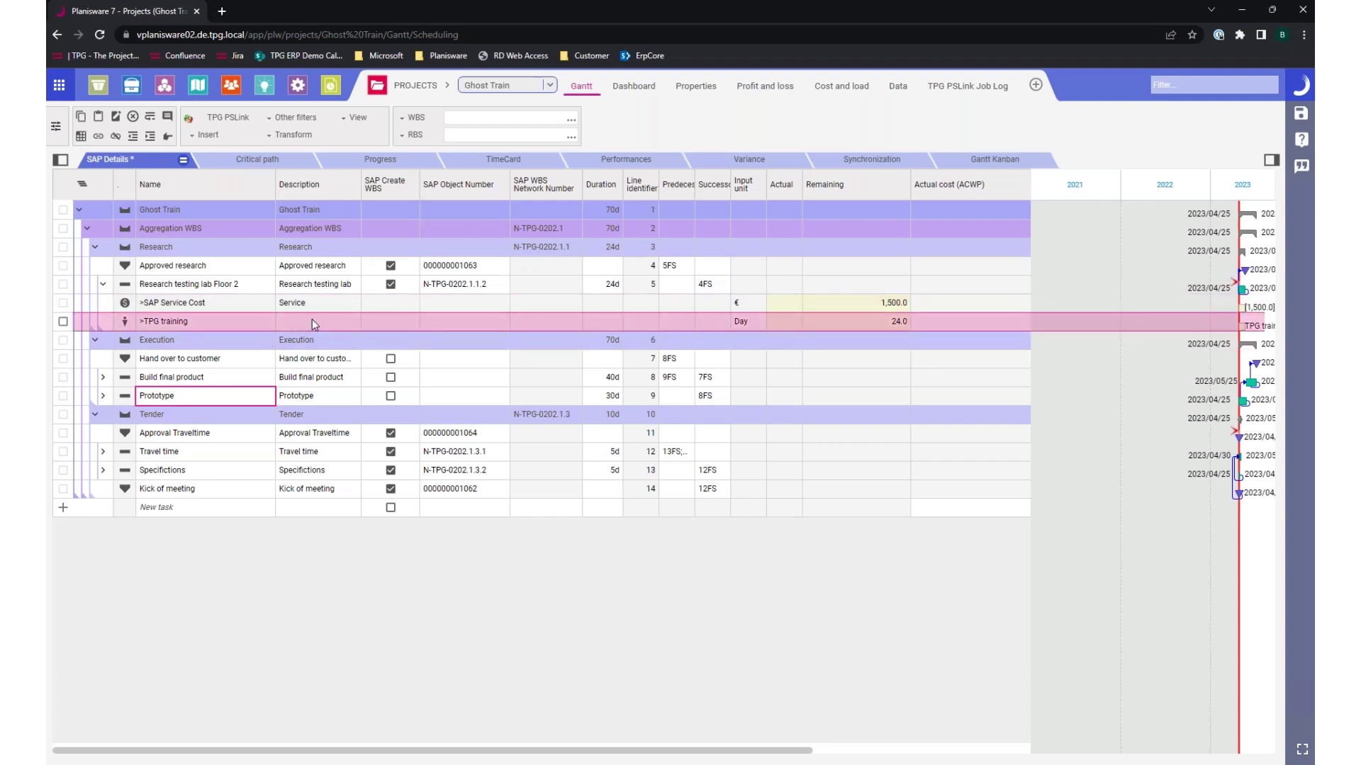
click(104, 472)
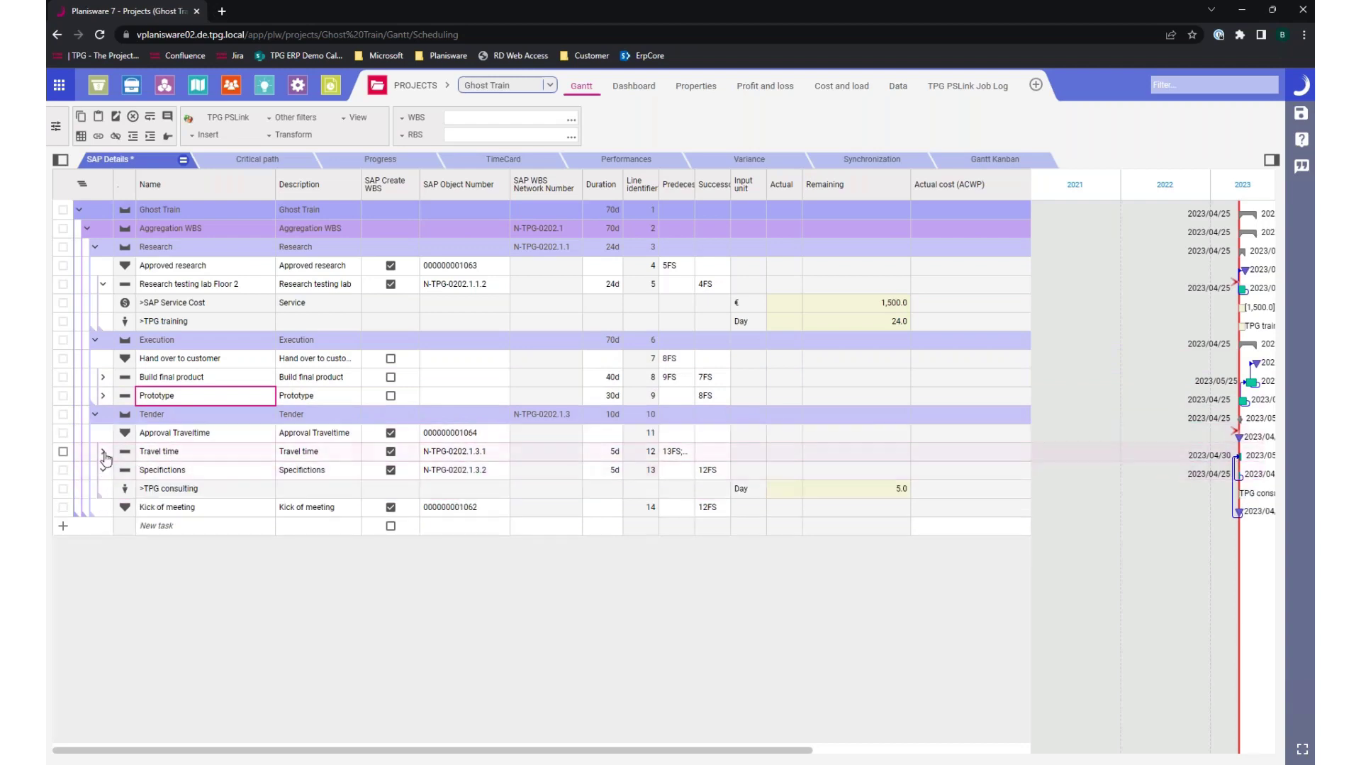
click(103, 453)
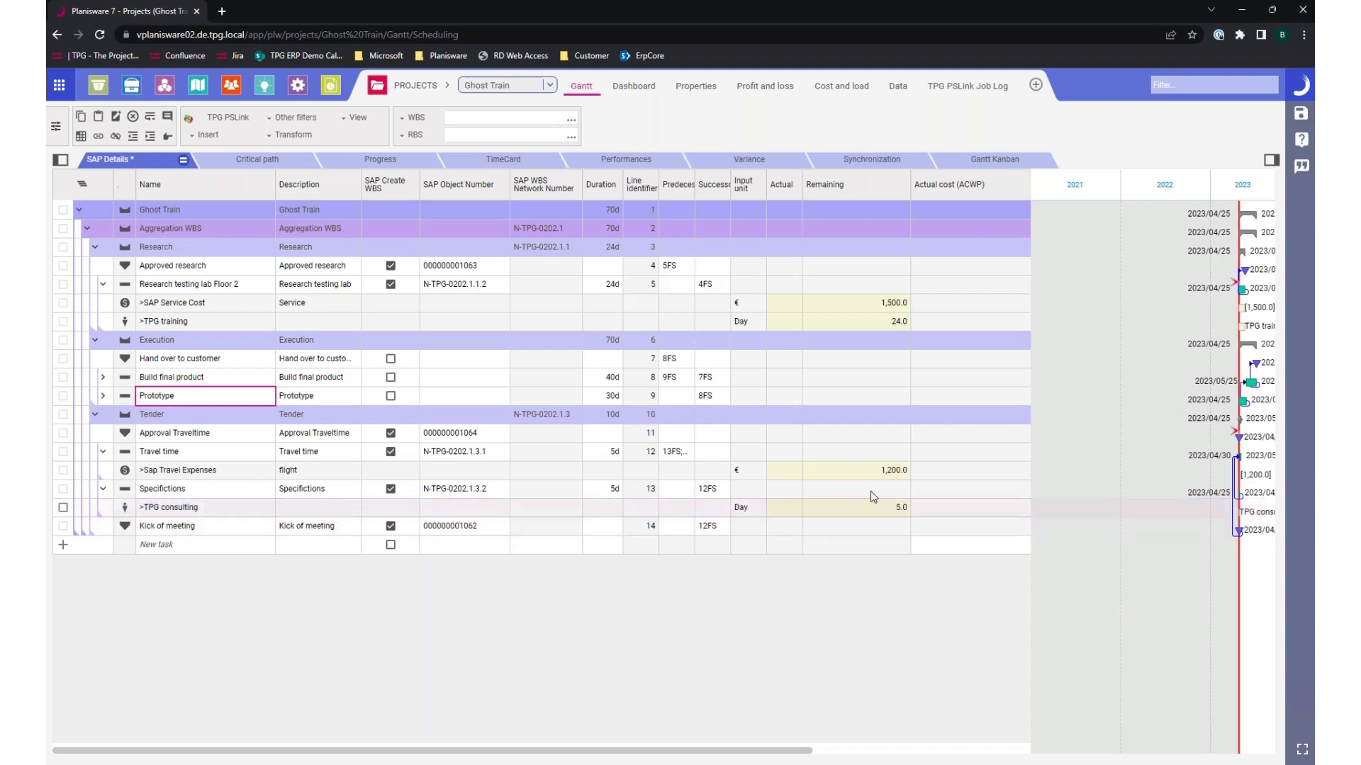
click(899, 511)
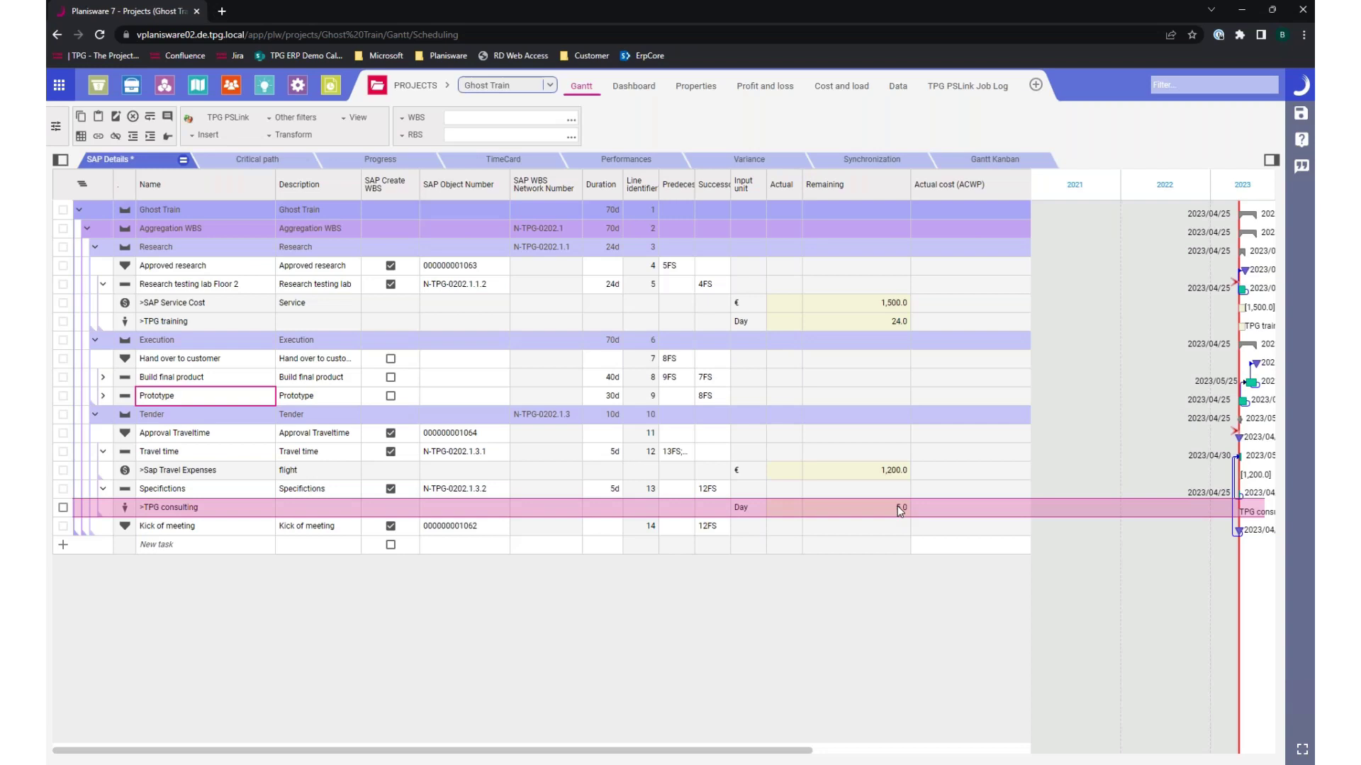
click(893, 474)
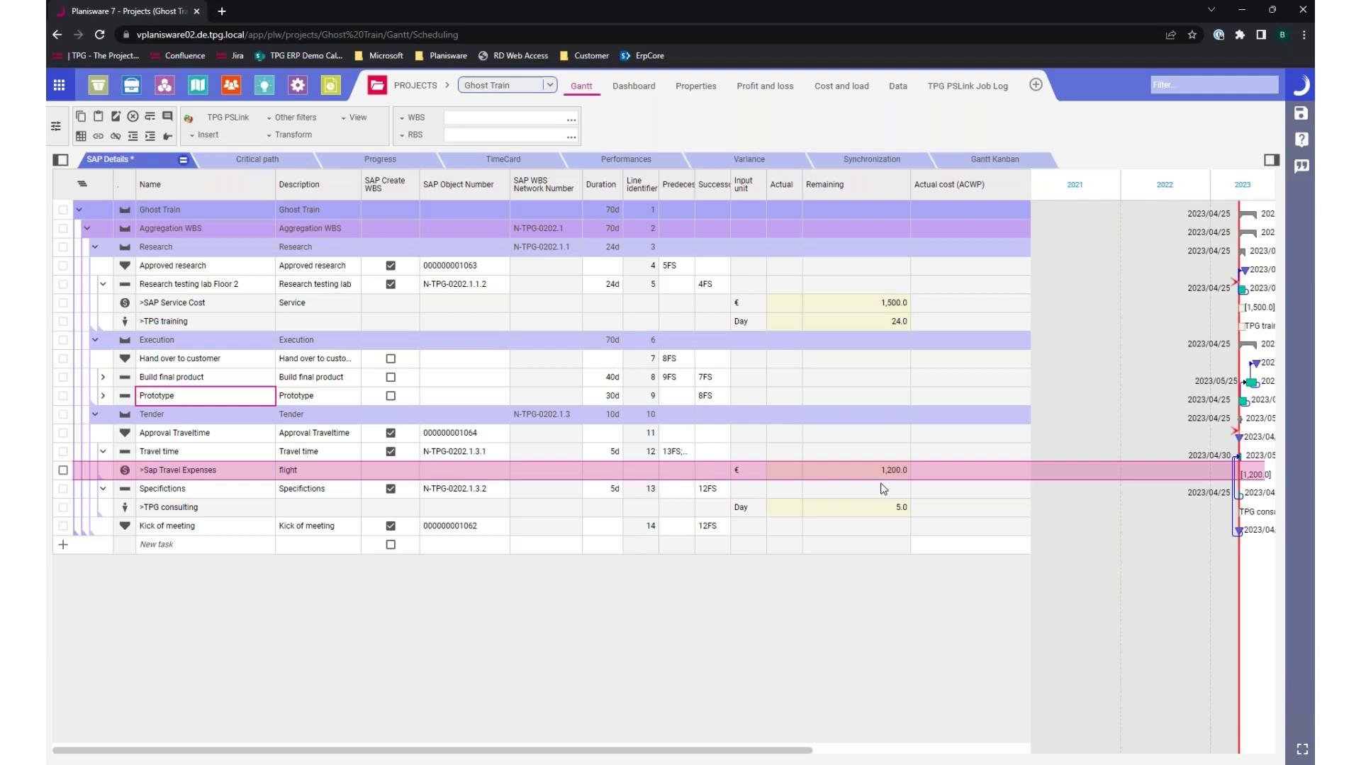
click(882, 511)
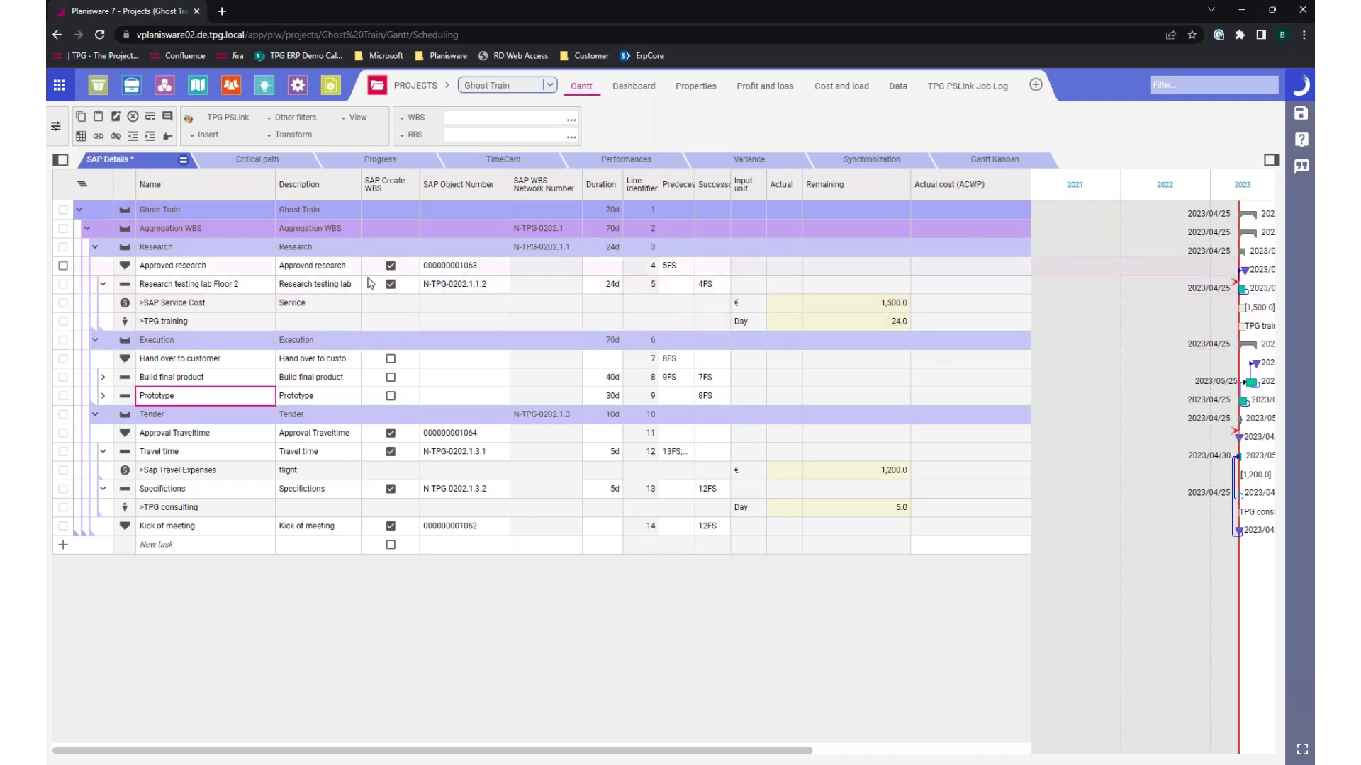
double_click(240, 291)
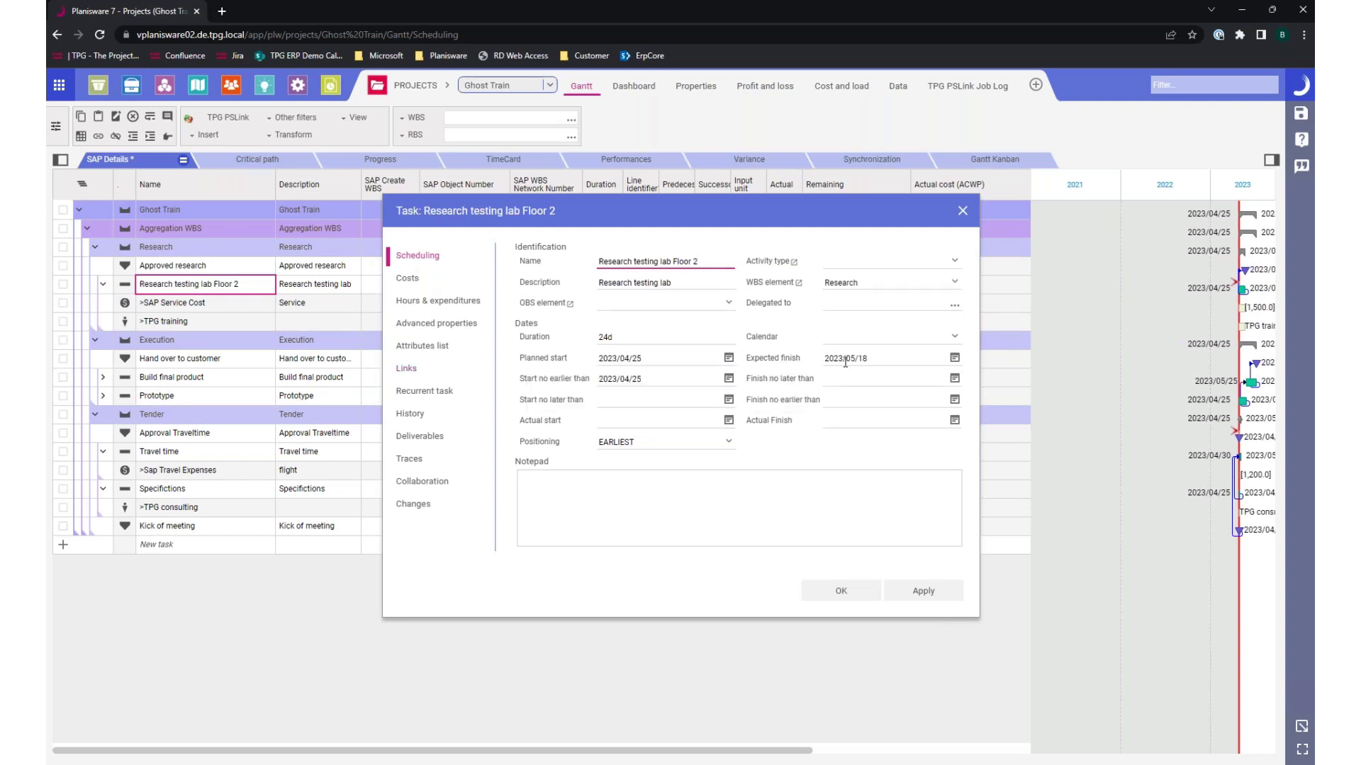
click(963, 222)
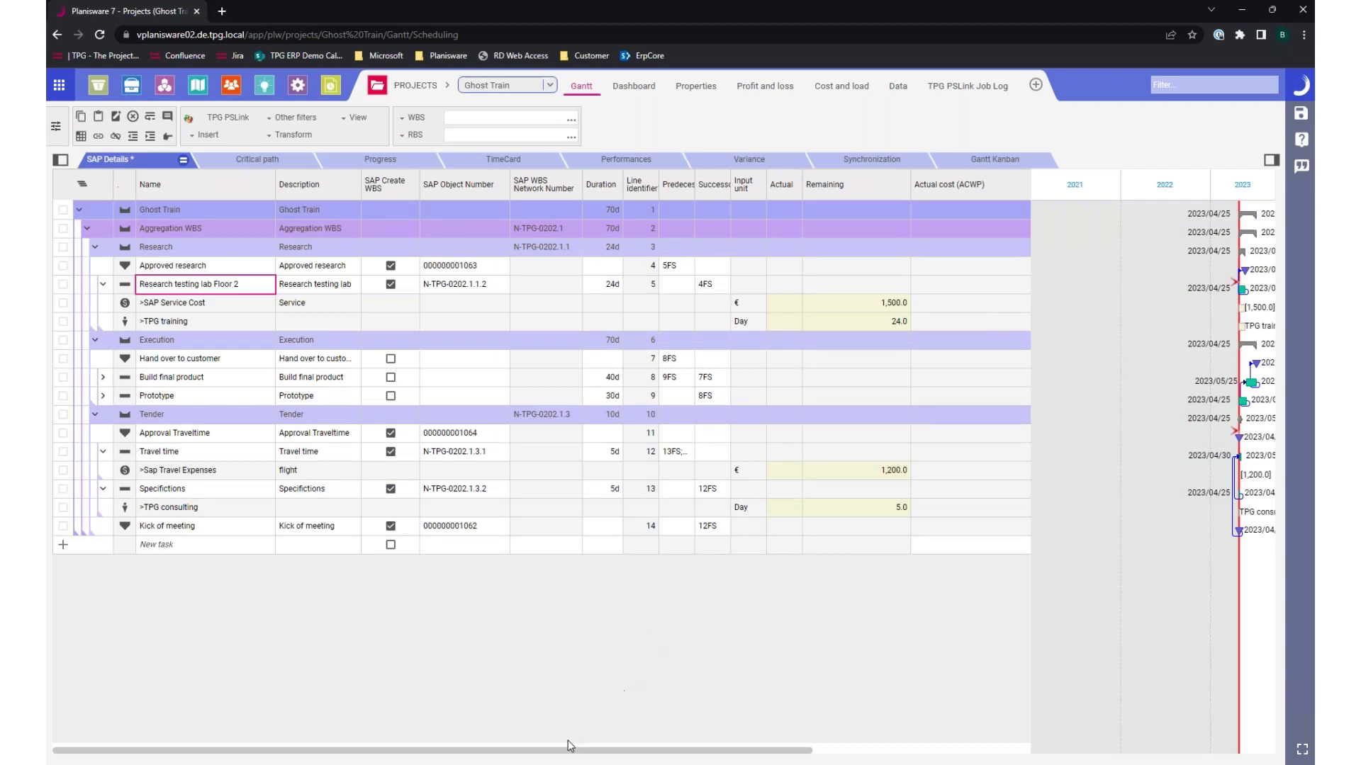
- Check the SAP cost element assignments of the cost accounts in the administration data and return to the Ghost Train Gantt
mouse_move(505, 762)
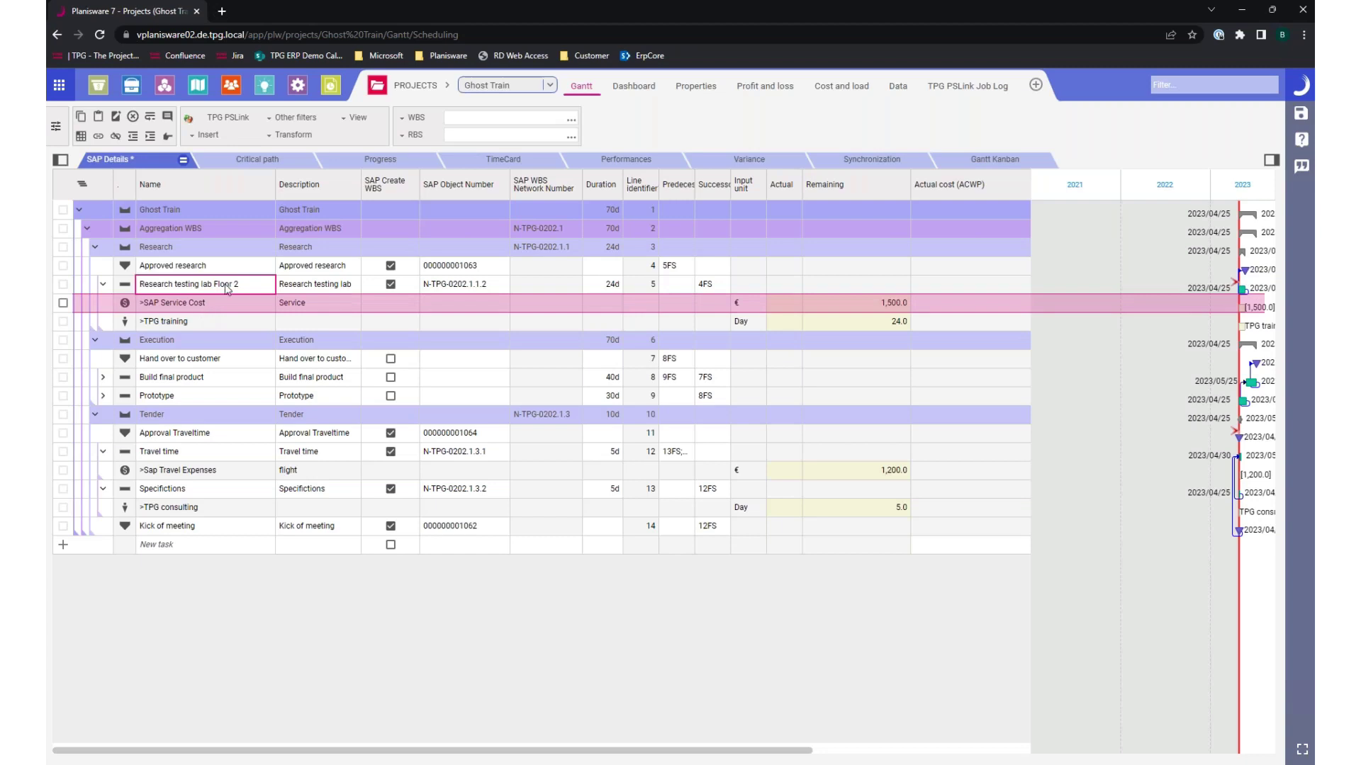
click(298, 88)
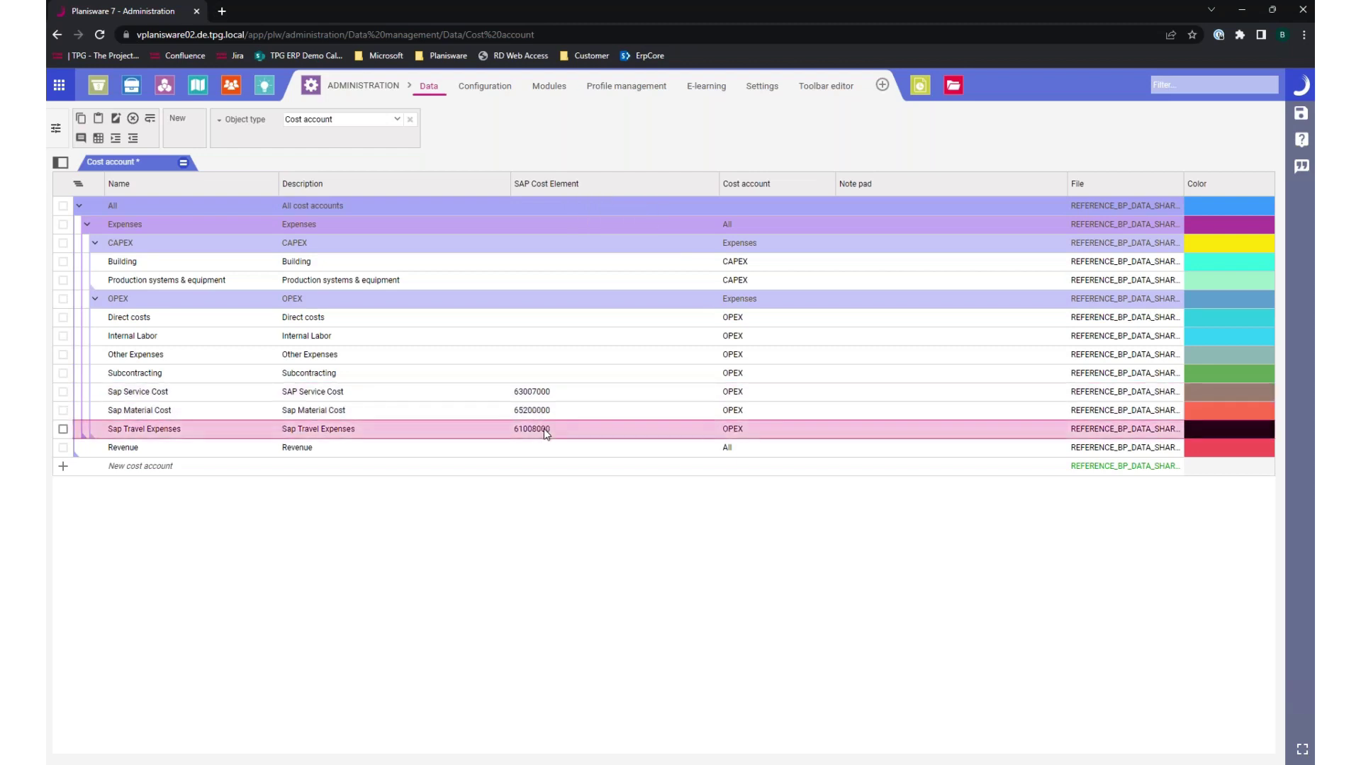
click(952, 90)
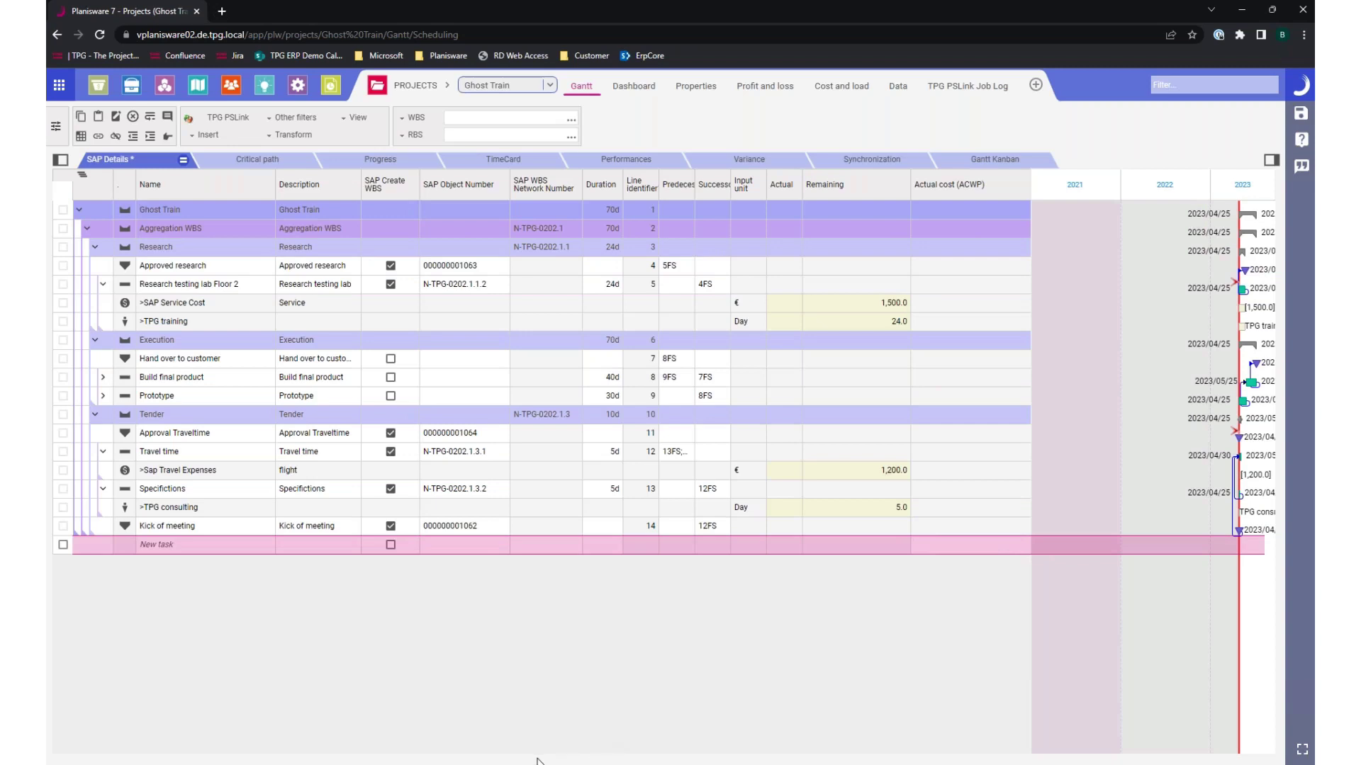
- Switch to TPG PSLink and run the "030 - Sync Forecast To SAP" job for the Ghost Train project
mouse_move(506, 763)
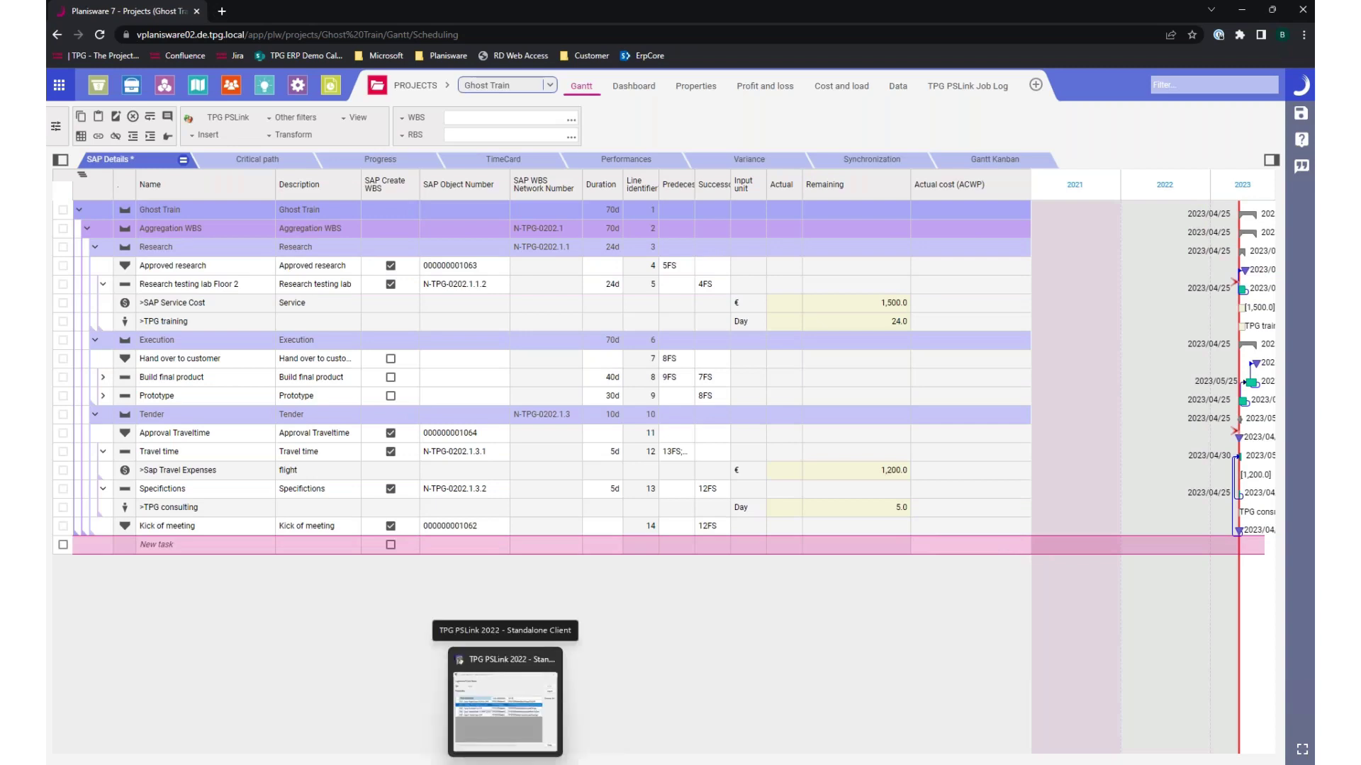
click(506, 763)
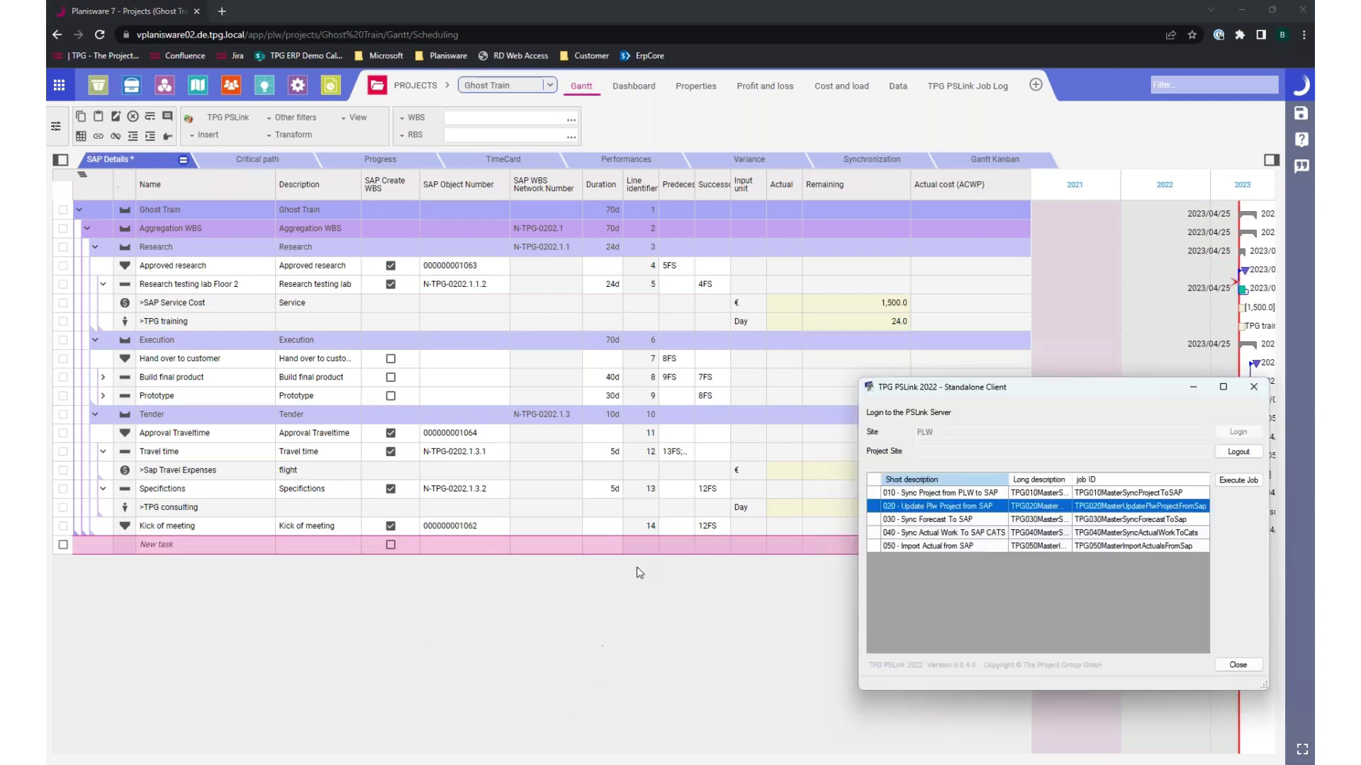
click(1022, 522)
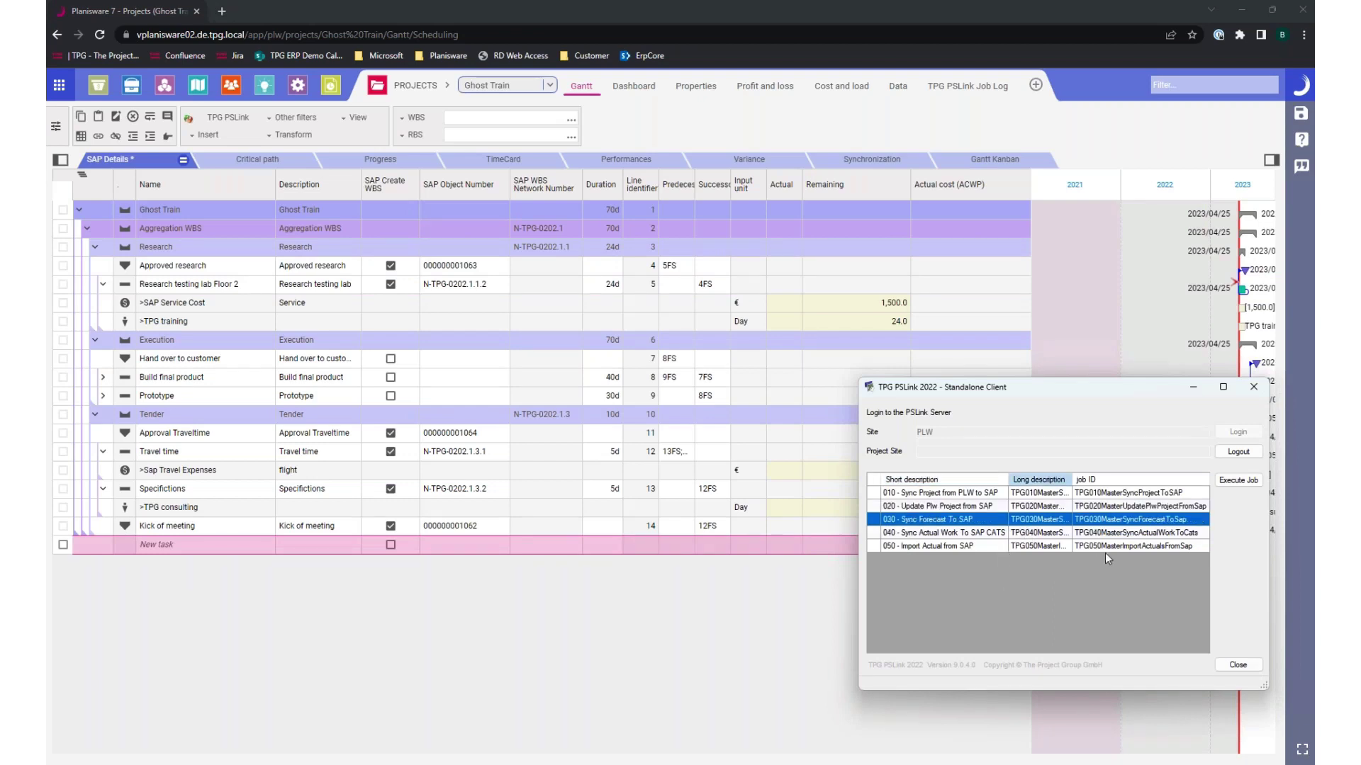
click(1238, 480)
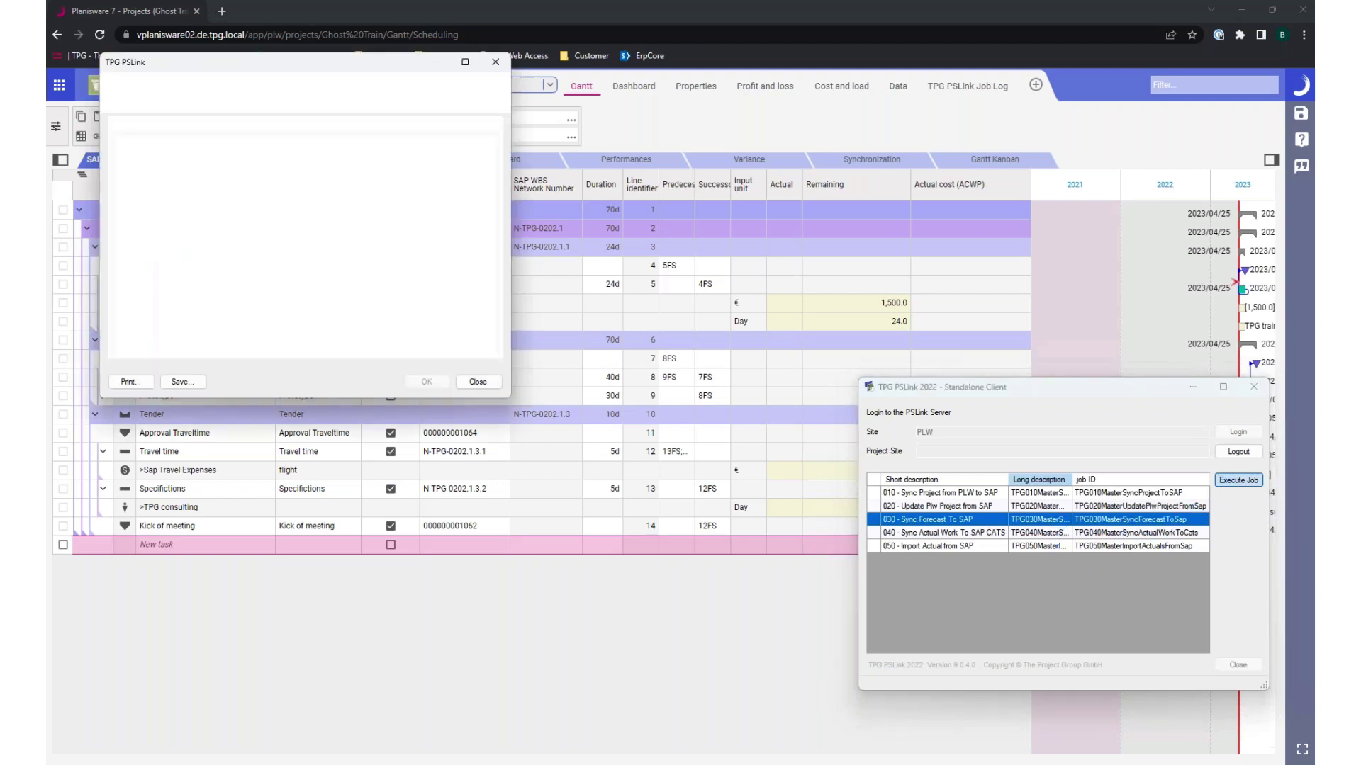
scroll(129, 318, down, 1)
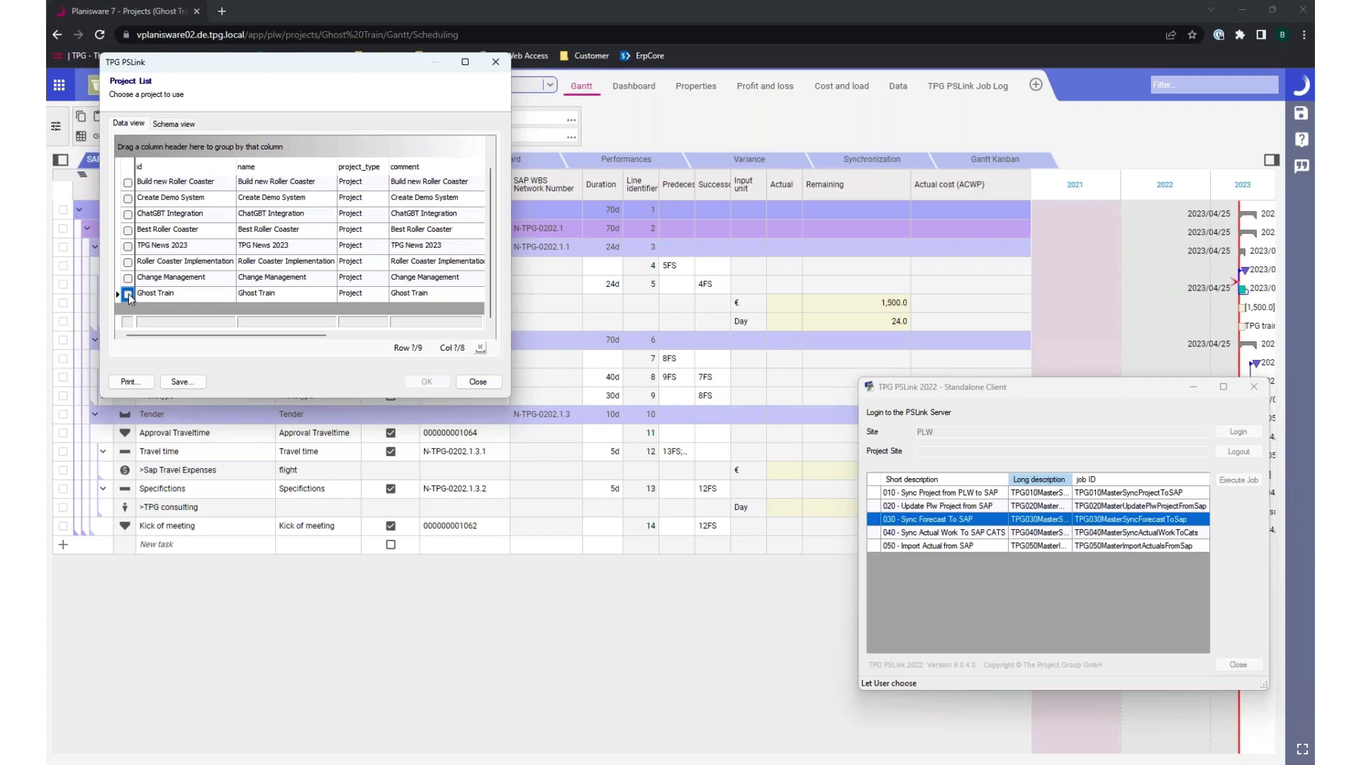
click(128, 294)
click(426, 382)
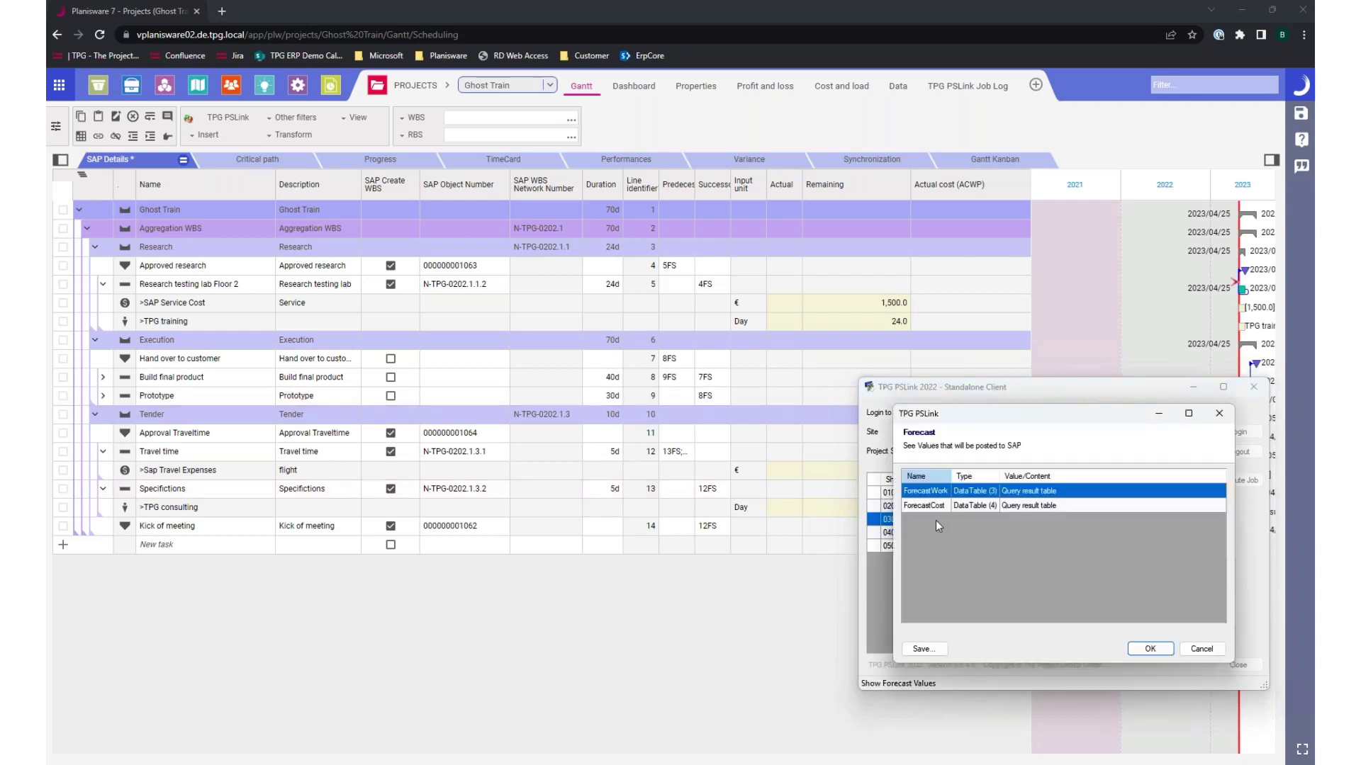
- Open the ForecastCost table from the forecast values for SAP and group its rows by Work_structure
drag(1014, 427, 701, 430)
click(661, 518)
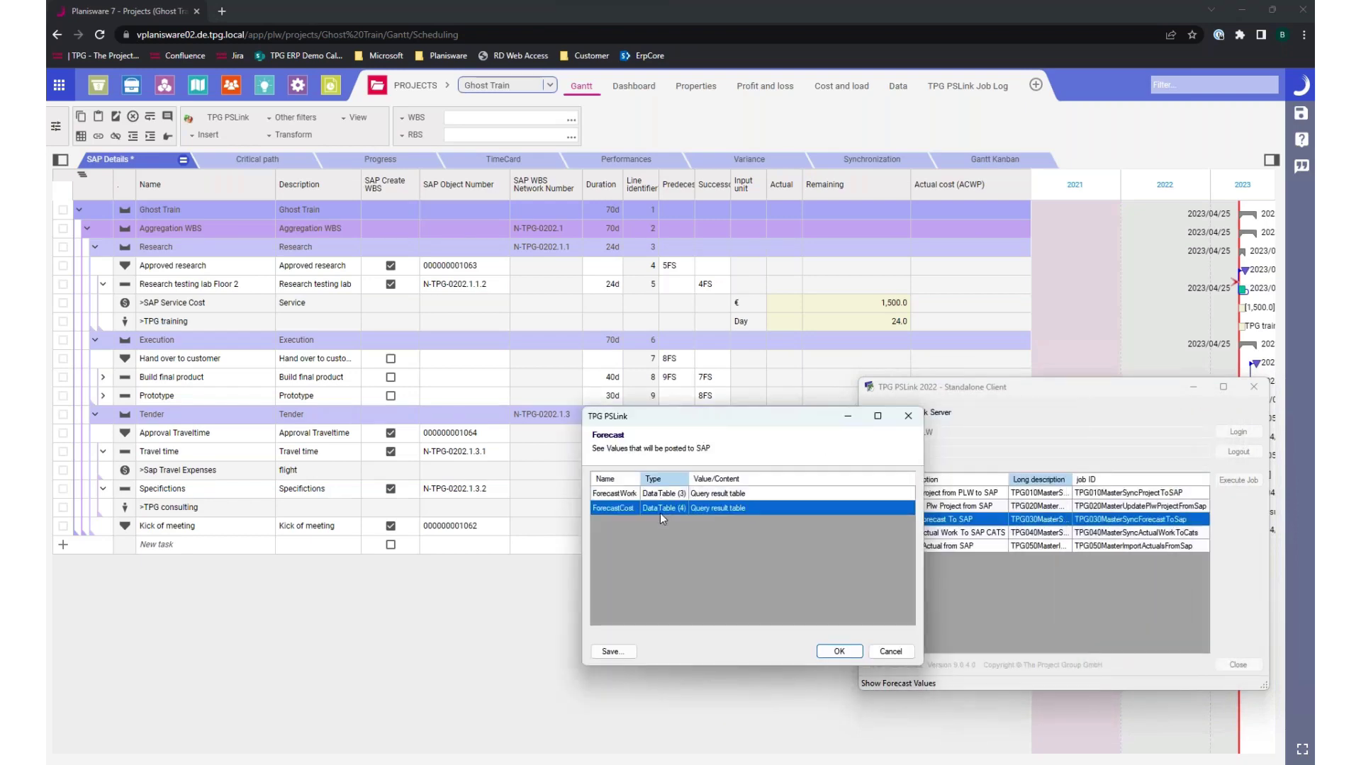
double_click(660, 515)
drag(294, 99, 257, 356)
drag(210, 408, 253, 375)
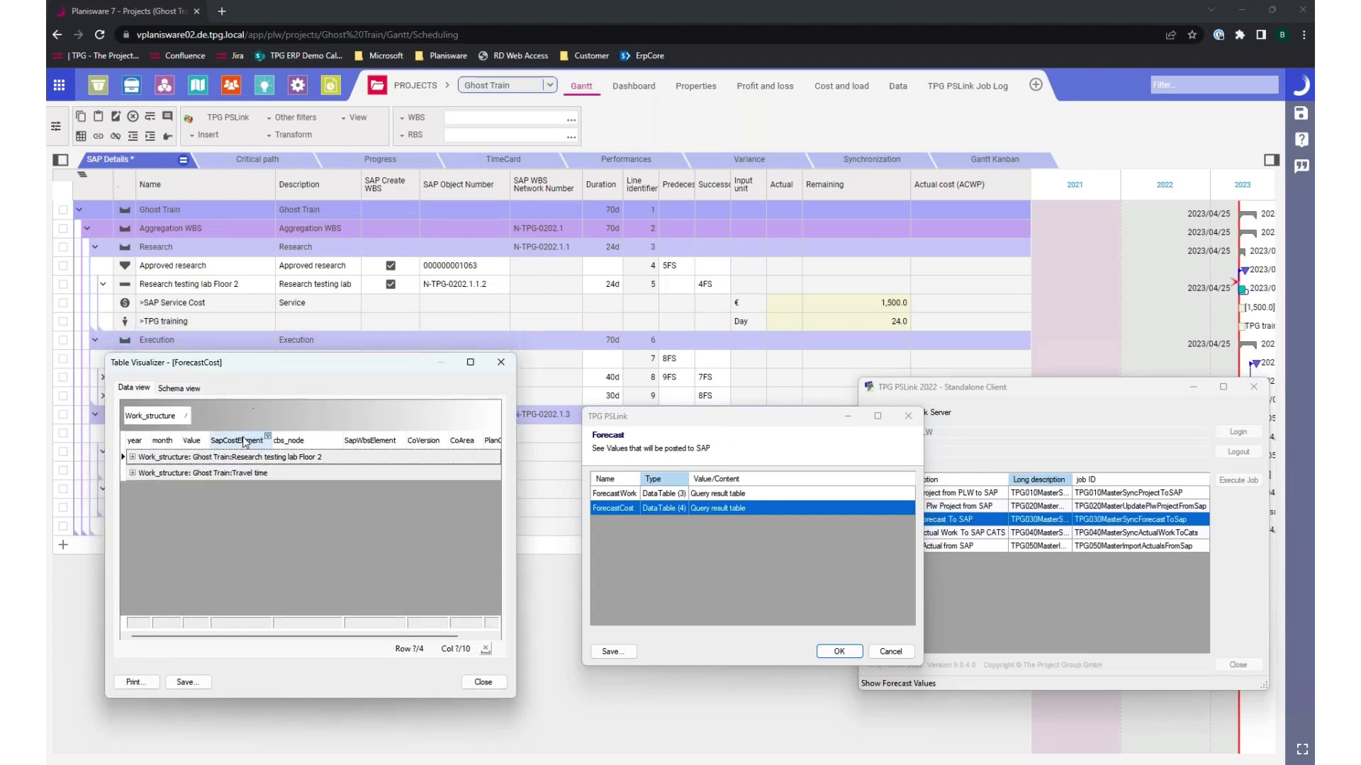
- Expand the Research testing lab Floor 2 group in the ForecastCost table and compare its monthly values with the planned SAP Service Cost
click(133, 458)
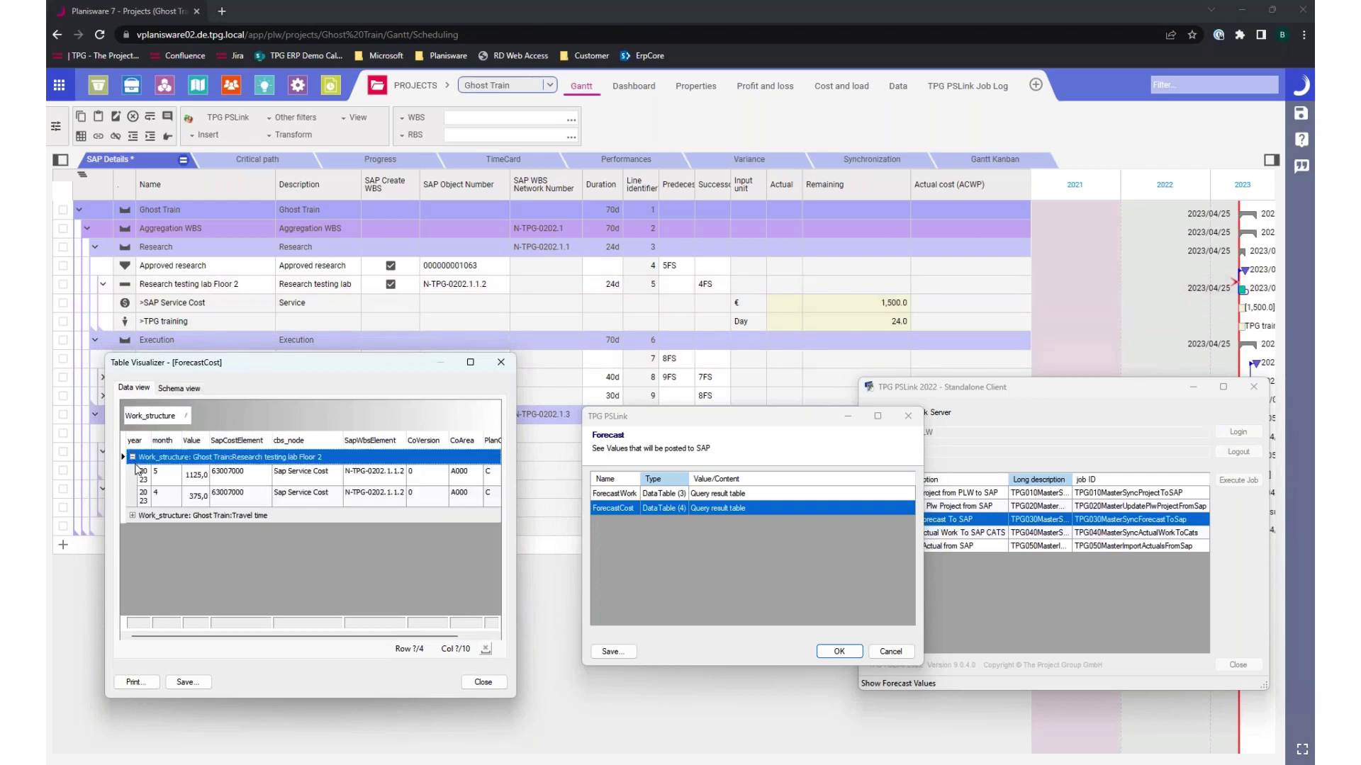
double_click(186, 440)
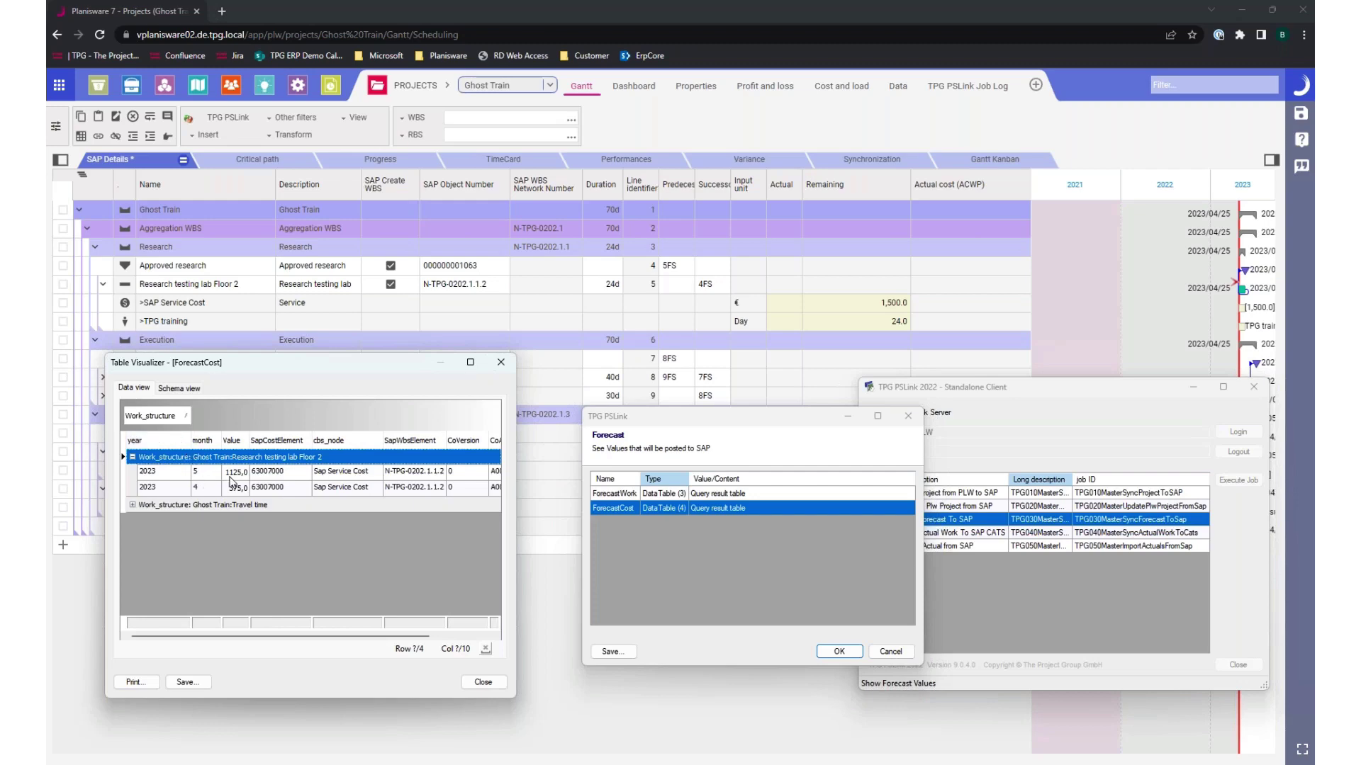
click(891, 304)
- Close the ForecastCost table and confirm posting the forecast values to SAP until the job ends
click(498, 681)
click(839, 651)
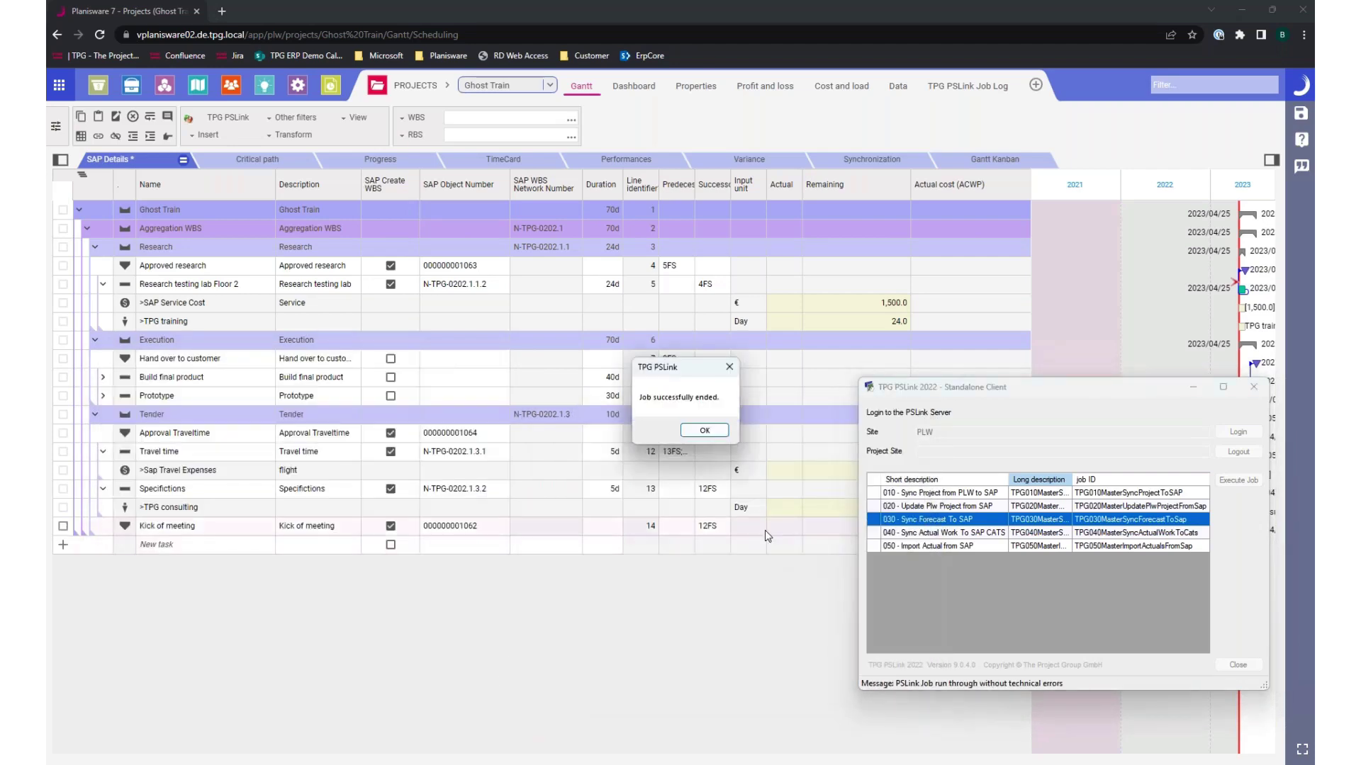
click(705, 430)
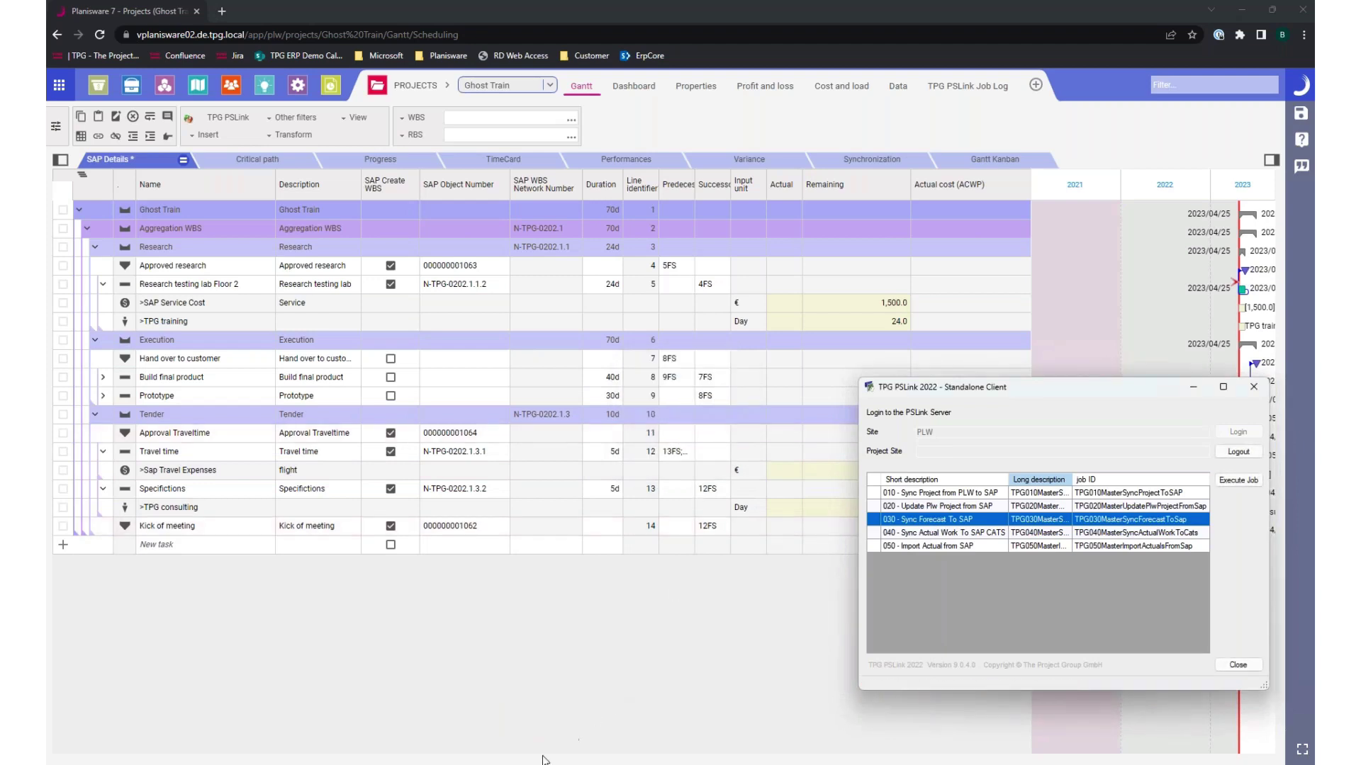
- Switch to the SAP Project Builder session and open Change Cost Planning for project N-TPG-0202
click(447, 763)
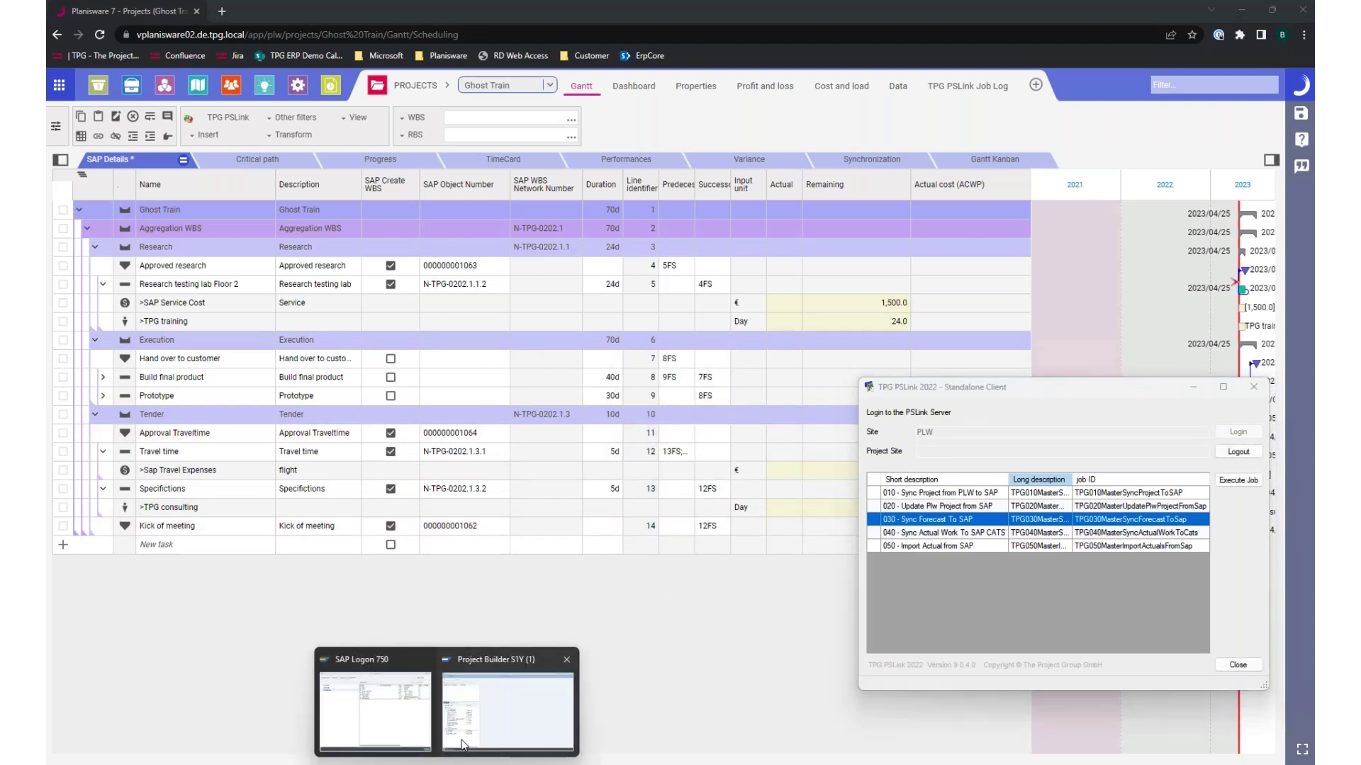
click(462, 744)
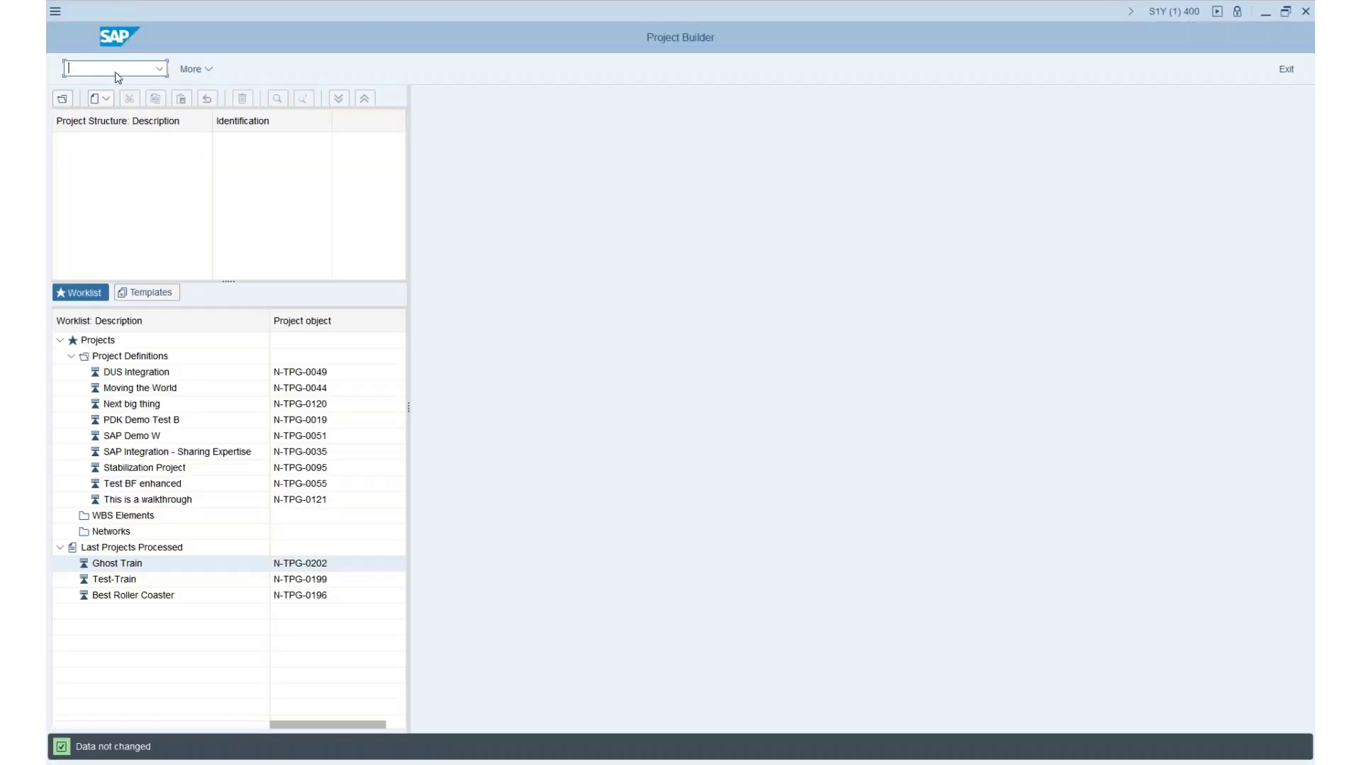
text(/ncj4)
key(Return)
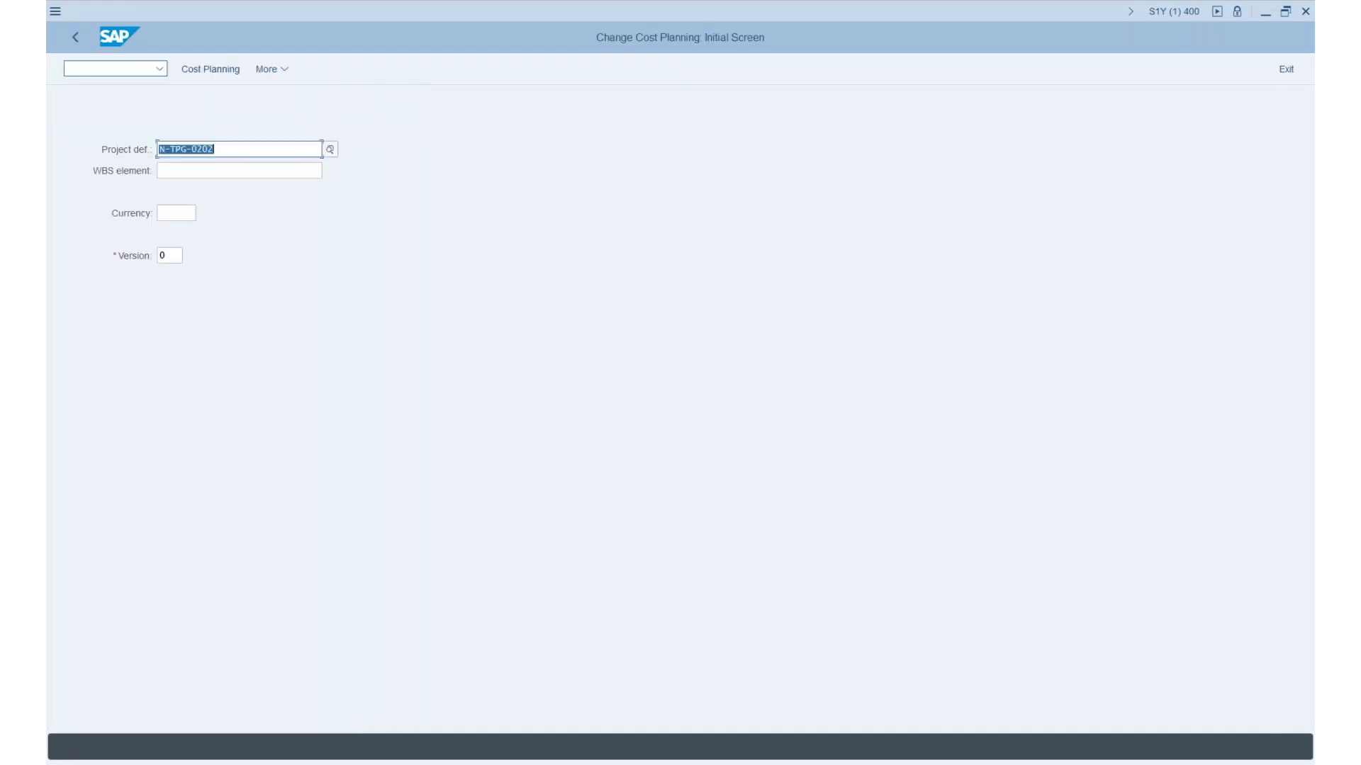
click(211, 69)
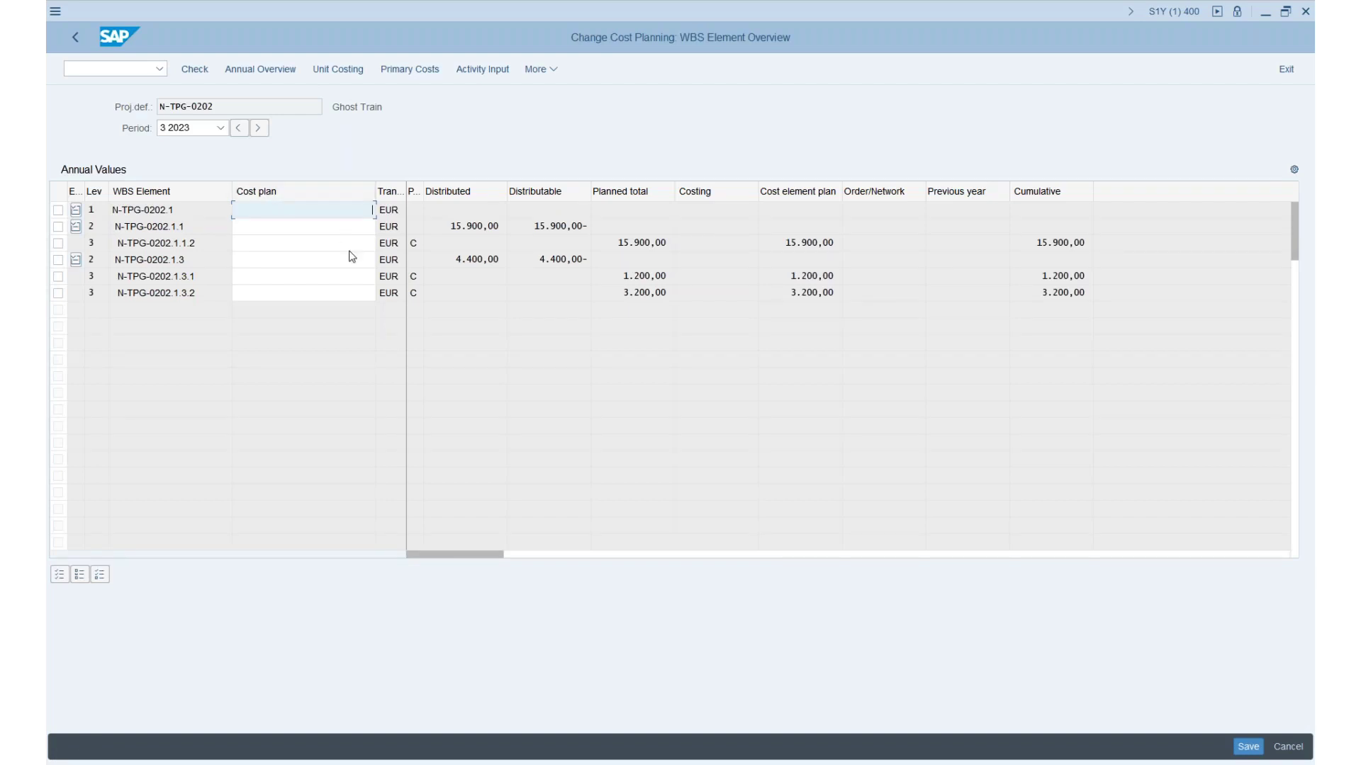
- Open the primary cost planning of WBS element N-TPG-0202.1.1.2, Research testing lab Floor 2
click(348, 276)
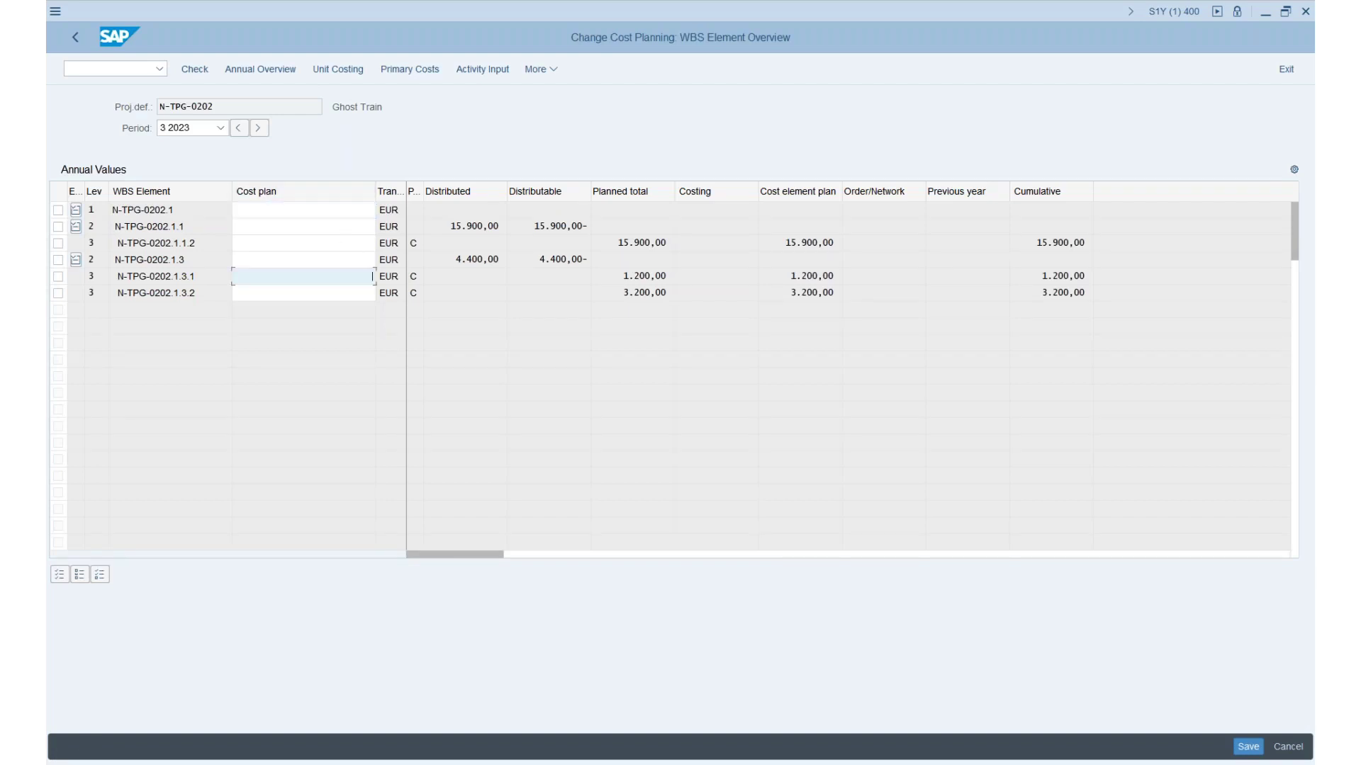
click(358, 243)
click(409, 70)
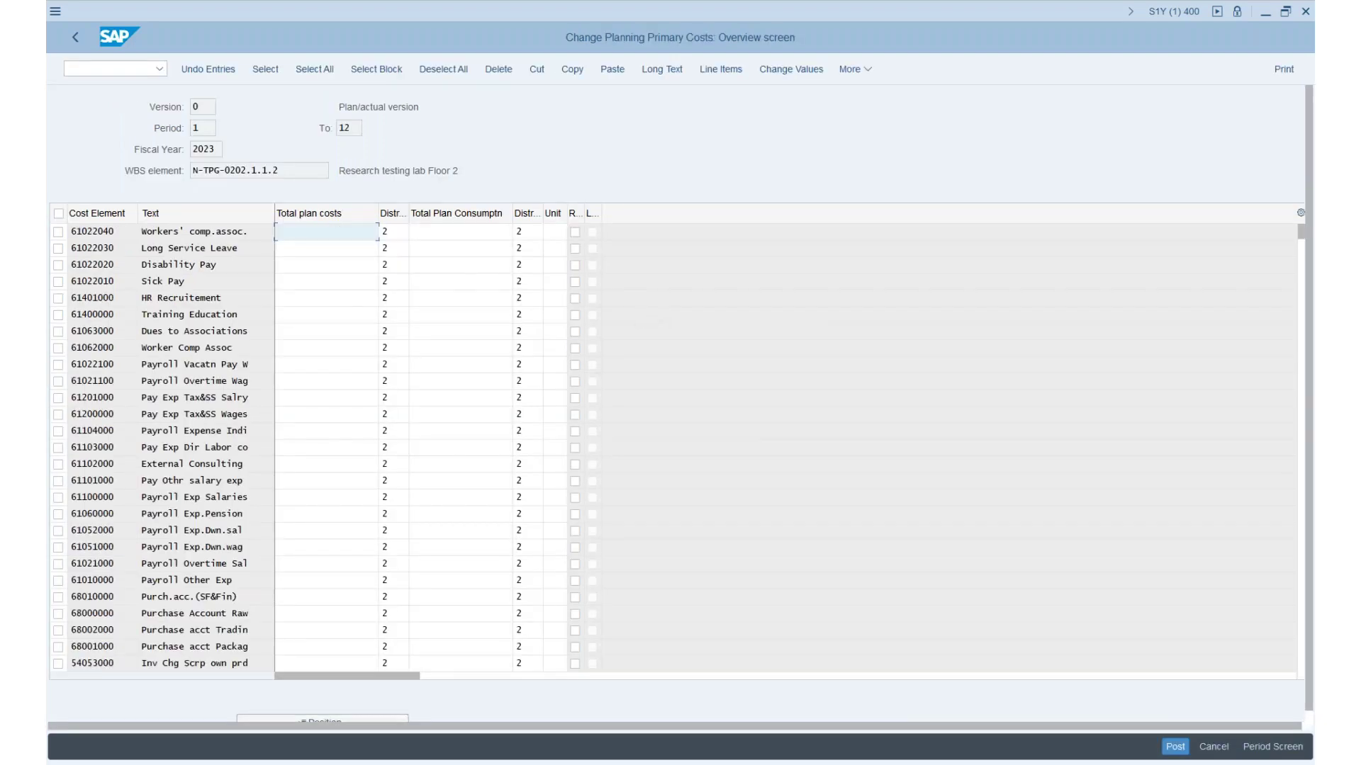
- Find cost element 63007000 Services among the primary costs and open its monthly breakdown of planned costs
scroll(331, 392, down, 1)
scroll(328, 392, down, 12)
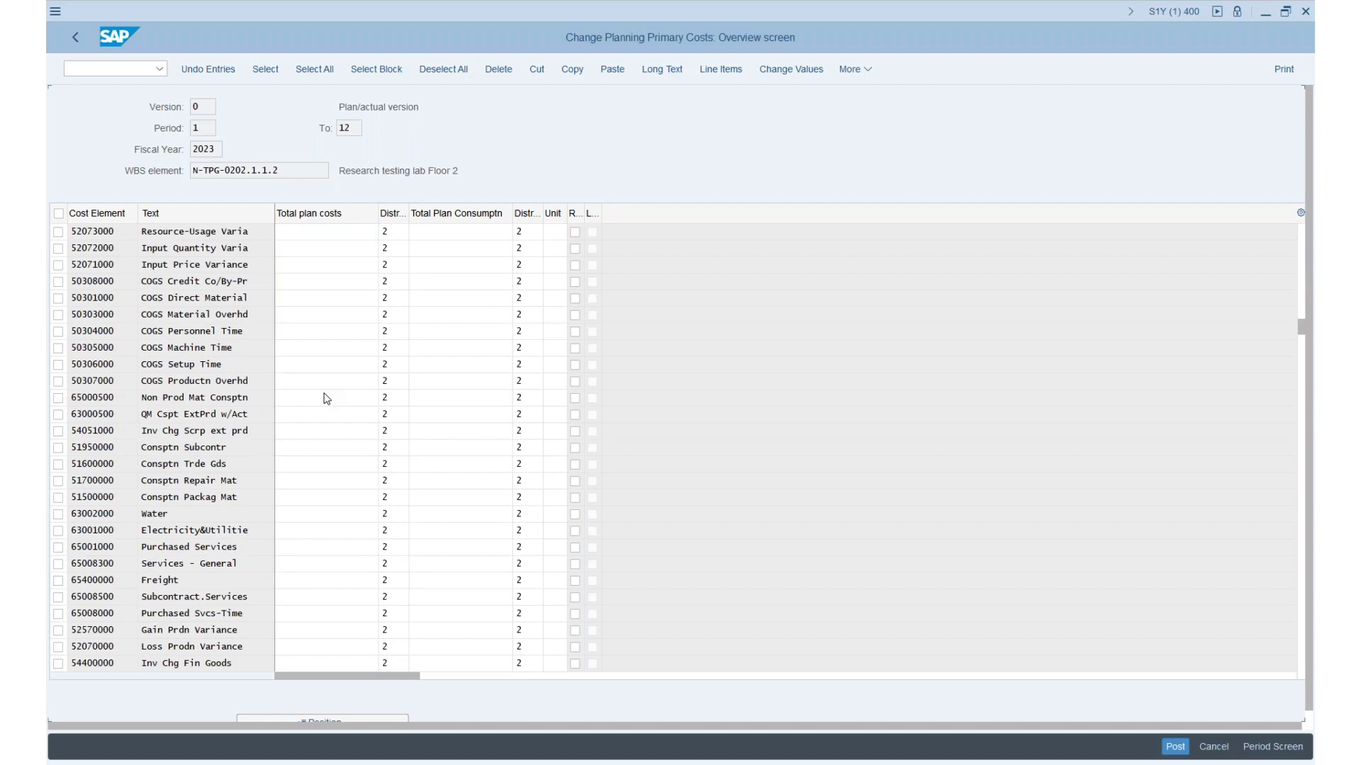
scroll(327, 399, down, 2)
scroll(326, 399, down, 3)
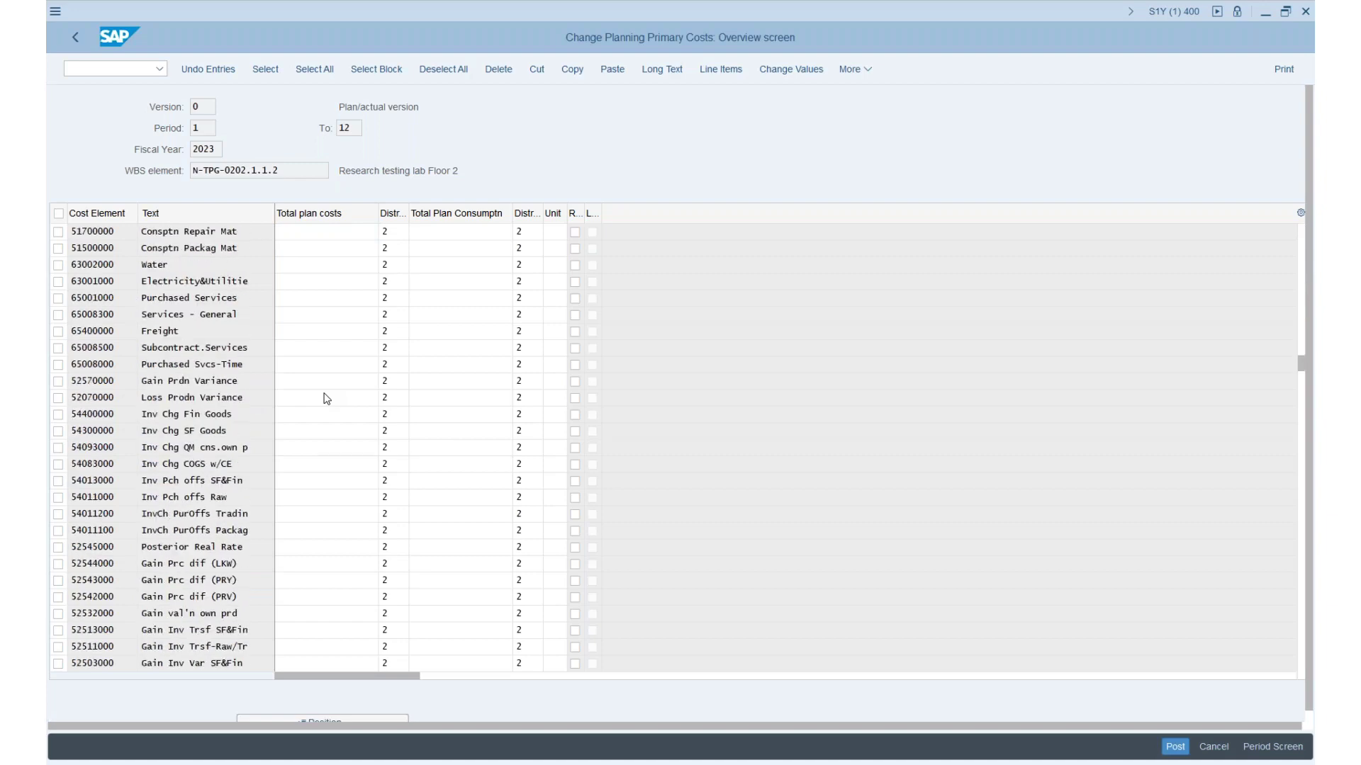
scroll(327, 399, down, 5)
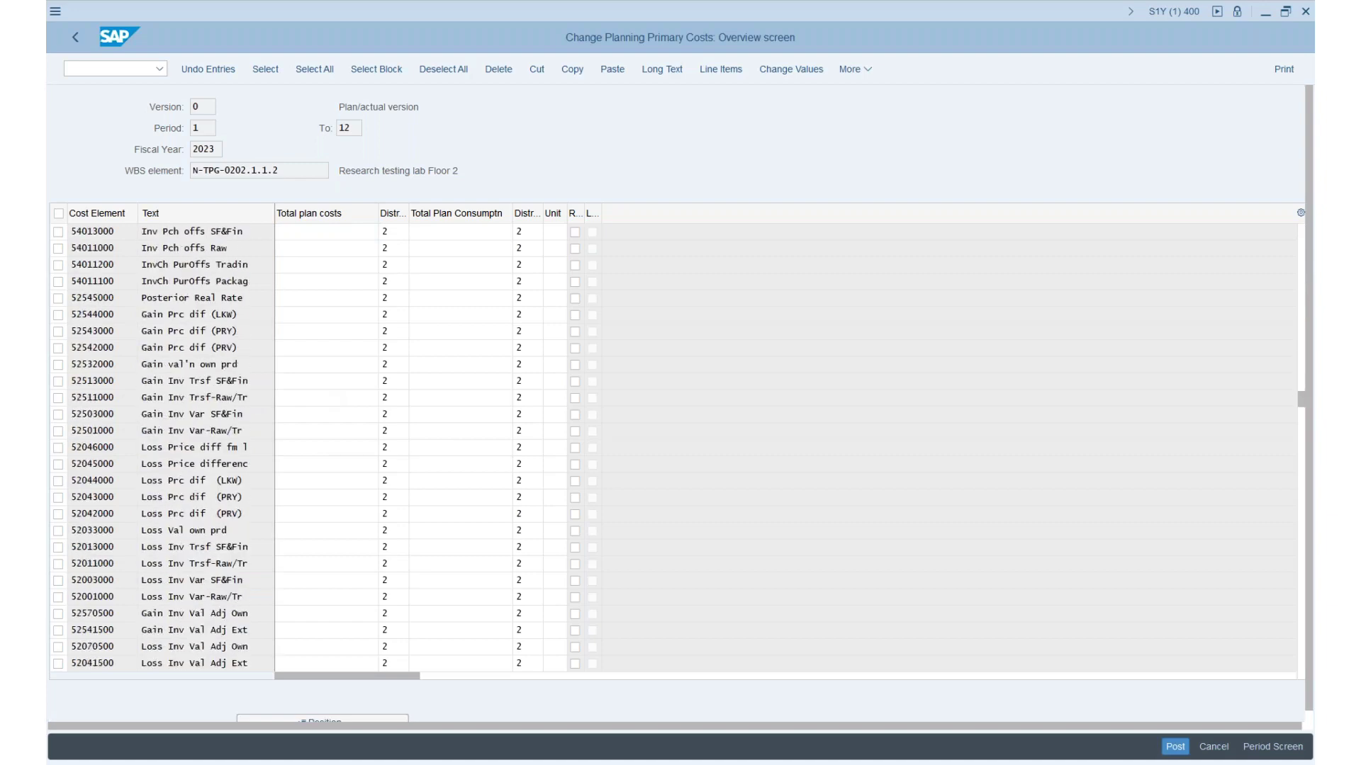
scroll(326, 399, down, 5)
scroll(322, 393, down, 7)
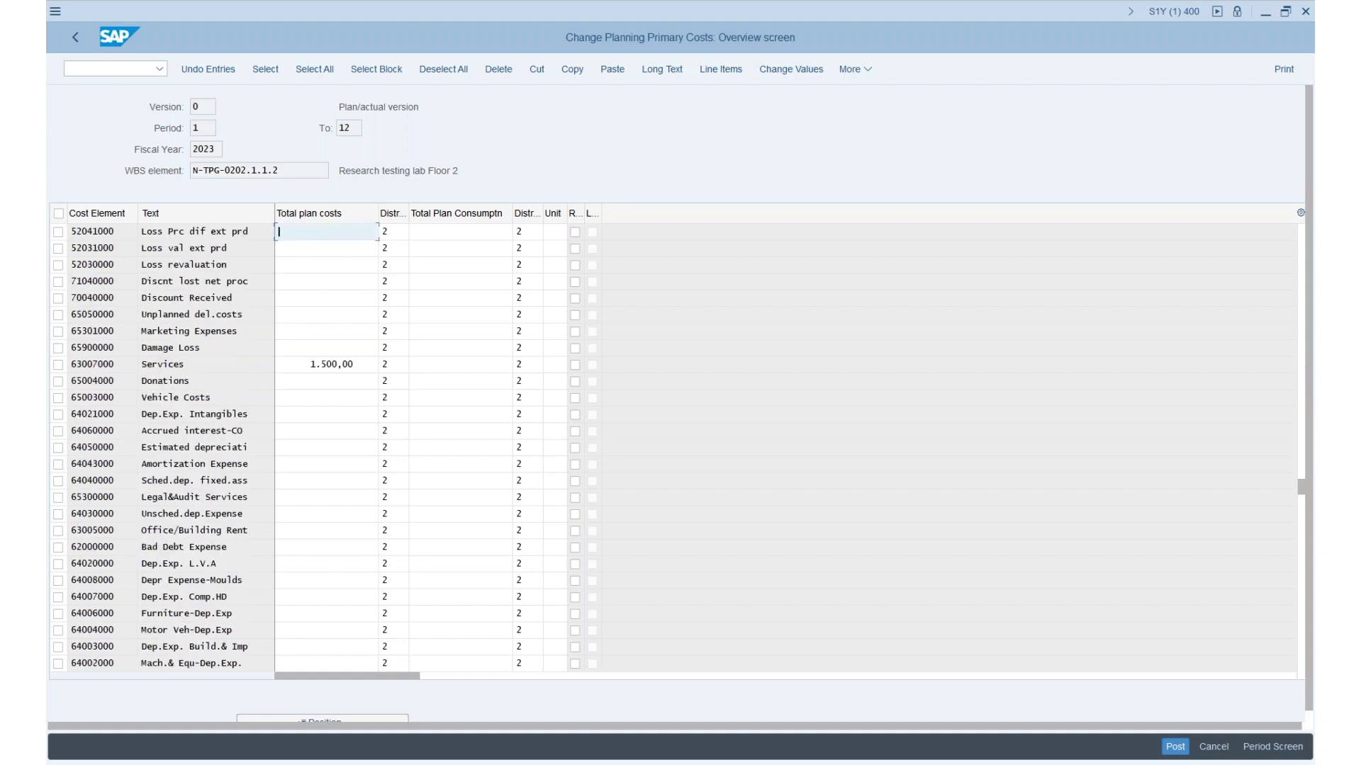
click(304, 367)
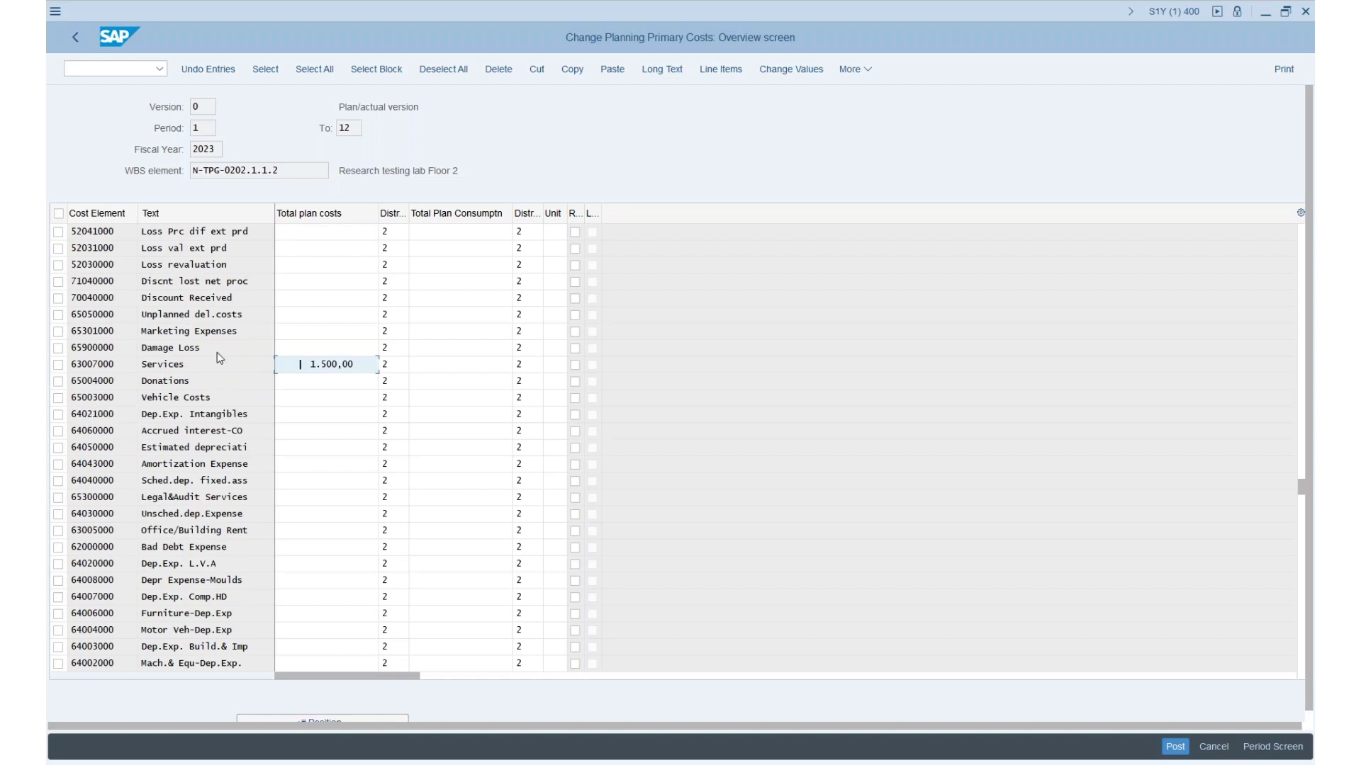
key(Return)
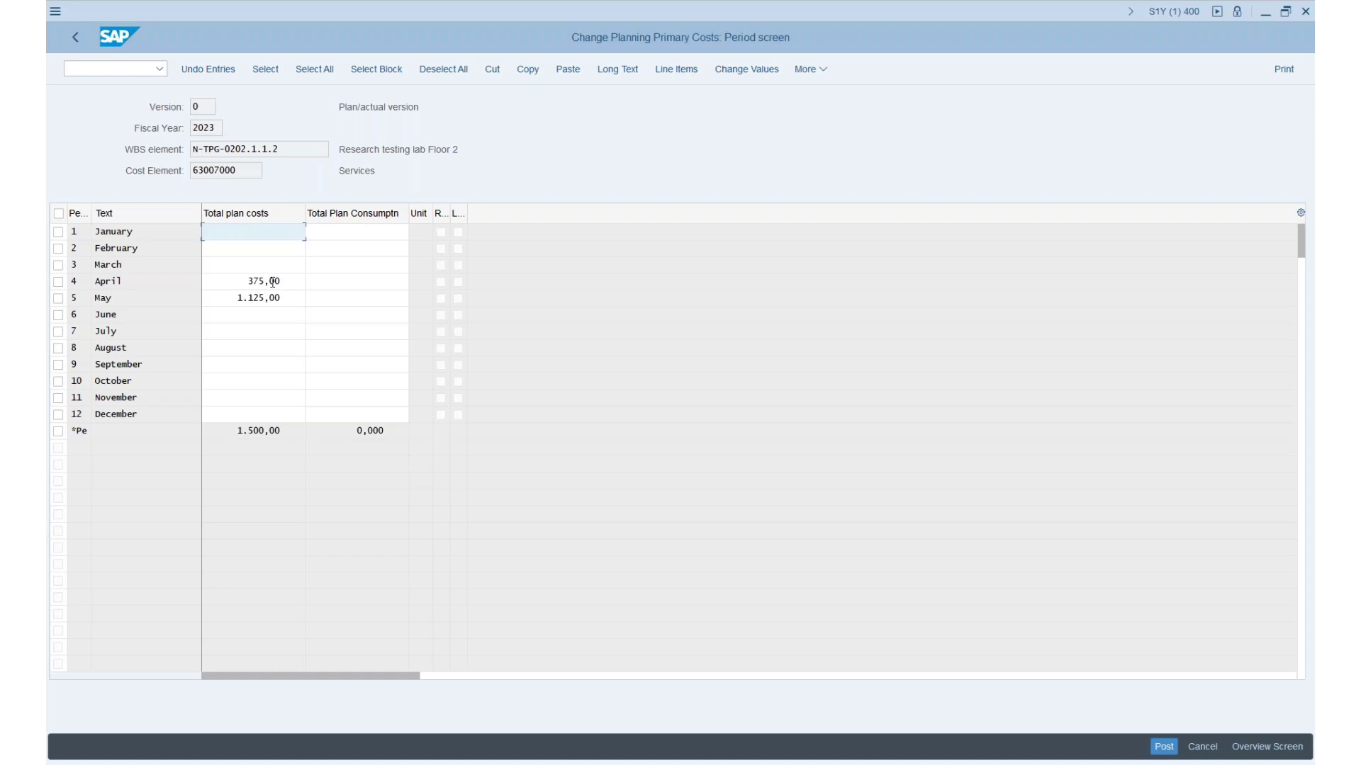
- Return to the WBS element overview and open the activity input planning of N-TPG-0202.1.3.2, Specifictions
click(68, 36)
click(81, 36)
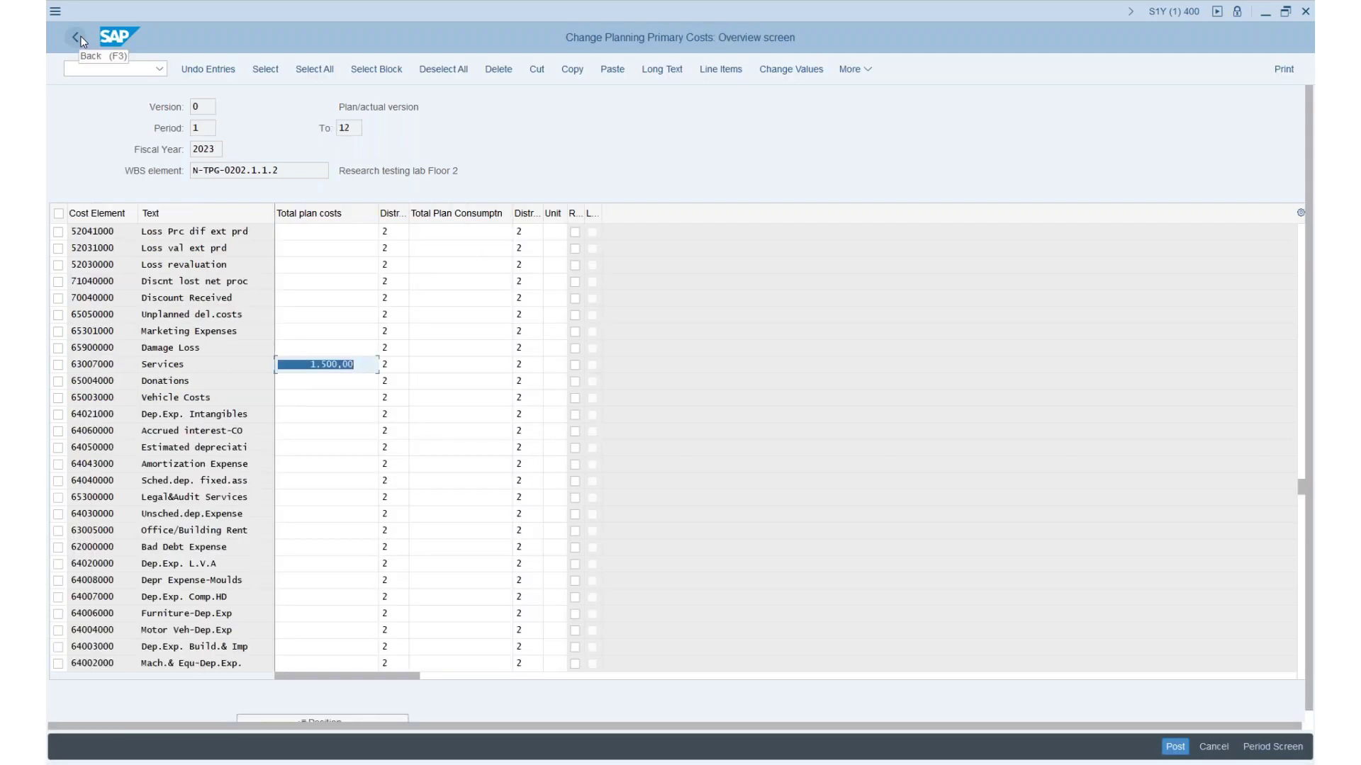
click(80, 36)
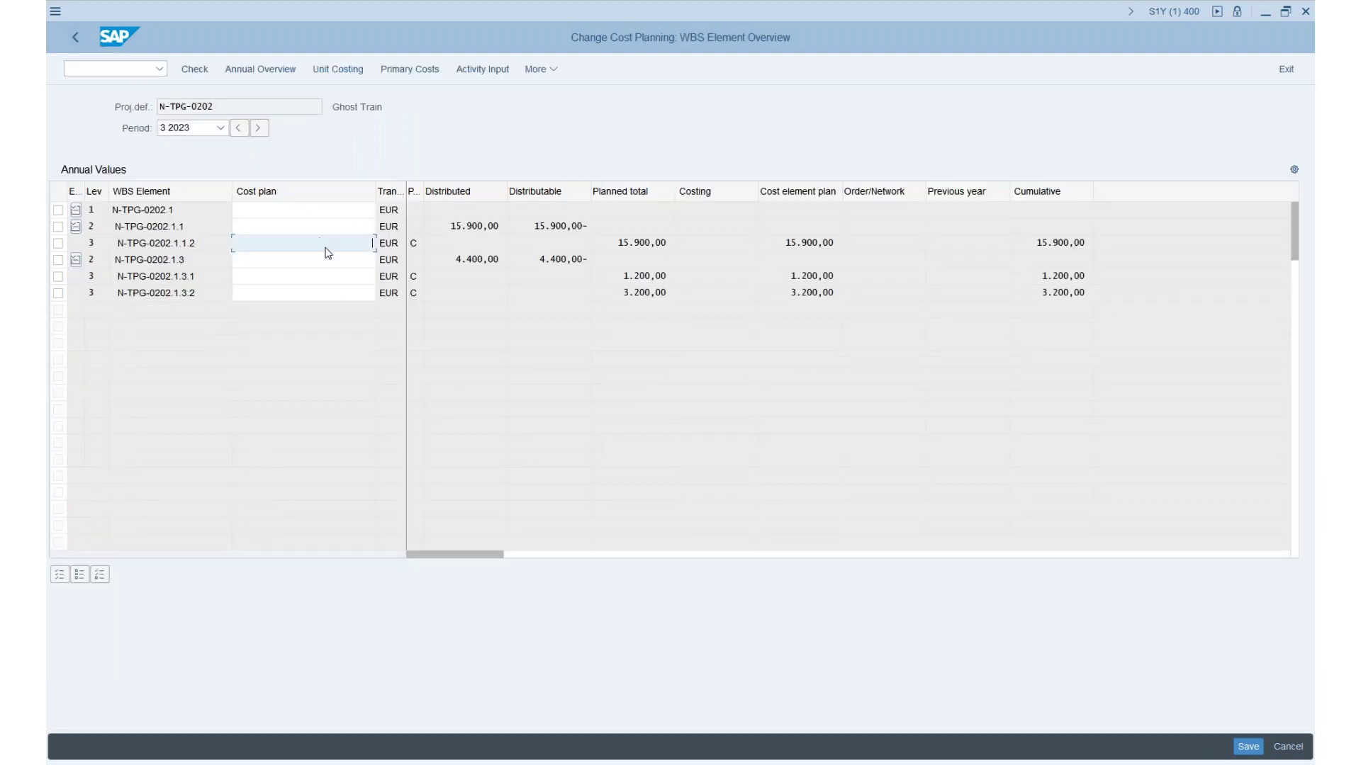
click(339, 293)
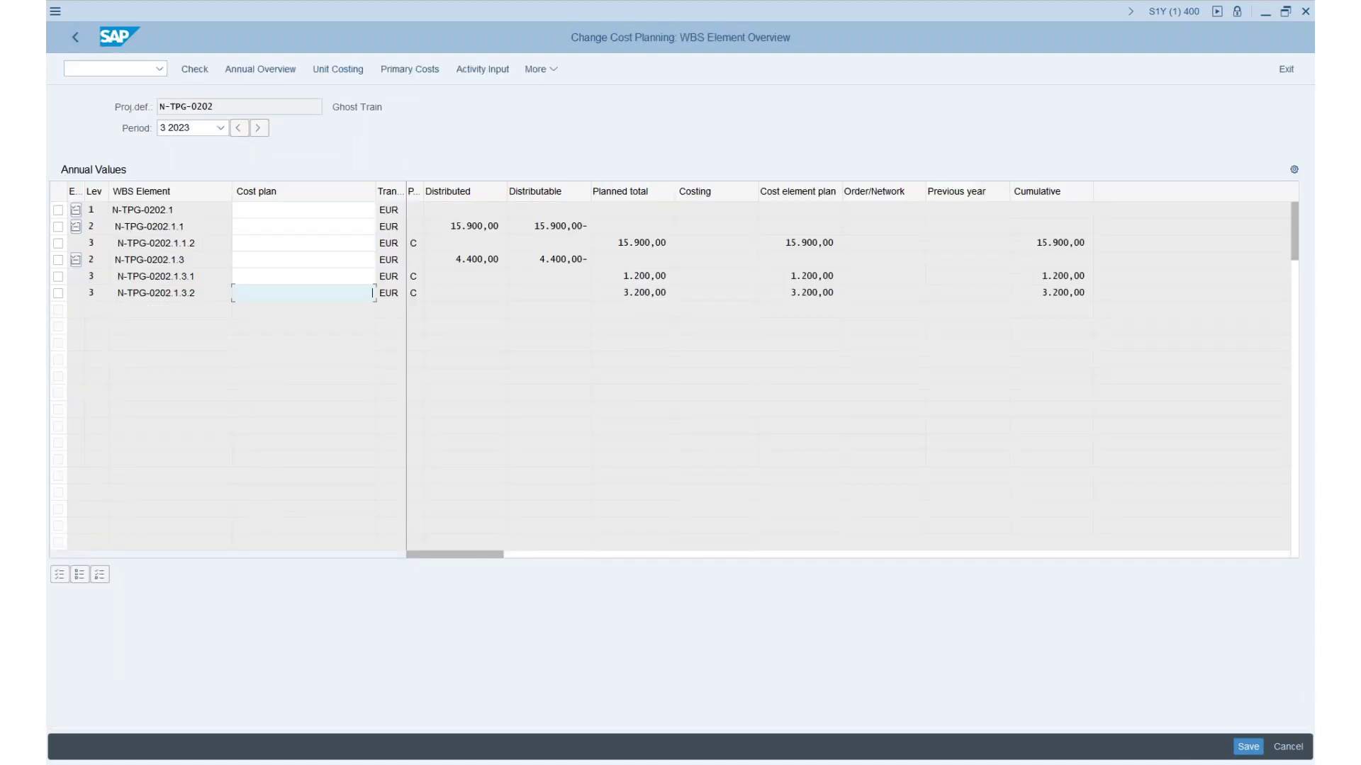
click(482, 70)
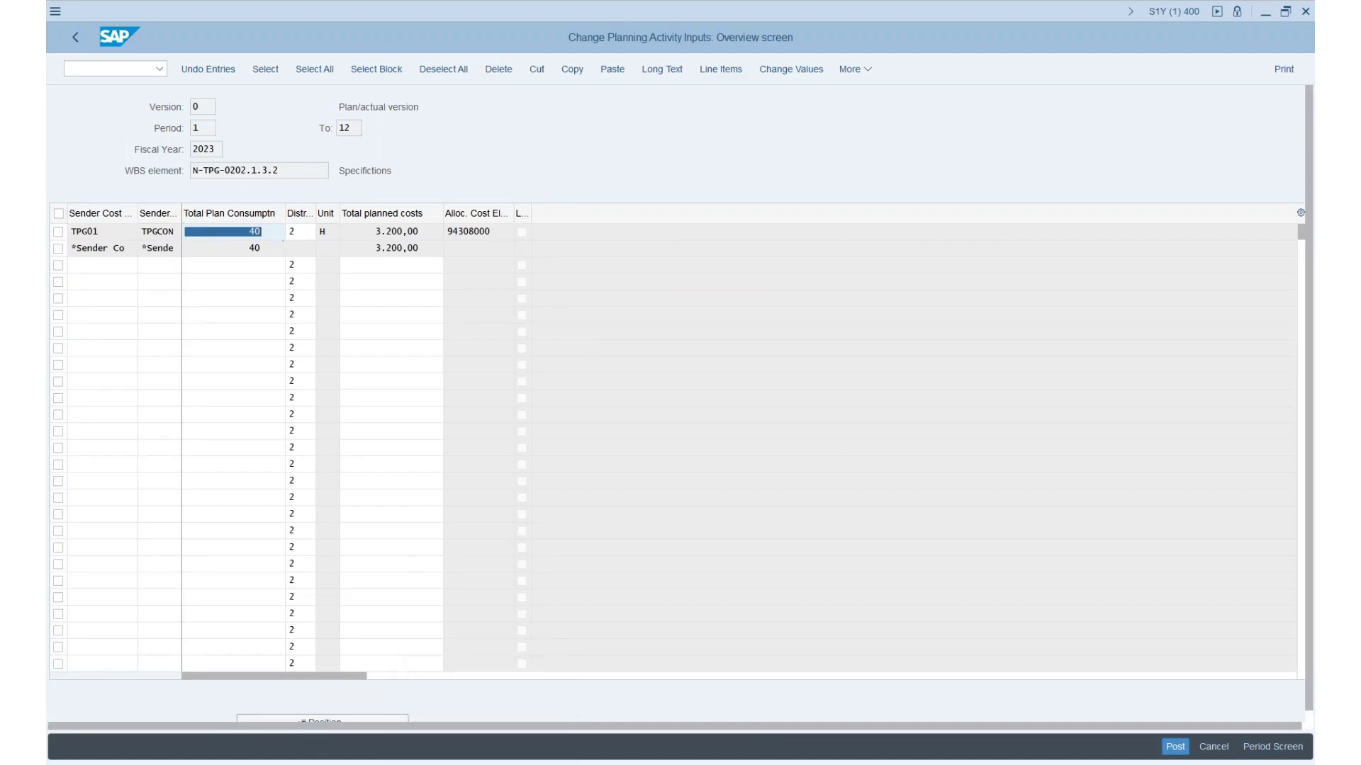
- Compare the TPG consulting remaining work in Planisware with the SAP activity input and open its monthly breakdown
click(557, 721)
click(878, 510)
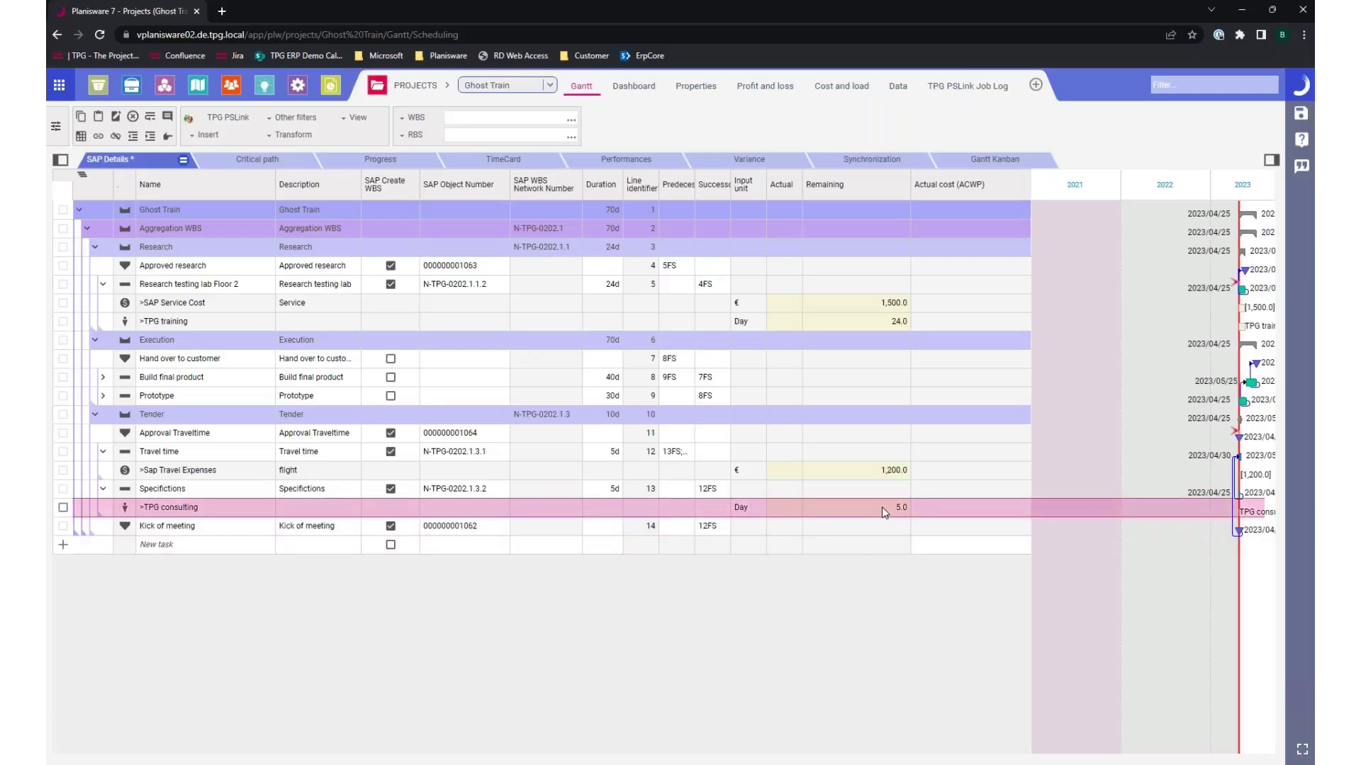
click(1242, 10)
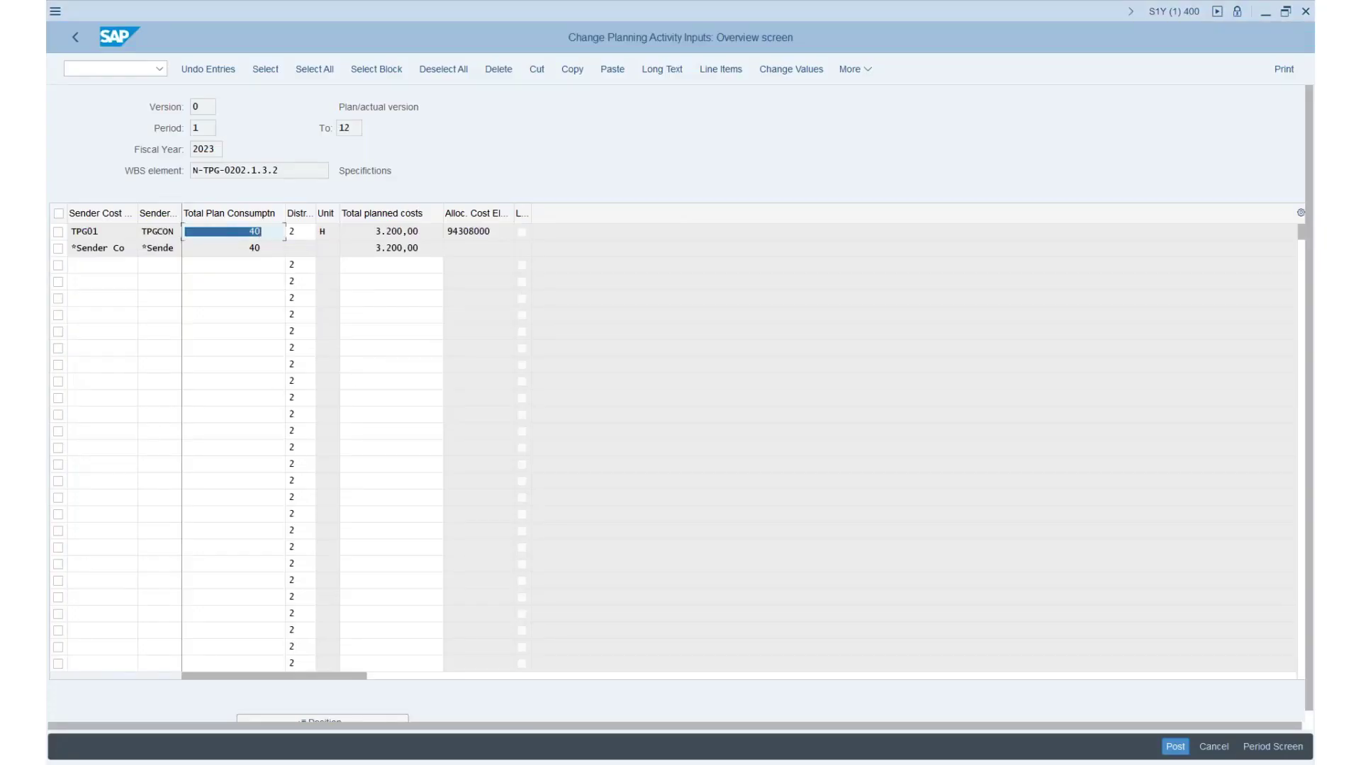
key(F7)
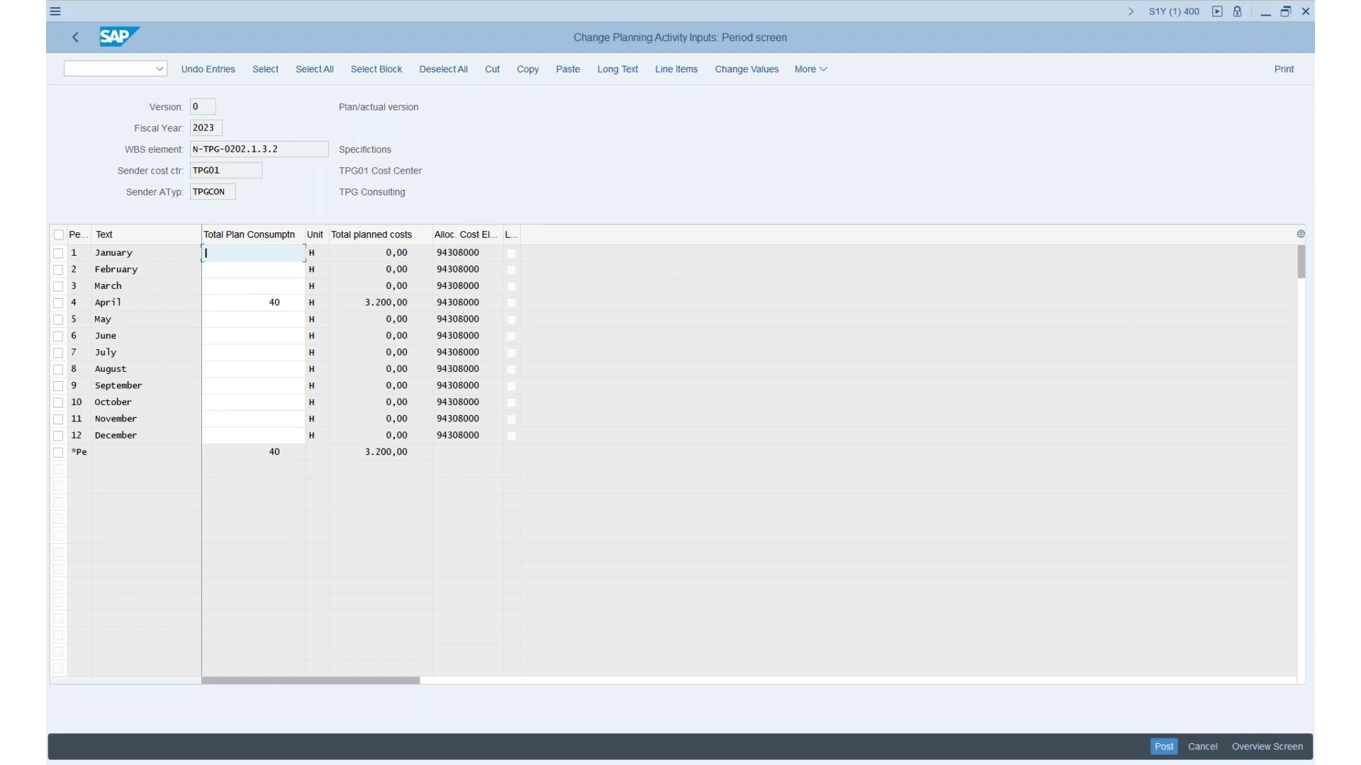
- Return to the WBS element overview, check the Sap Travel Expenses in the Planisware Gantt, and switch back to SAP
click(75, 36)
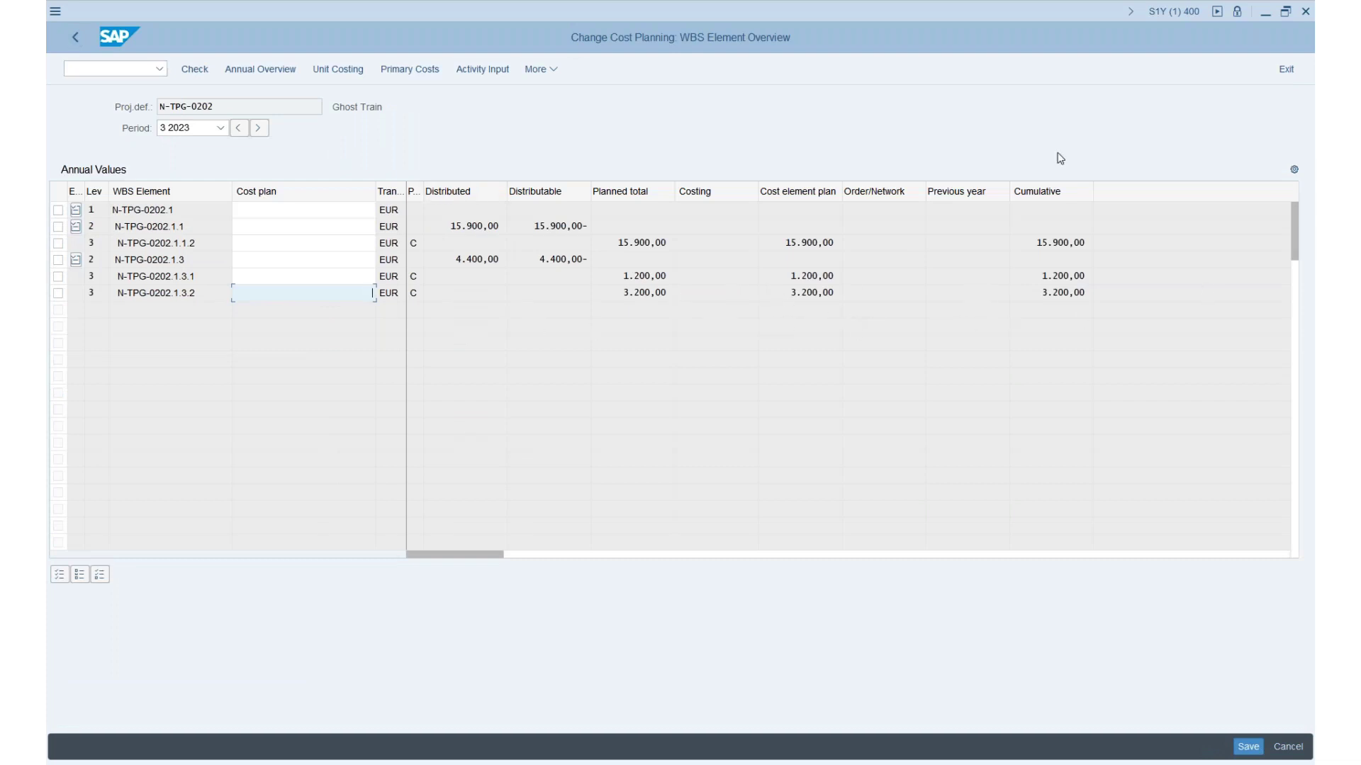
click(1265, 13)
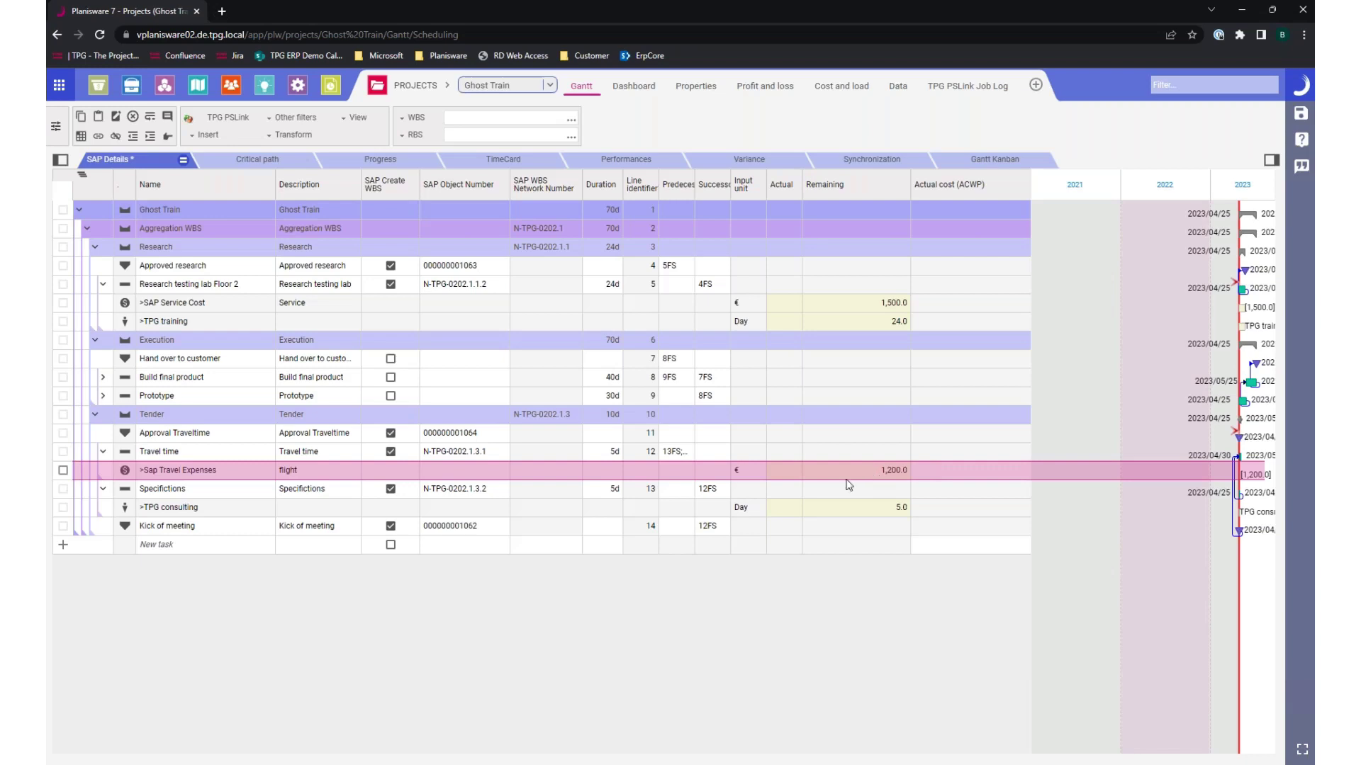
mouse_move(517, 762)
click(470, 741)
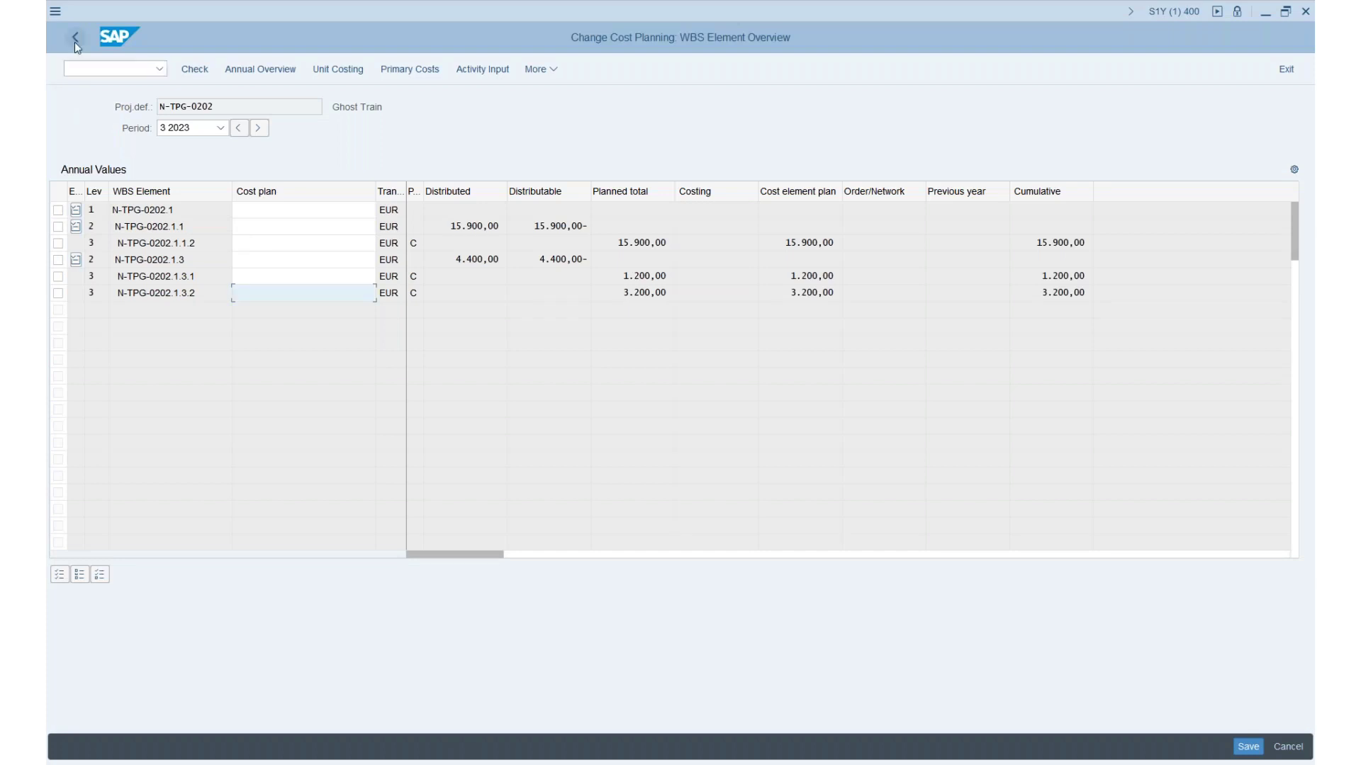
- Leave cost planning with the entries saved and open the Enter Manual Cost Allocation transaction
click(74, 40)
click(303, 322)
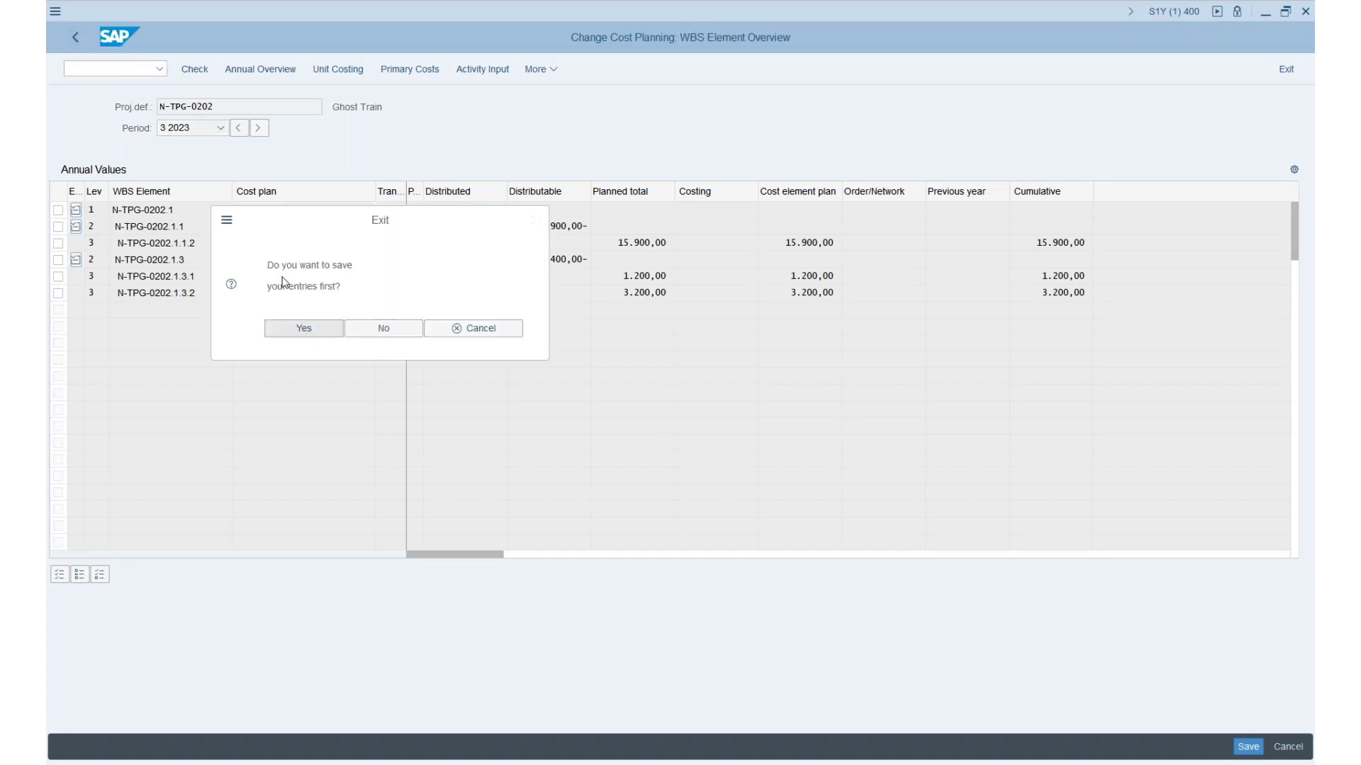
click(80, 39)
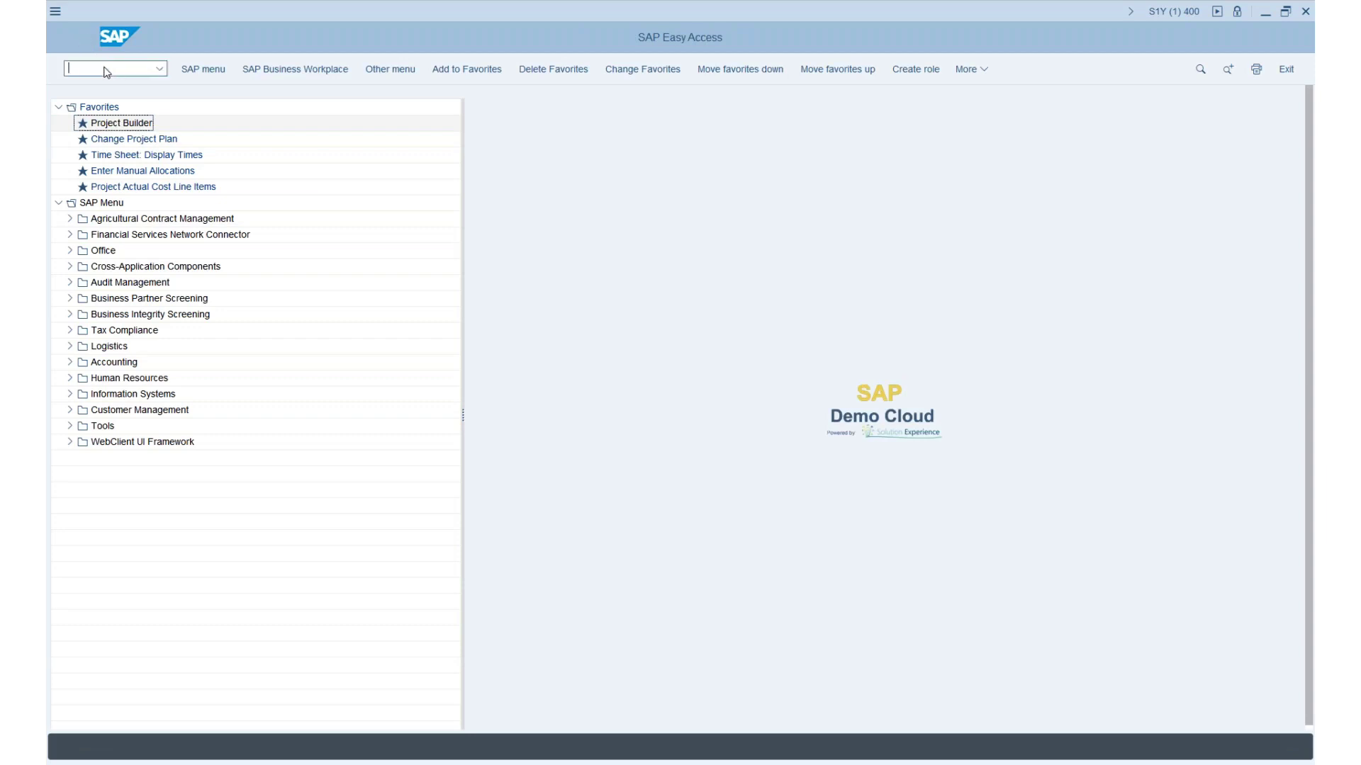
text(15n)
key(Return)
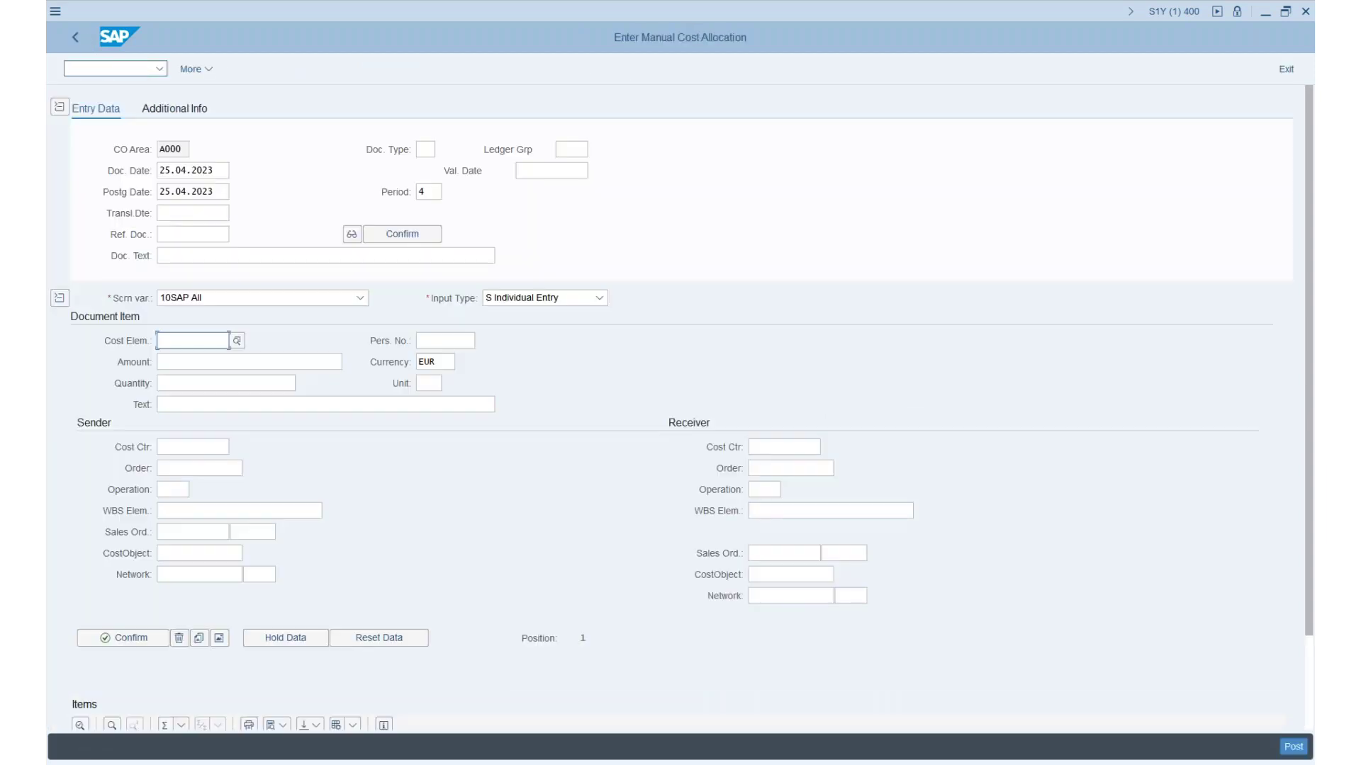
- Set the document item's cost element to 61008000 (travel expense misc.) and its amount to 800 EUR
click(224, 340)
text(61)
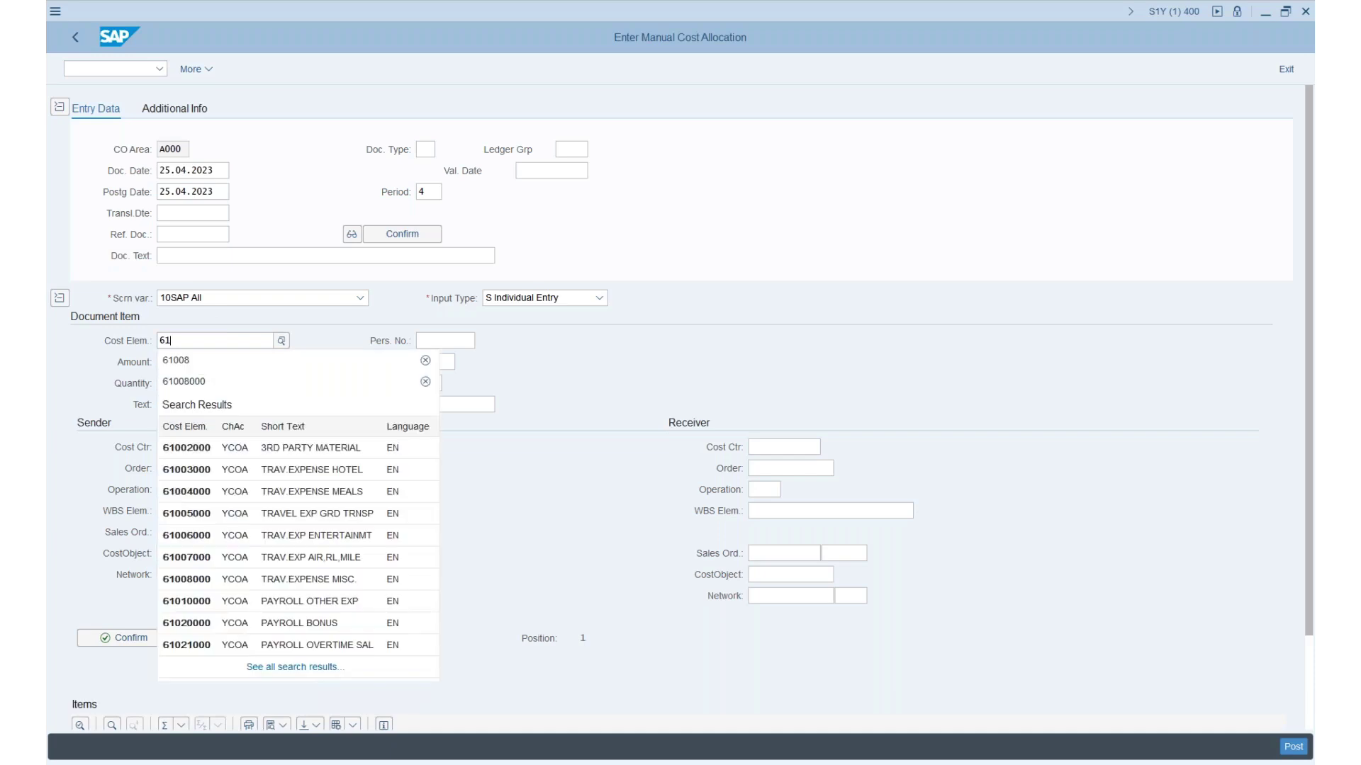
click(308, 578)
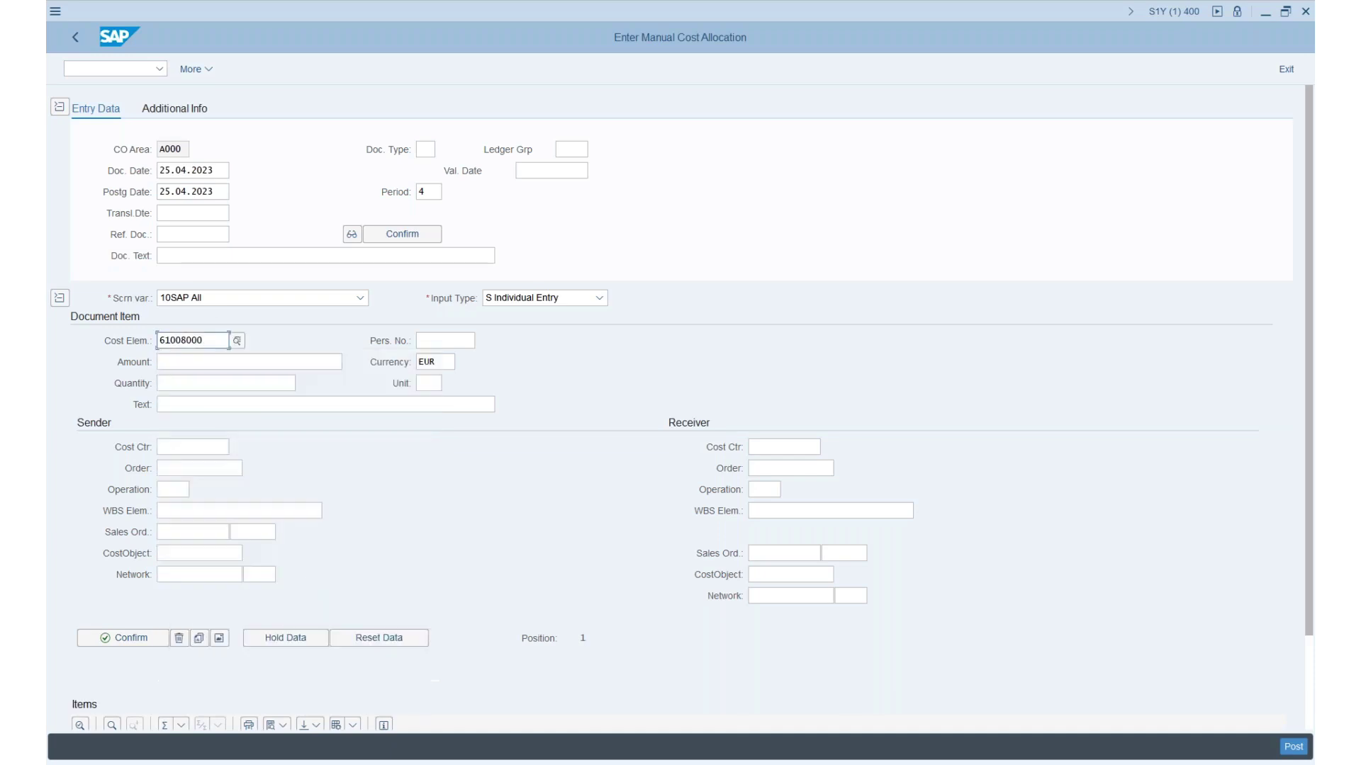
click(253, 362)
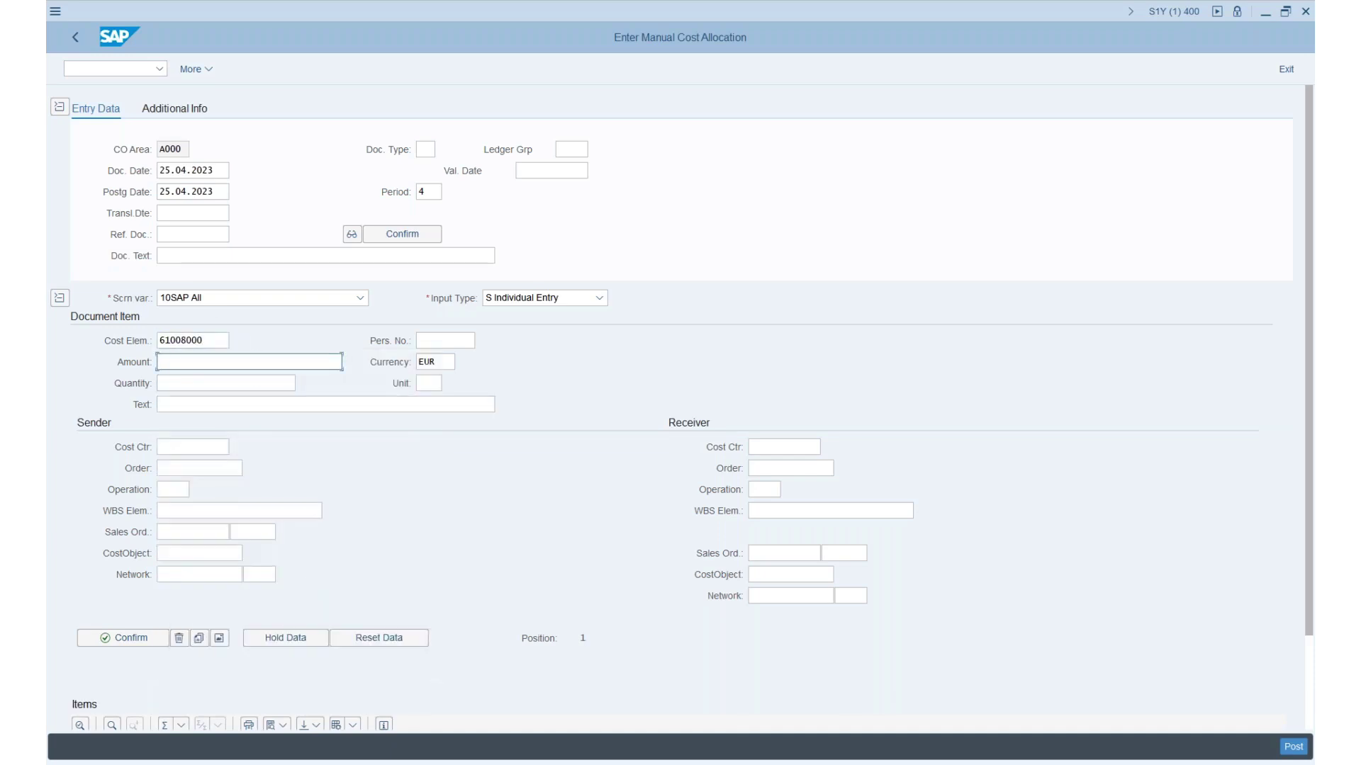
text(800)
- Allocate the cost from sender cost center TPG01 to receiver WBS element N-TPG-0202.1.3.1 and post the document
click(174, 447)
text(TPG01)
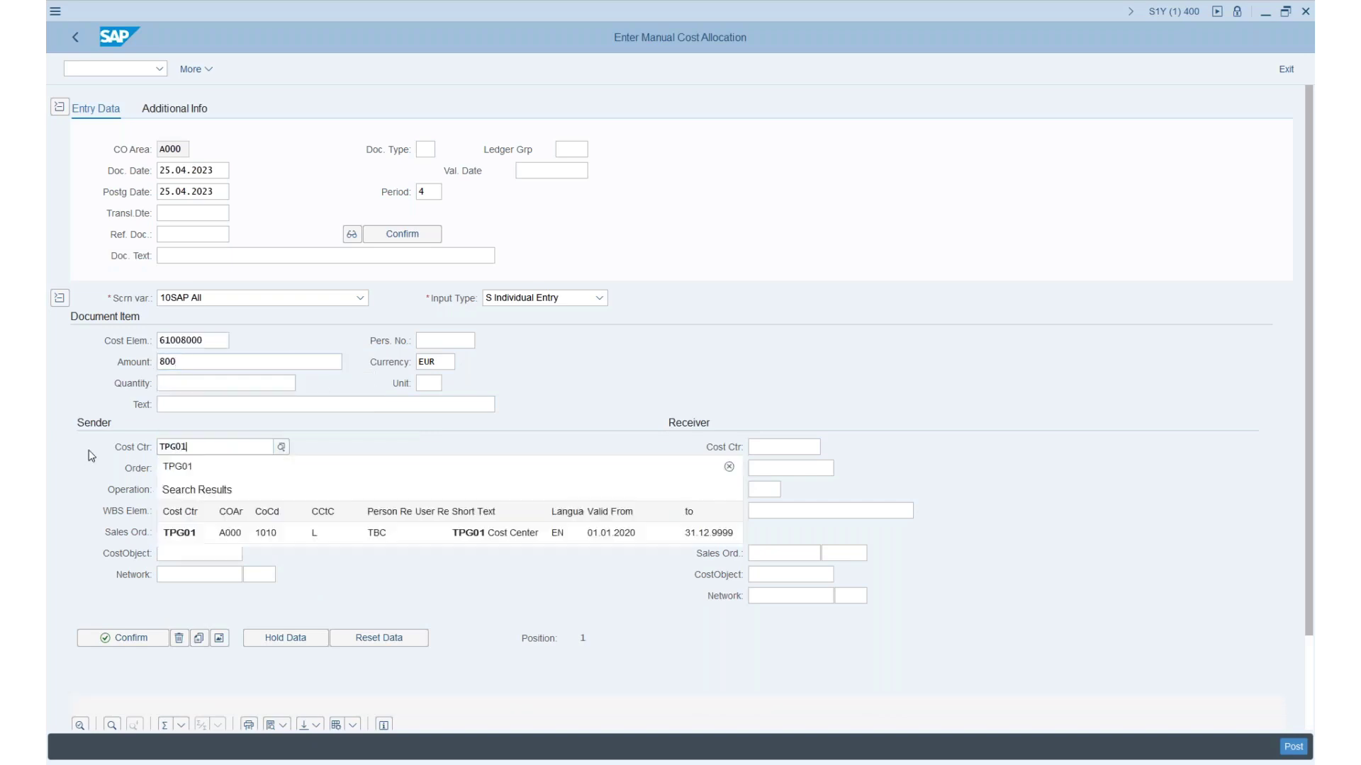
click(815, 511)
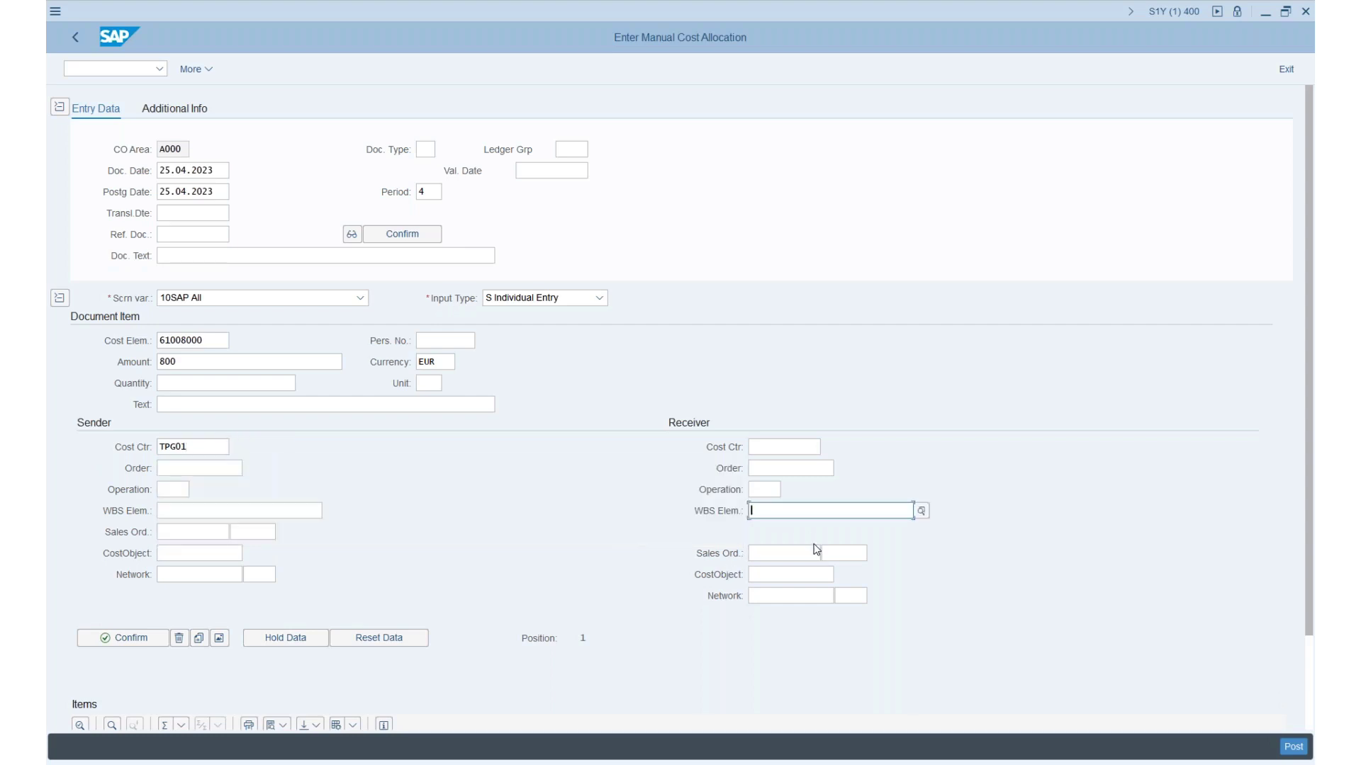
text(N-TPG-)
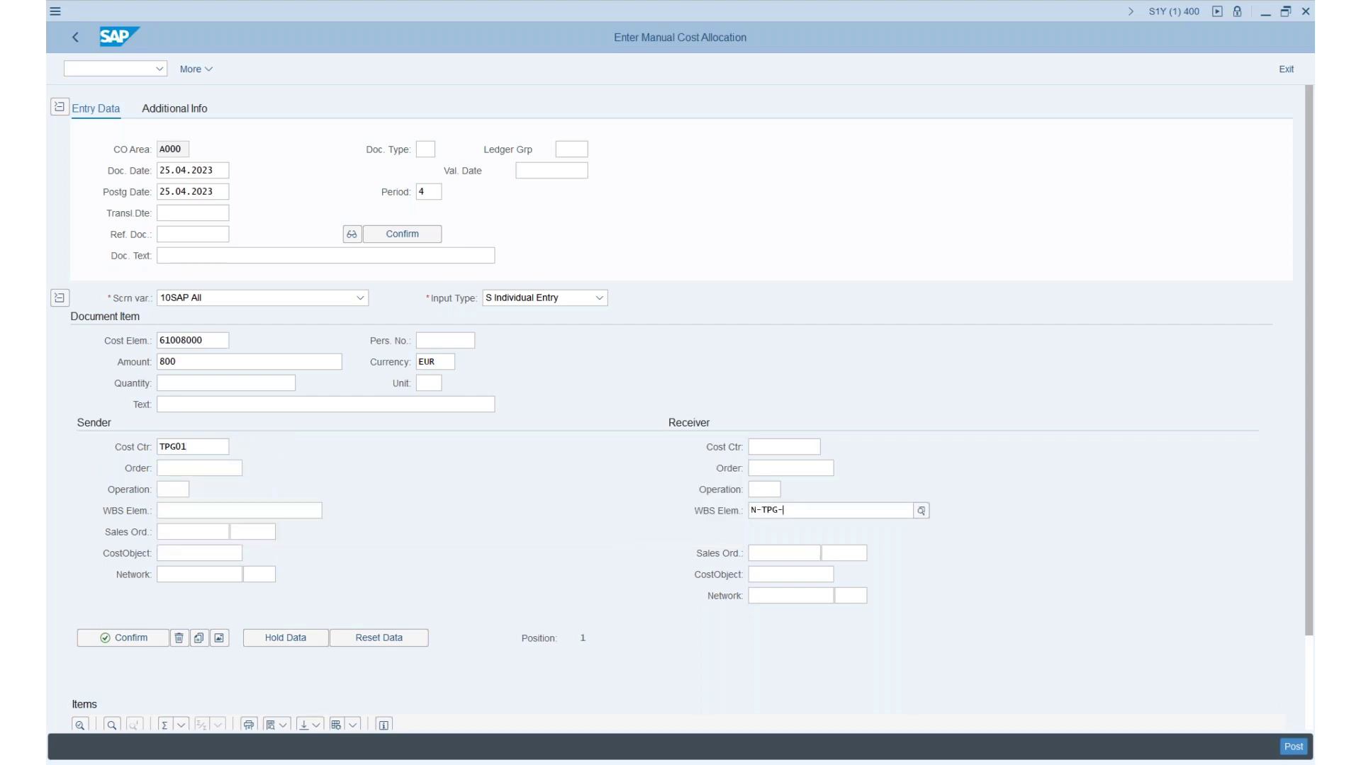
text(0202.)
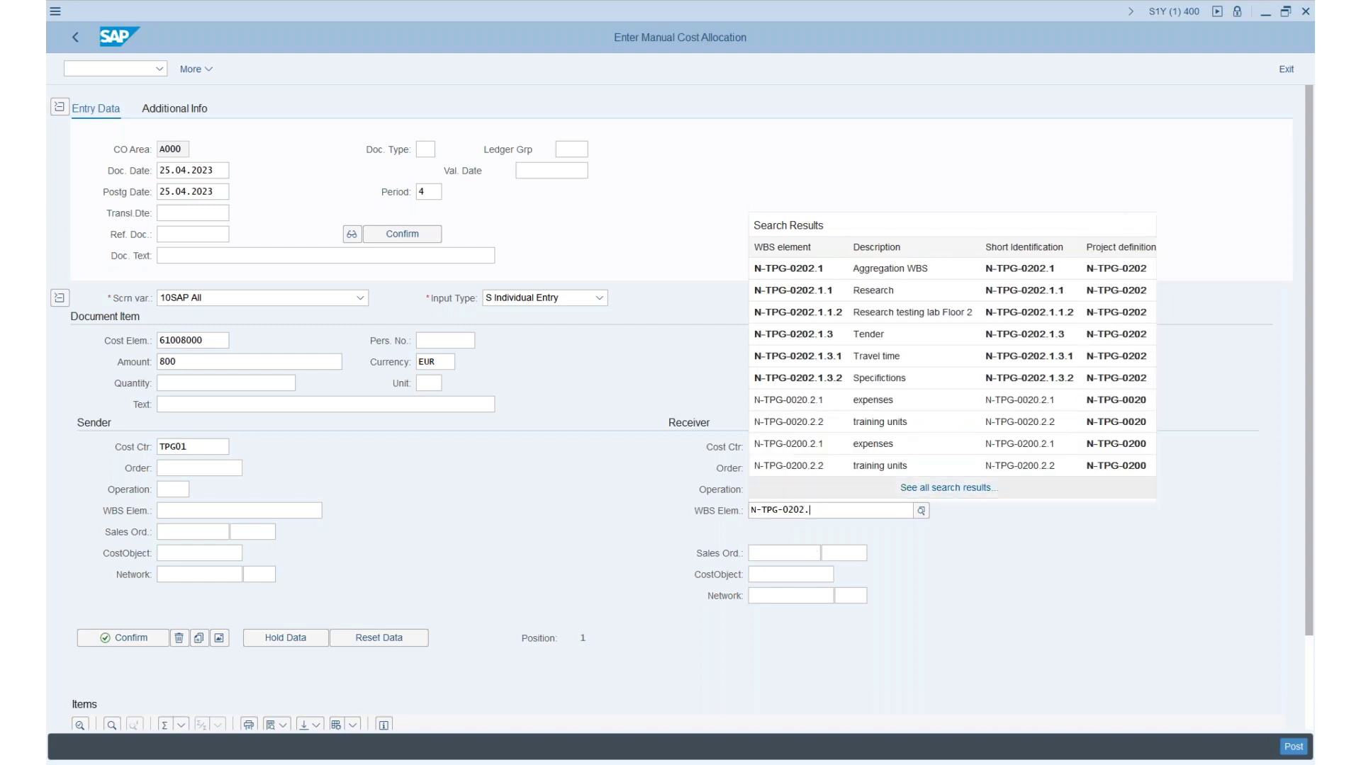
click(856, 357)
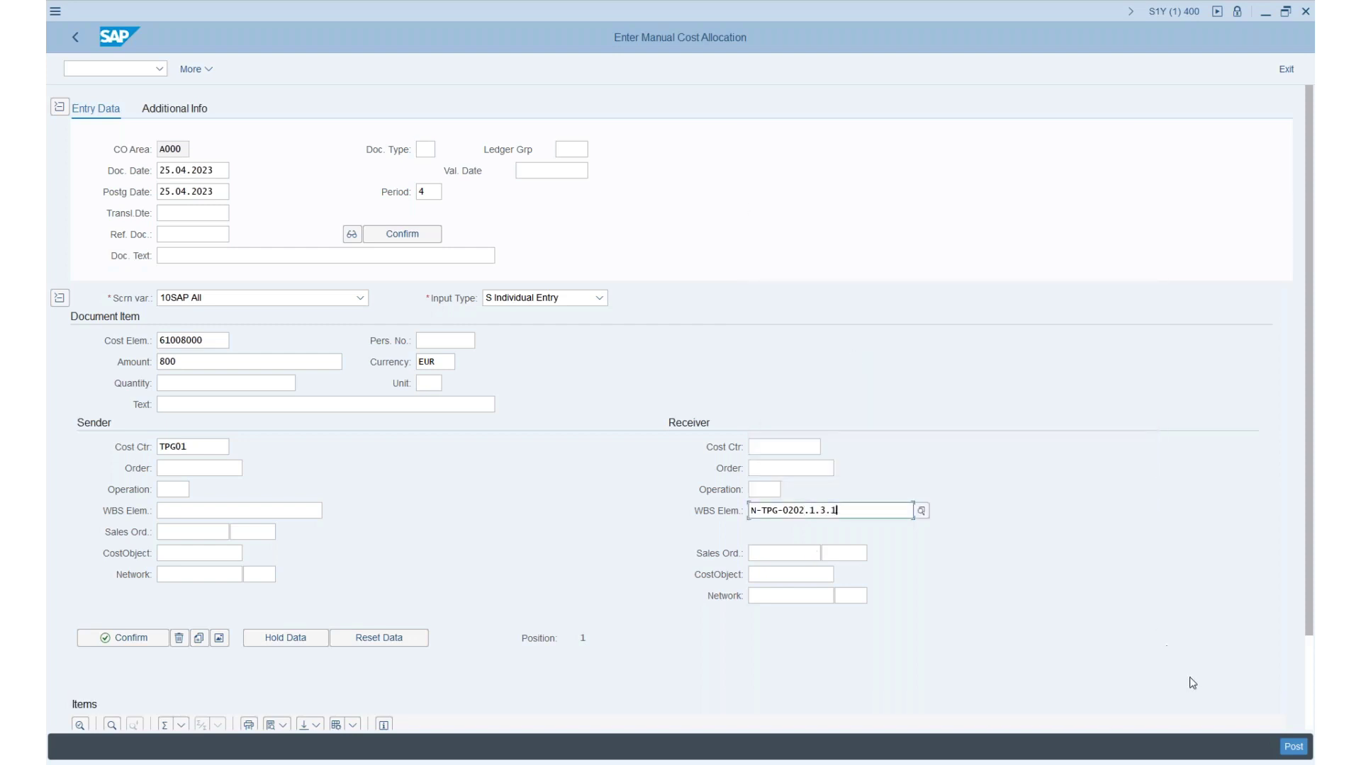
click(1294, 749)
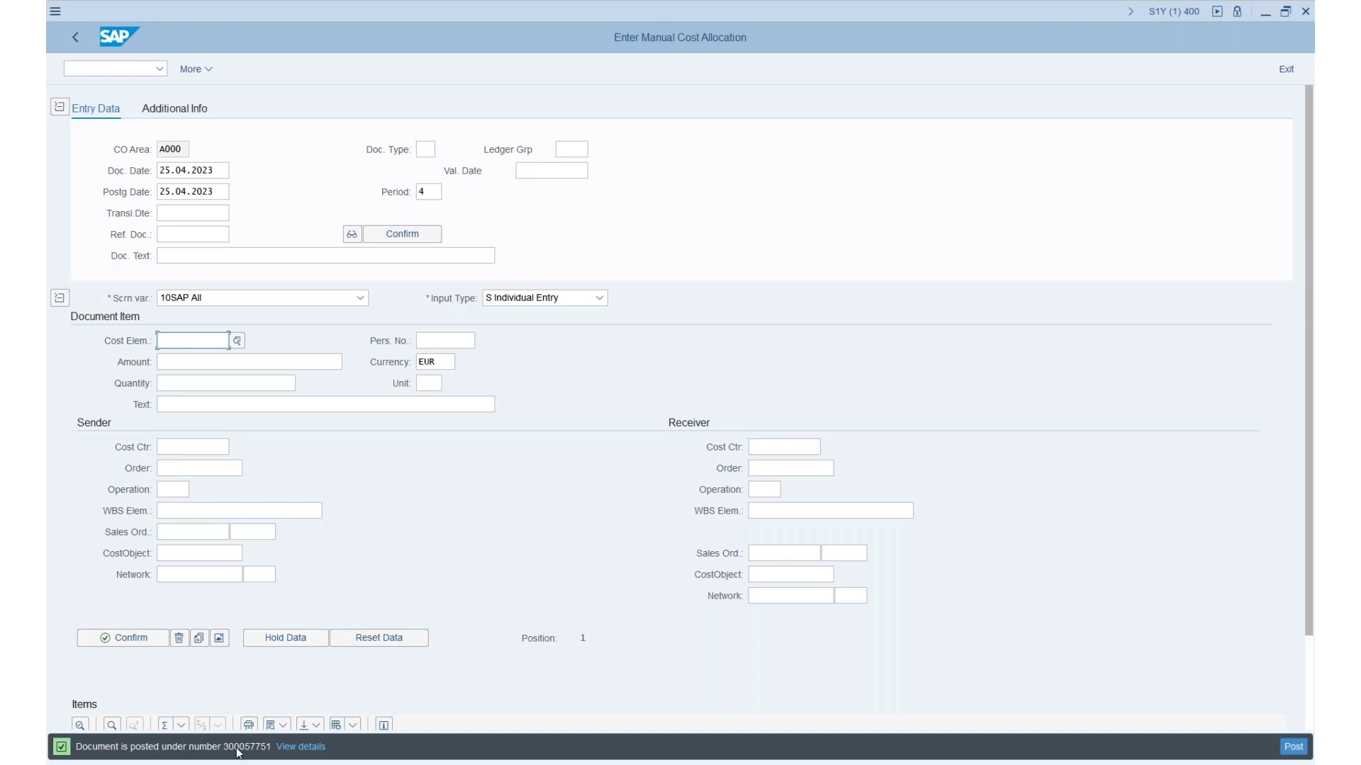
- Switch to Planisware and run the TPG PSLink job 050 - Import Actuals from SAP for the Ghost Train project
click(1268, 11)
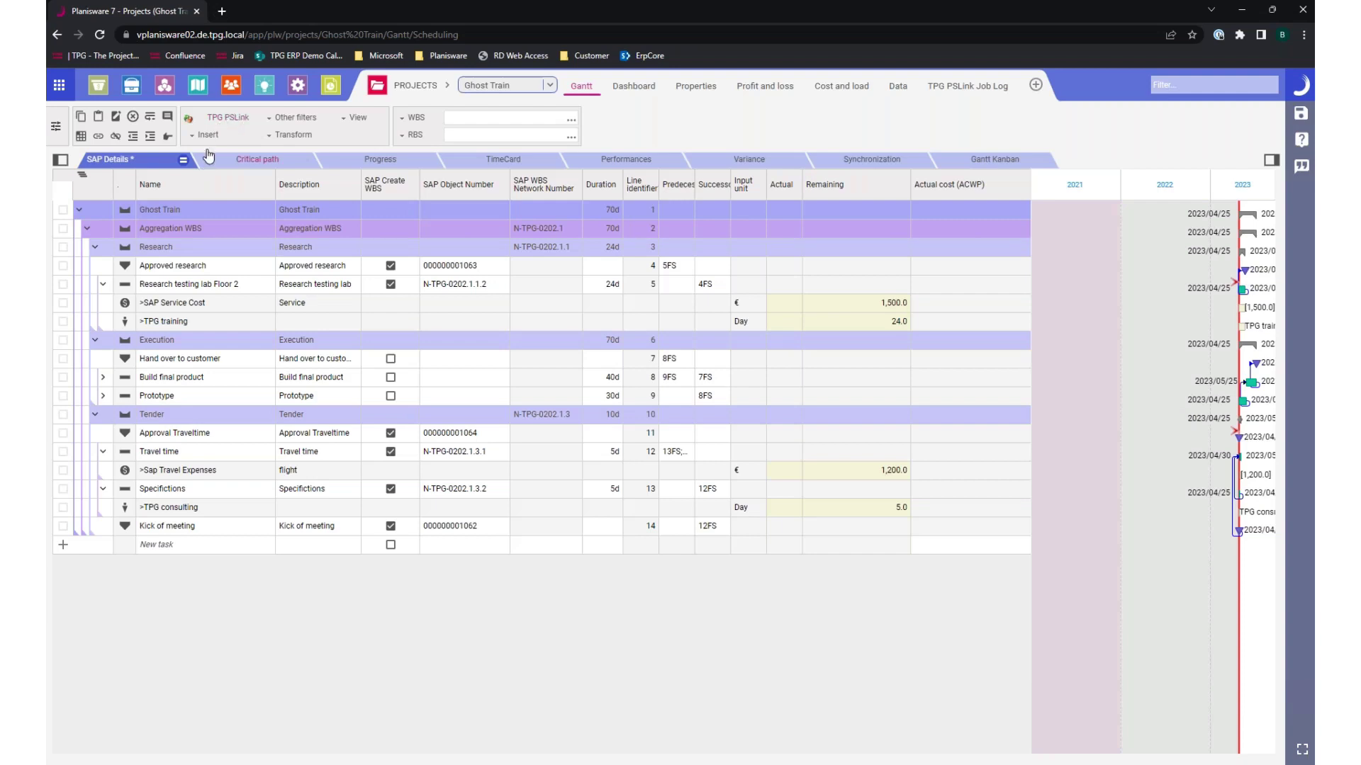
click(230, 119)
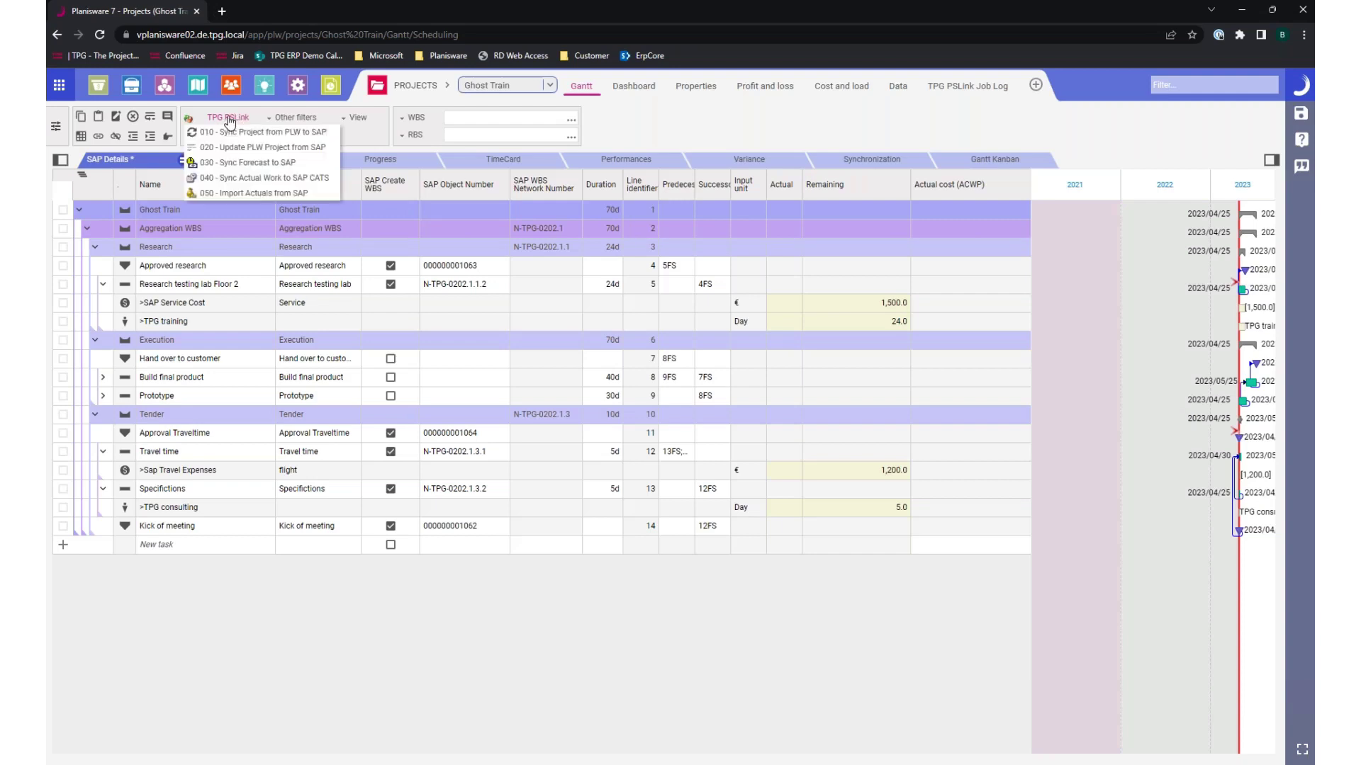
click(190, 162)
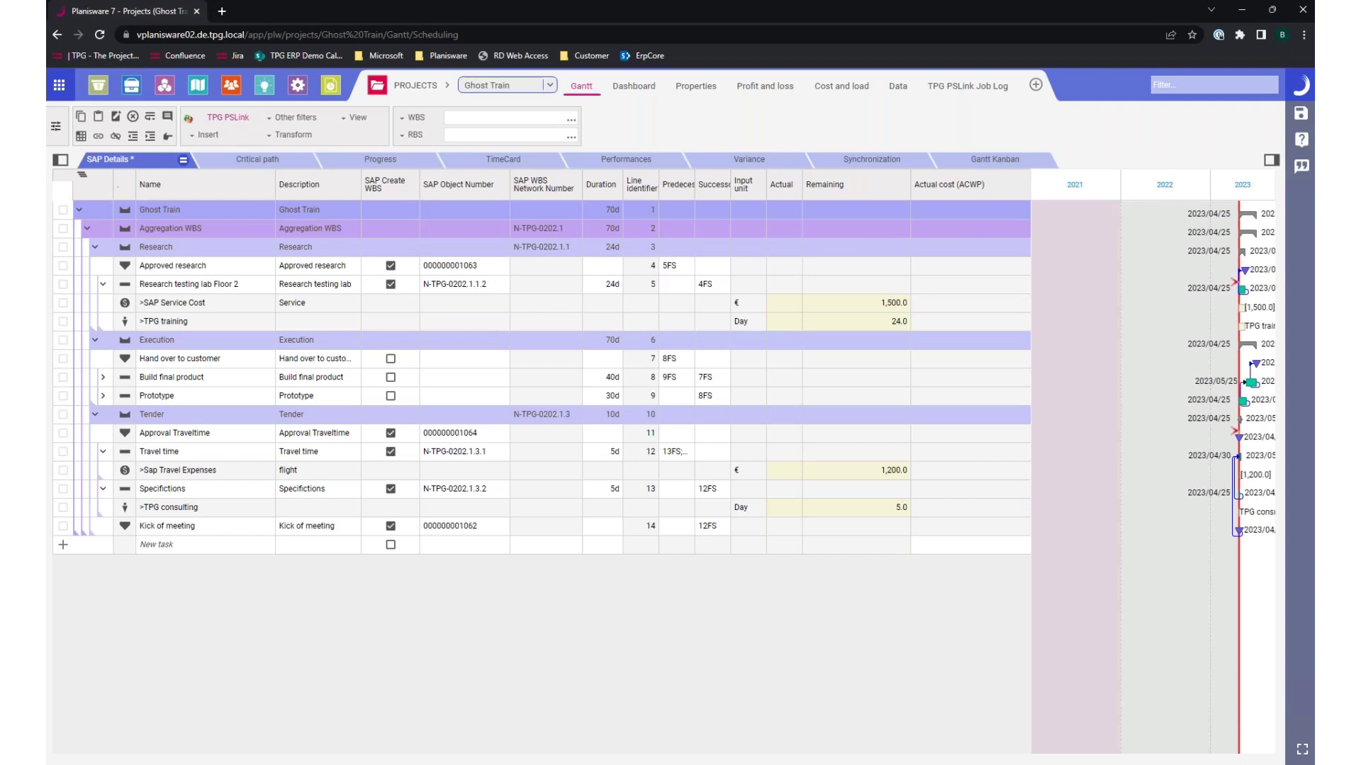
click(234, 118)
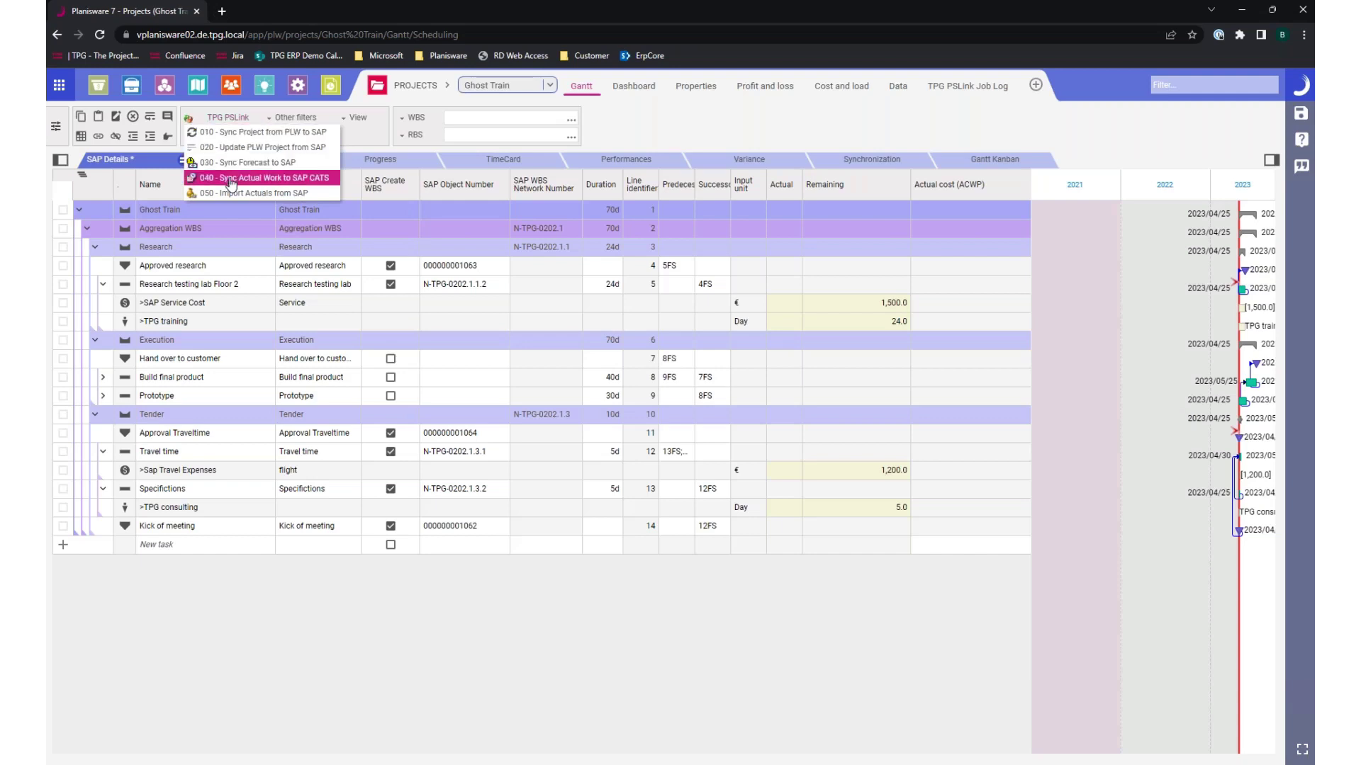
click(253, 193)
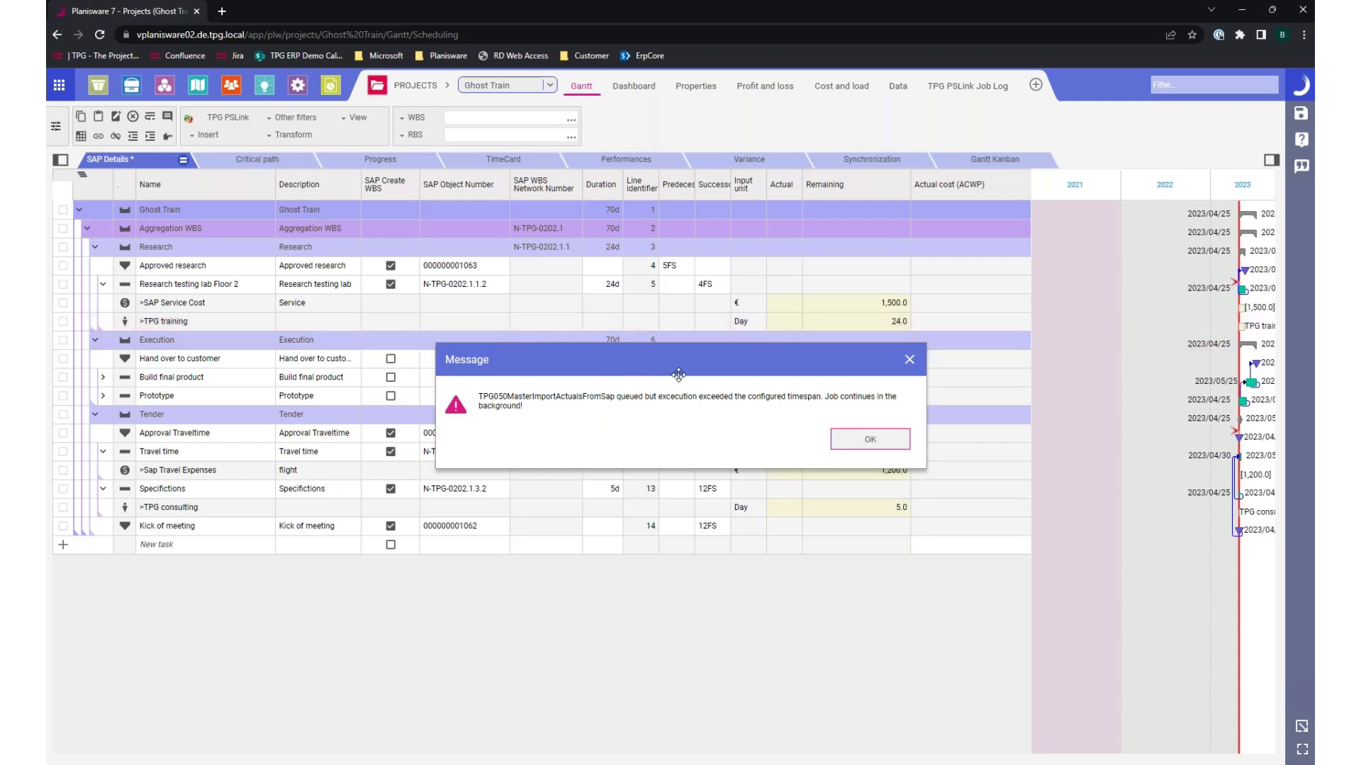
click(847, 441)
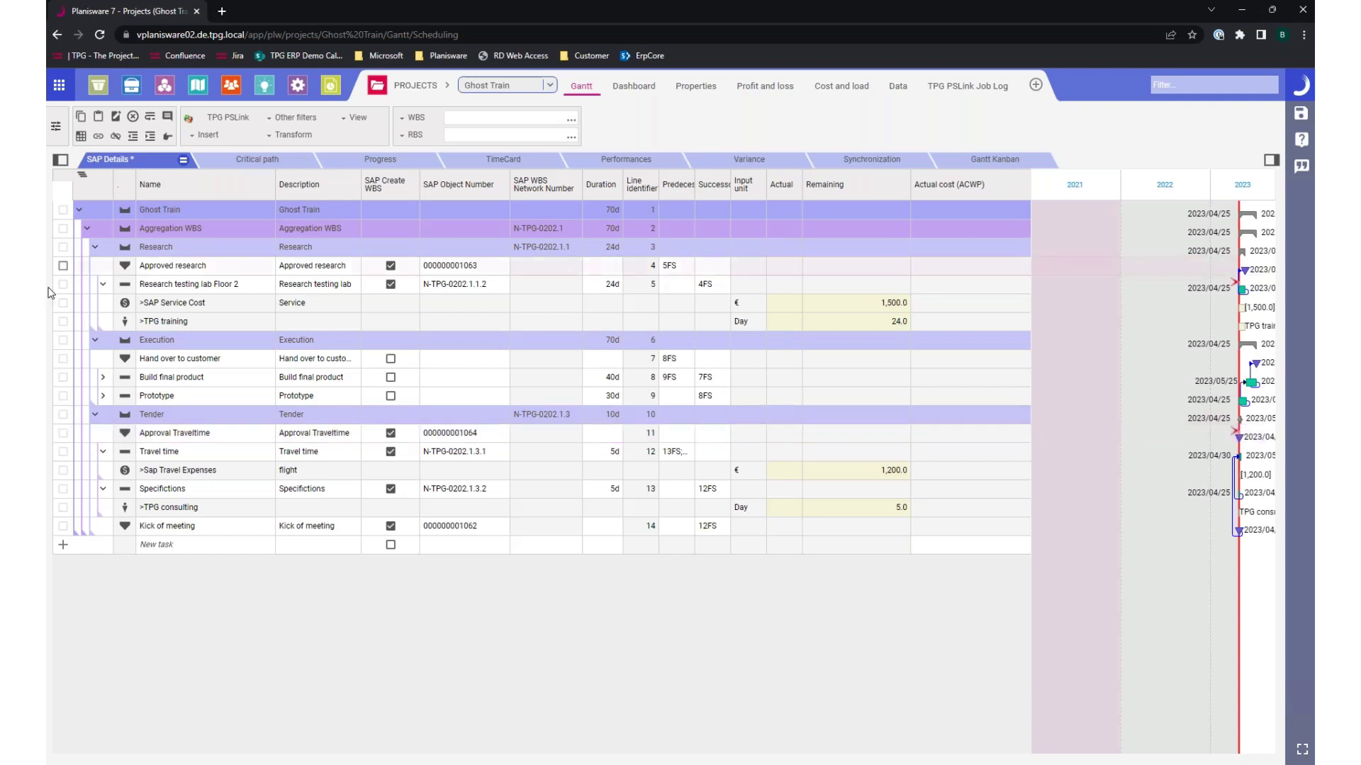
- Check the execution result of the actuals import in the TPG PSLink job log and return to the Gantt
click(972, 86)
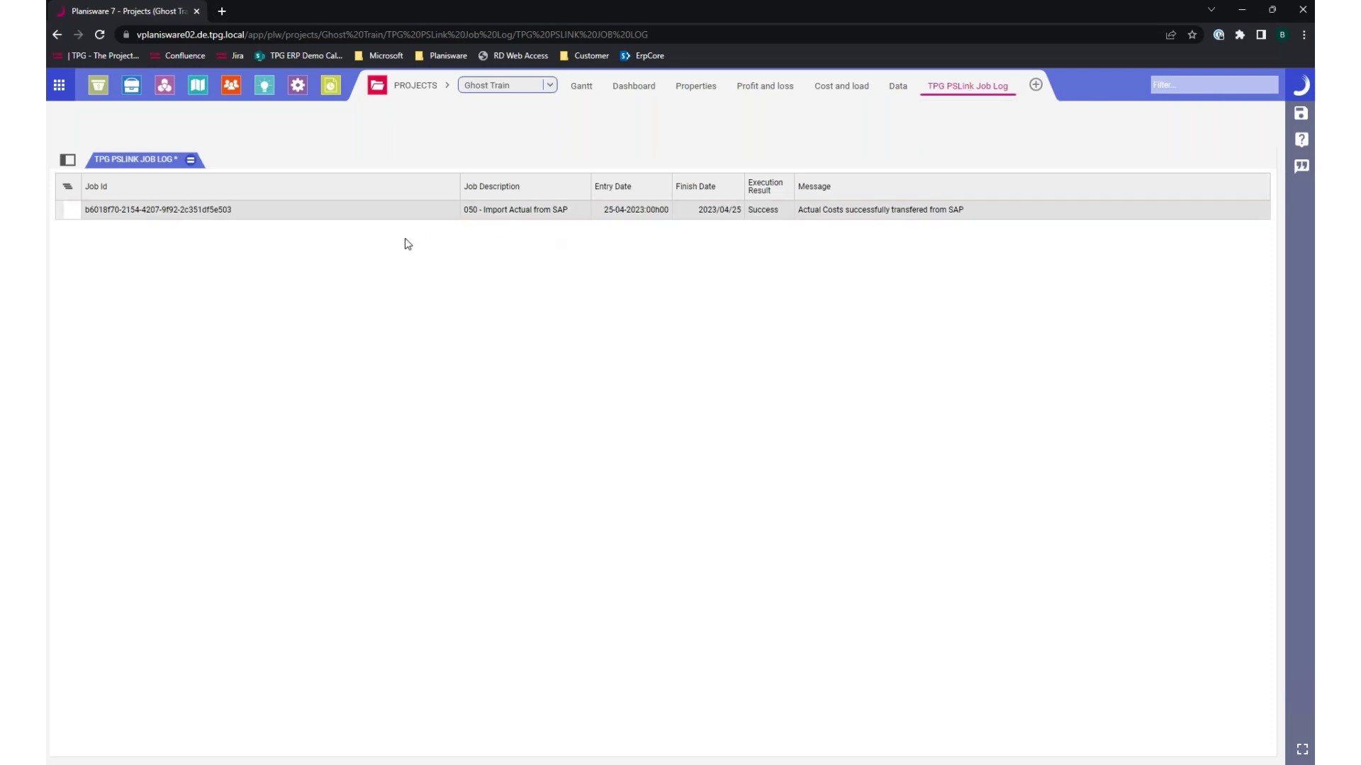
click(296, 216)
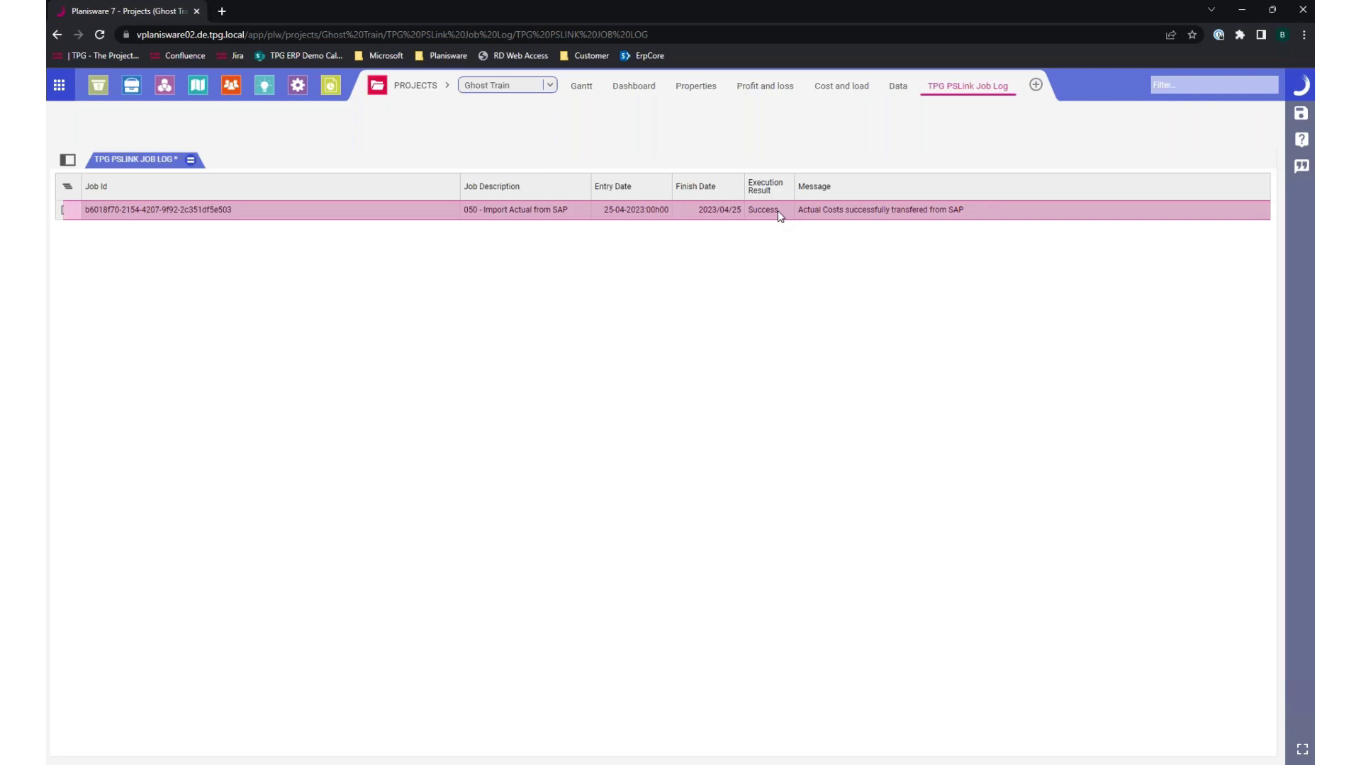
click(578, 89)
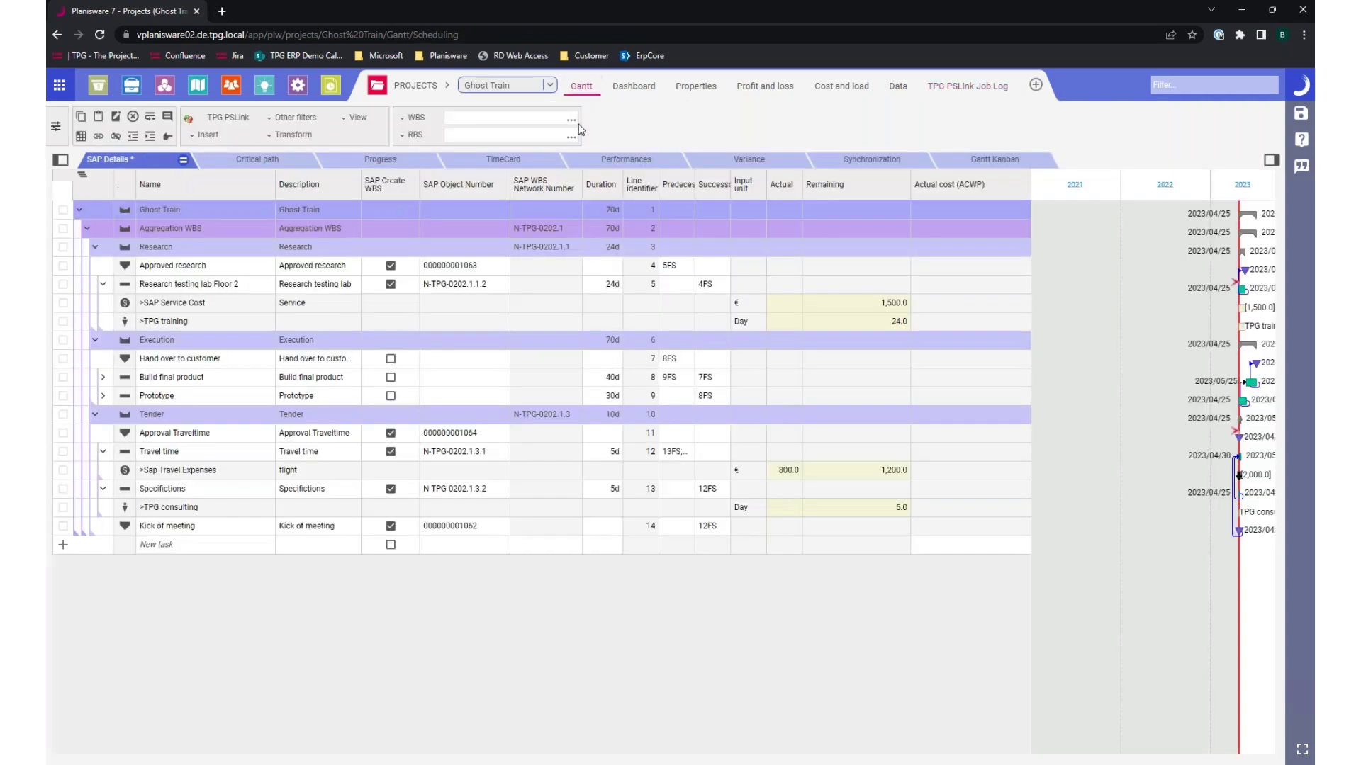
- Check the actual cost of Sap Travel Expenses and review its actual expenditure details, including the SAP document number and cost account
click(788, 470)
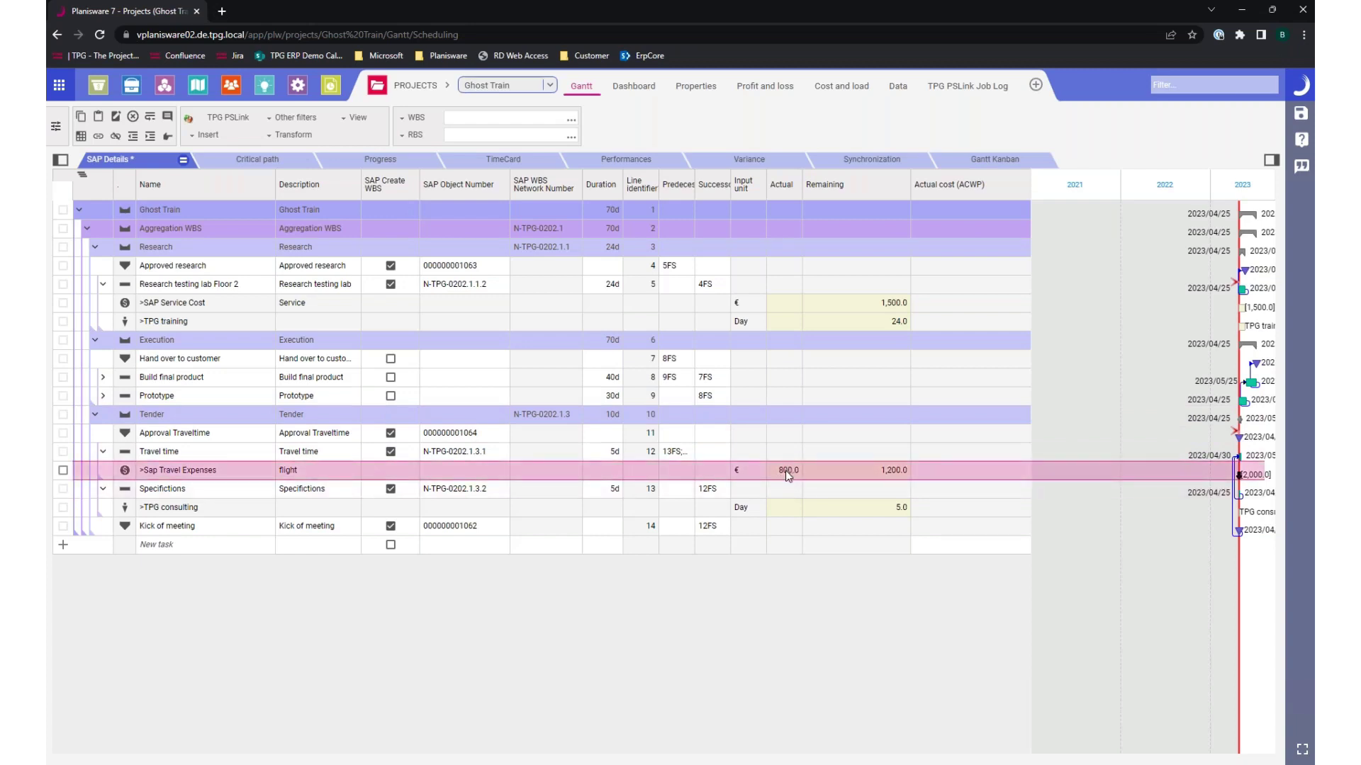
double_click(272, 471)
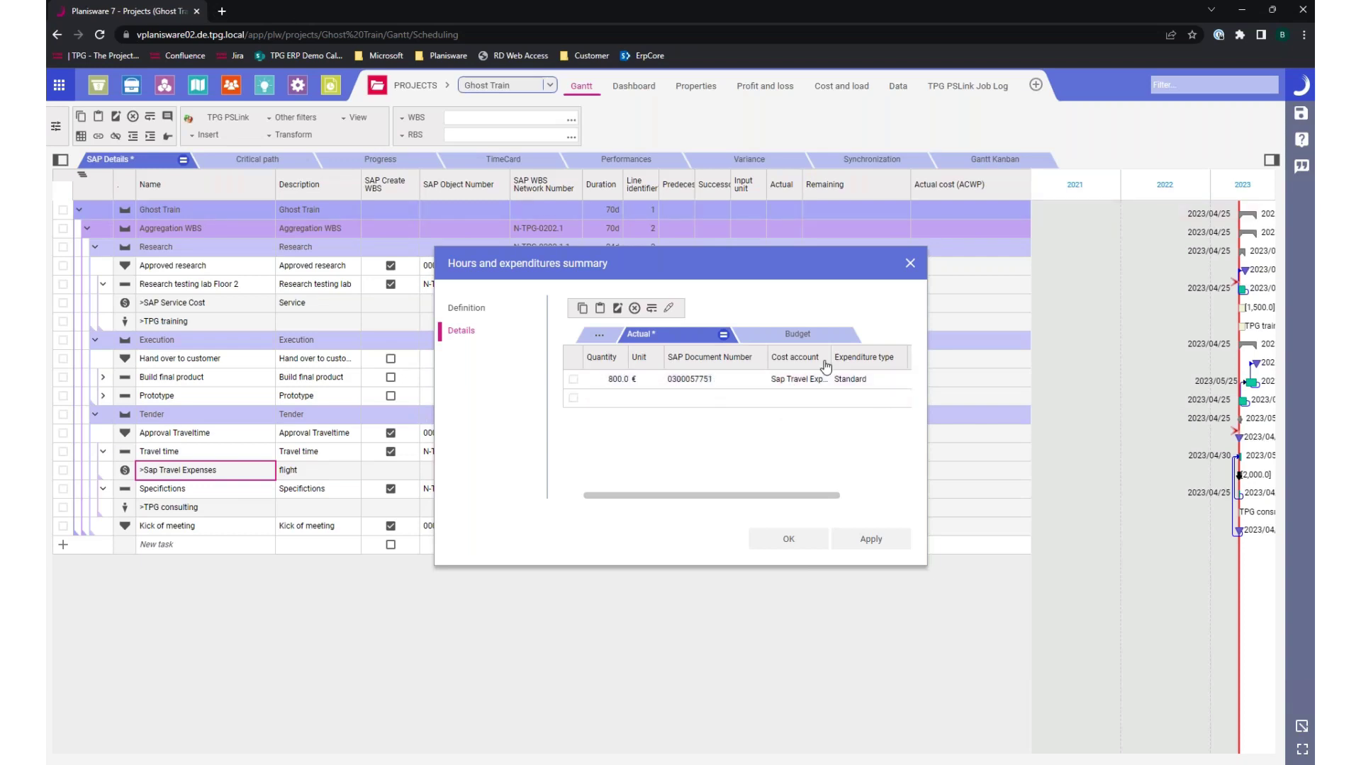
drag(810, 503, 839, 507)
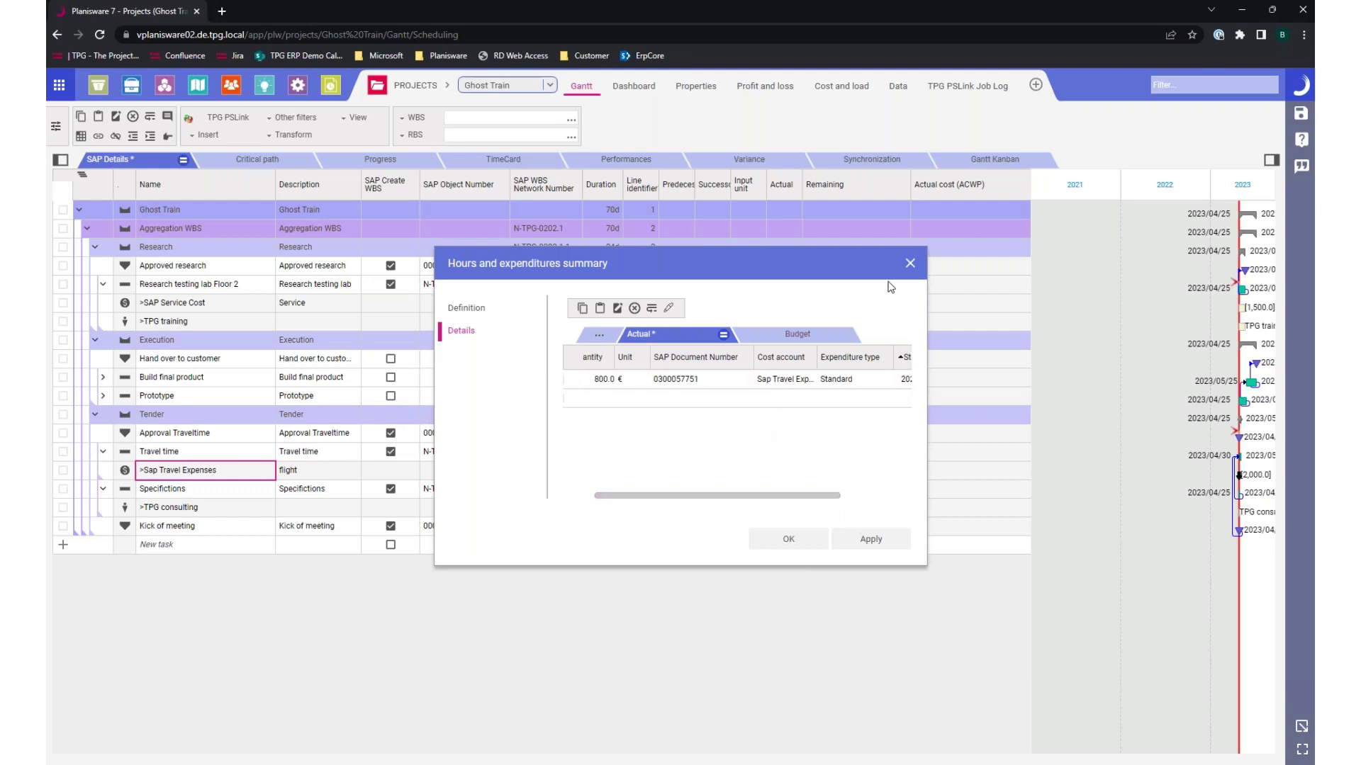
click(908, 265)
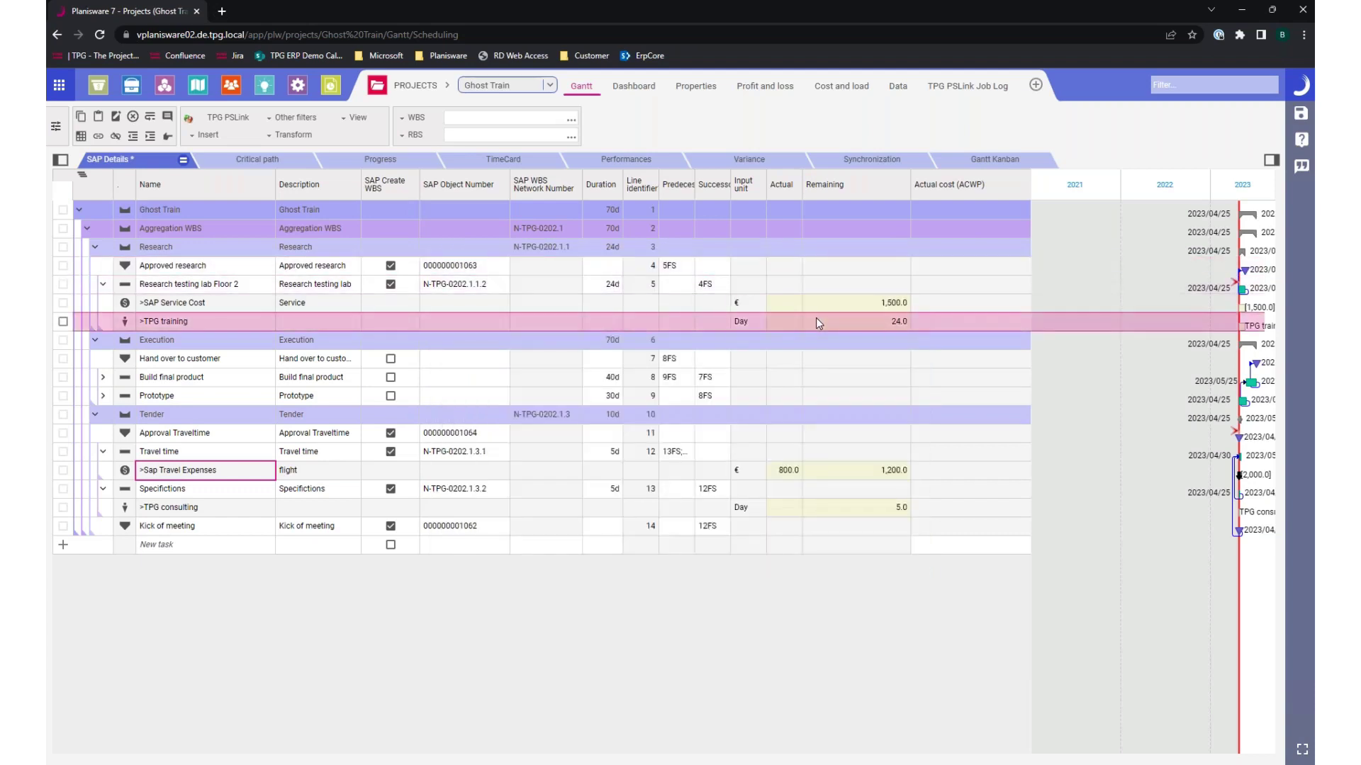